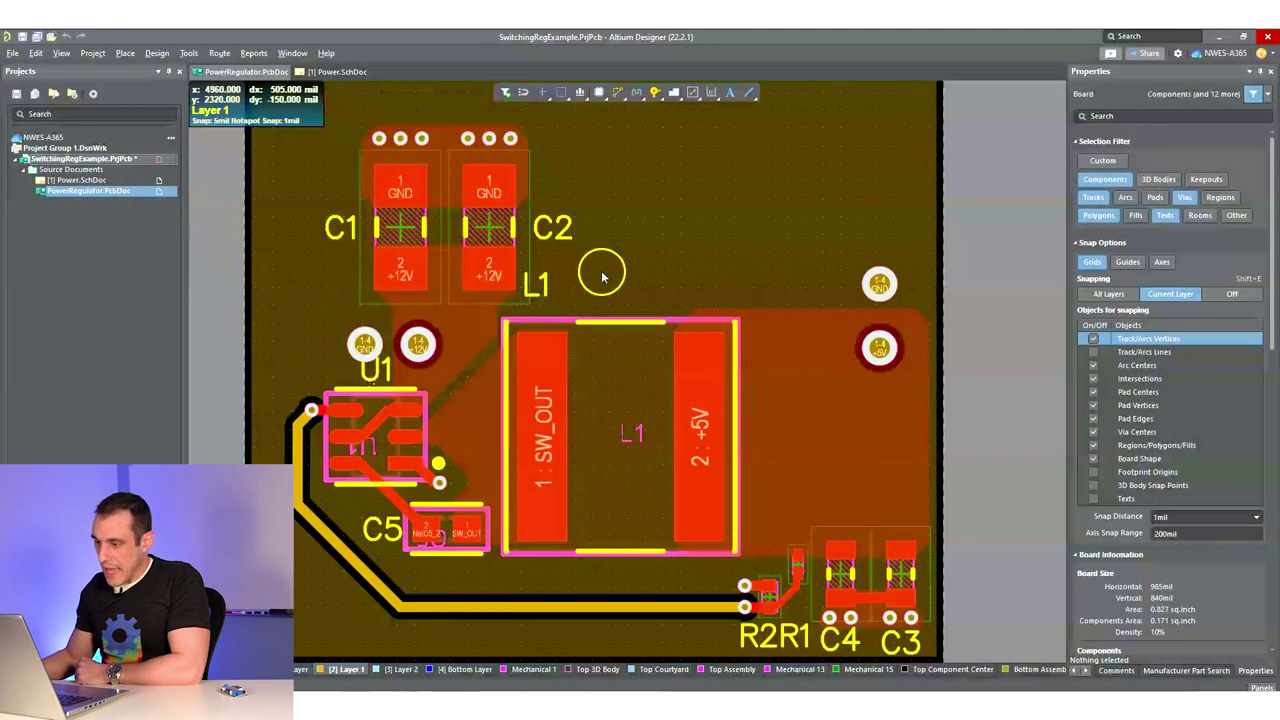
- Point out the L1 inductor on the PowerRegulator.PcbDoc Layer 1 layout
click(622, 431)
- Switch to Power.SchDoc, centre the full +12V to +5V buck circuit and select U1
right_drag(622, 431, 577, 434)
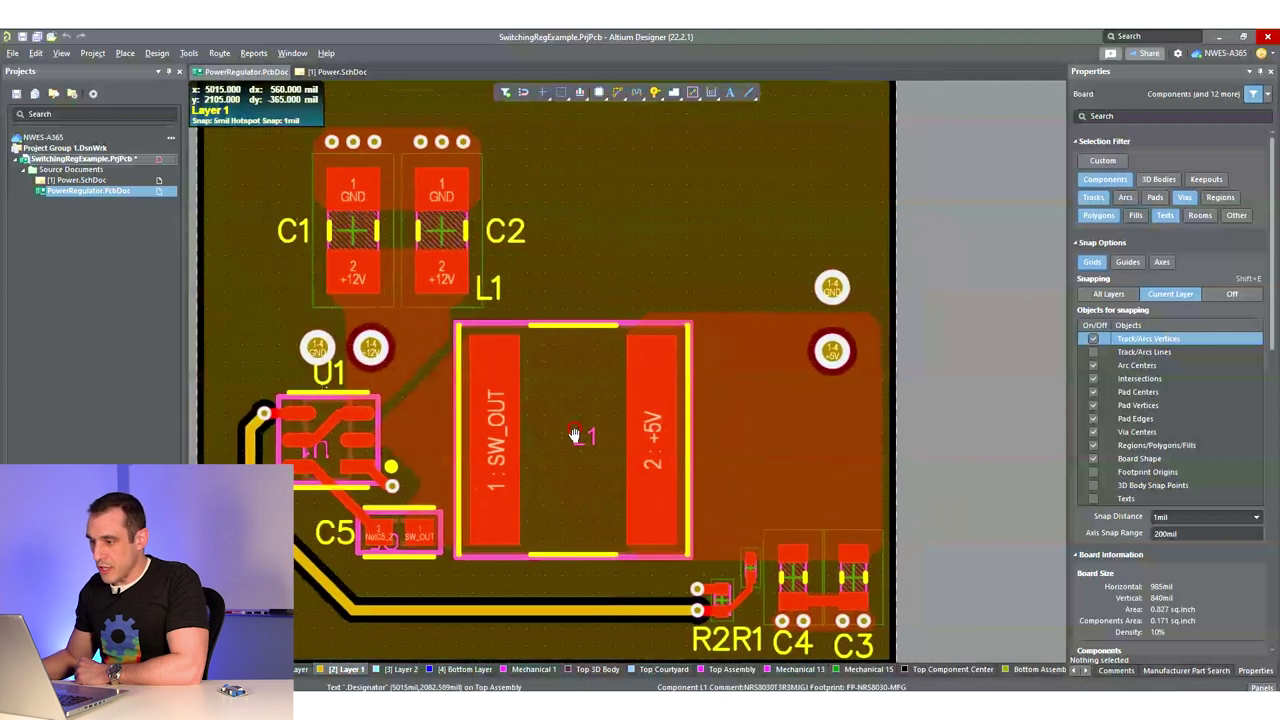
click(340, 72)
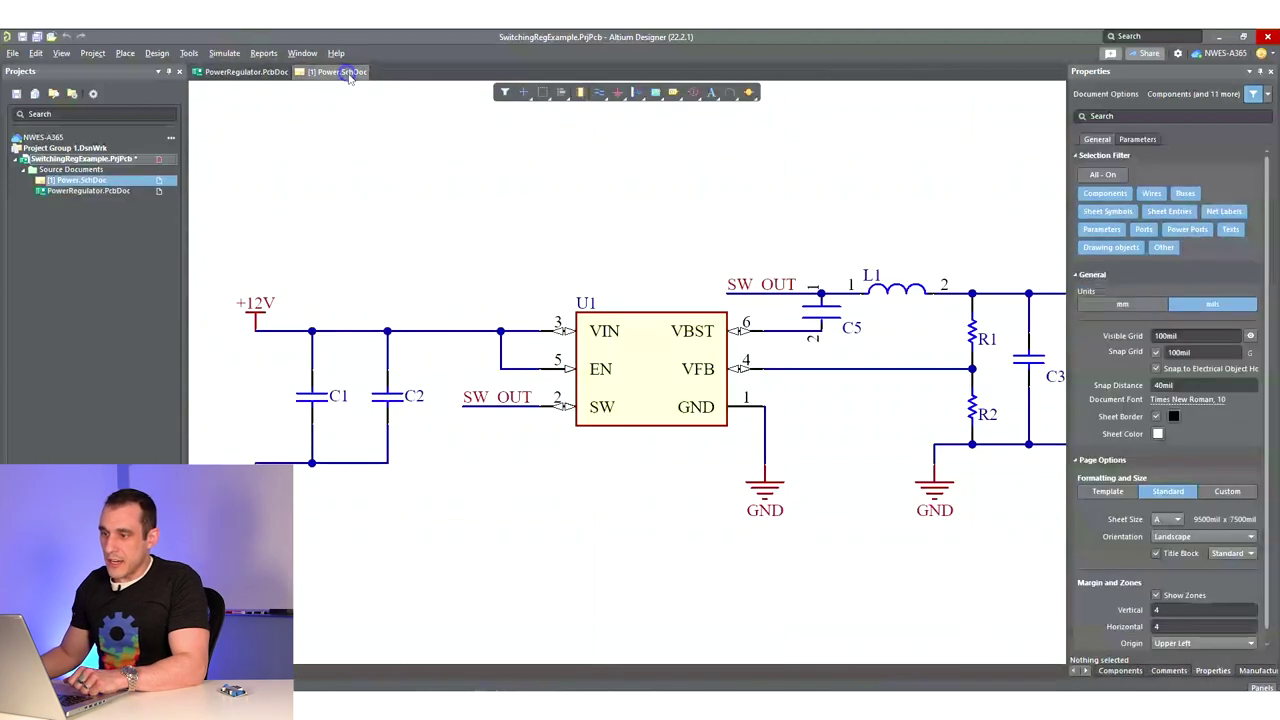
ctrl+scroll(430, 480, down, 2)
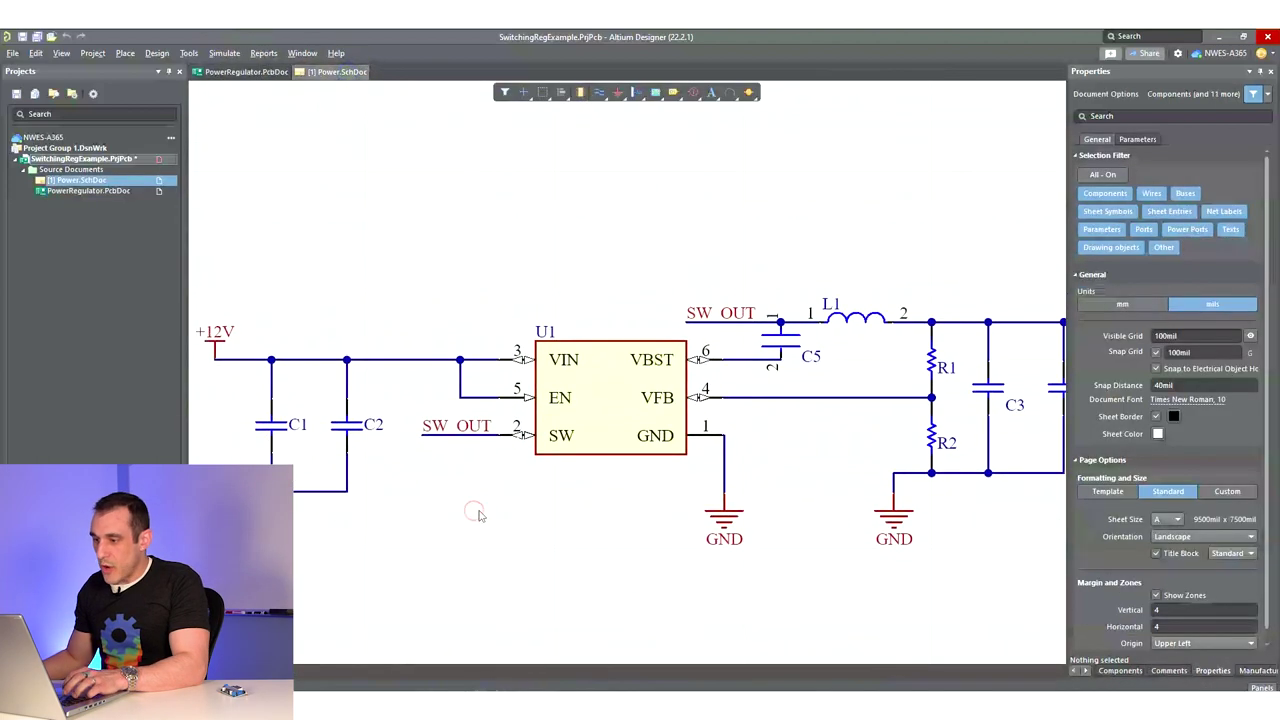
mouse_move(480, 516)
right_down()
mouse_move(363, 509)
mouse_move(467, 514)
right_up()
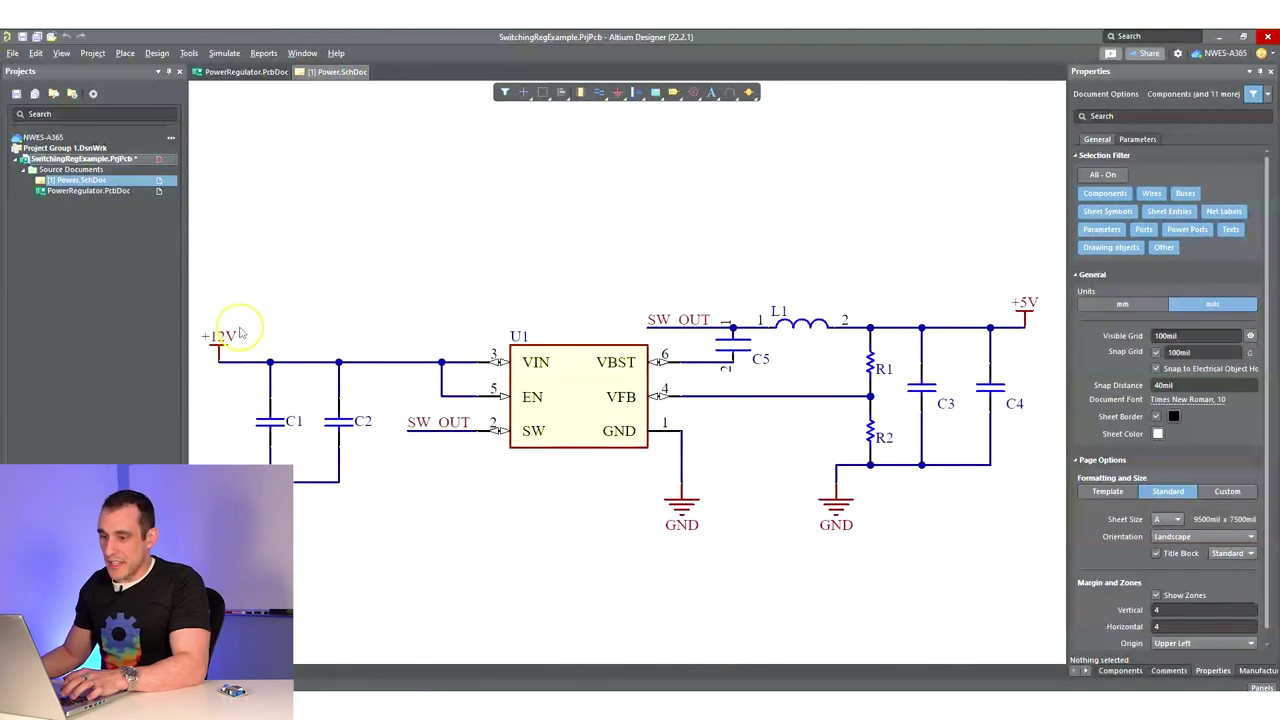
right_drag(966, 271, 990, 268)
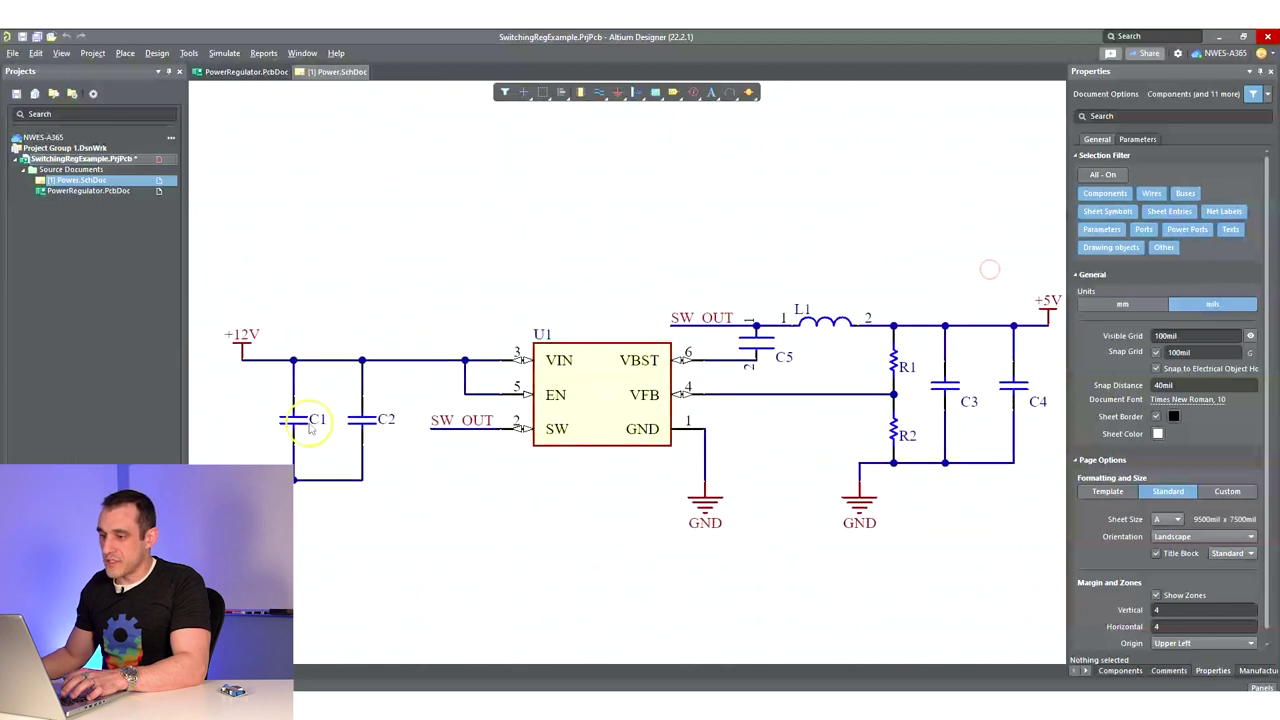
click(611, 396)
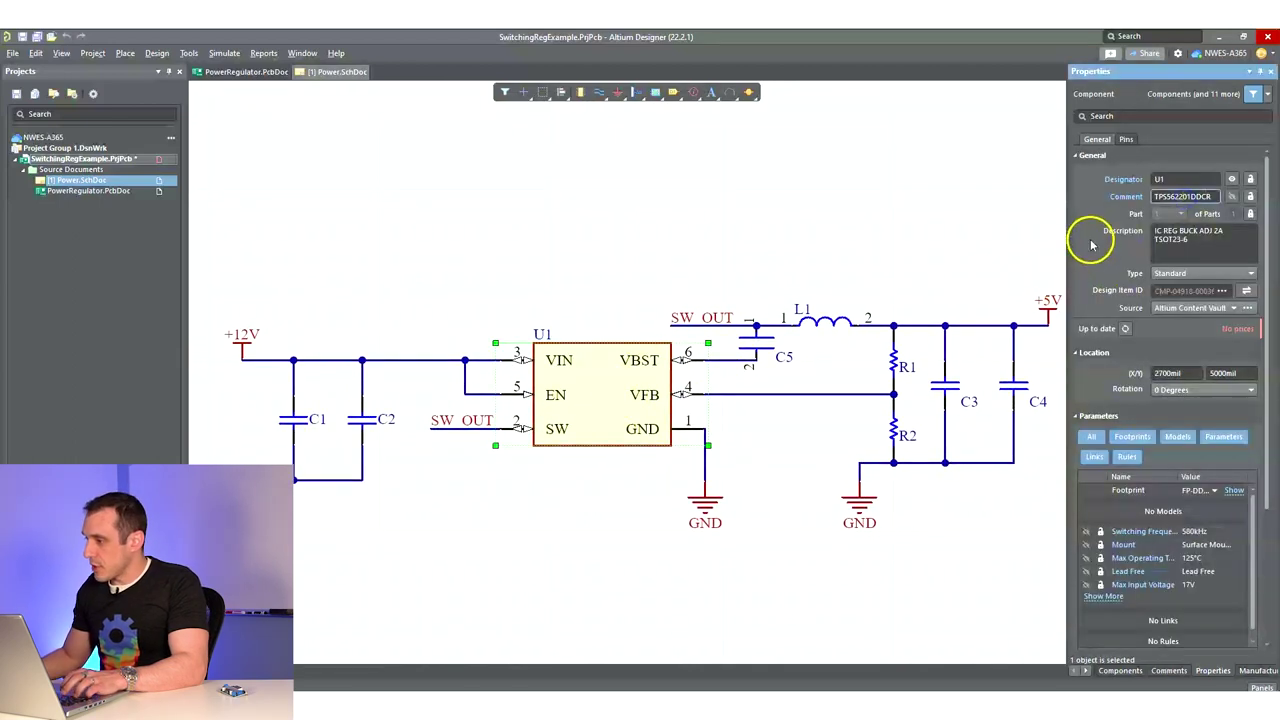
click(1210, 197)
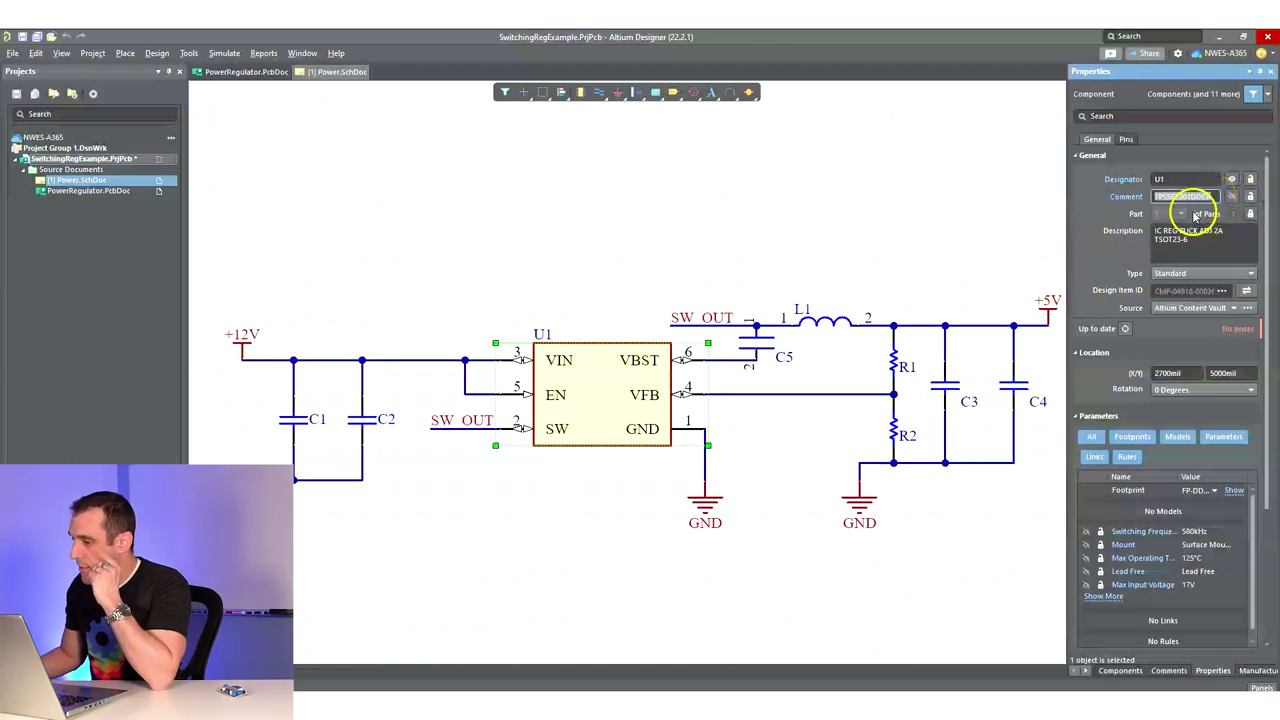
click(763, 270)
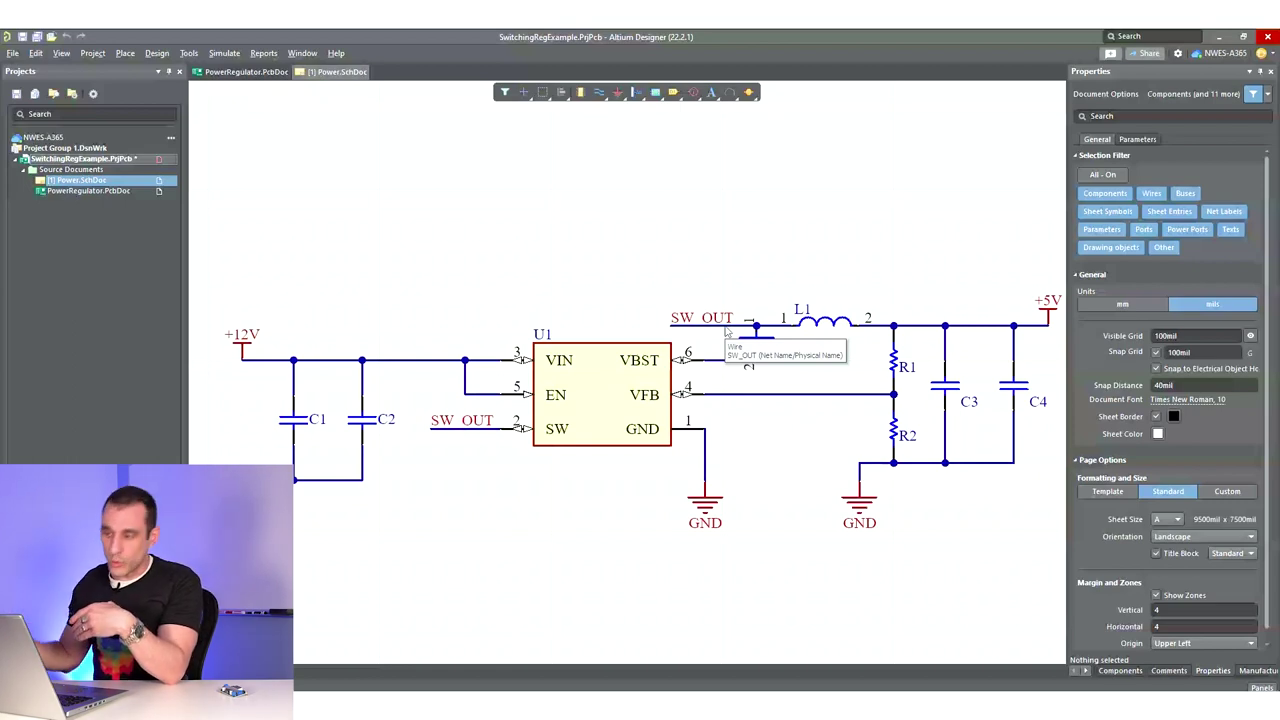
scroll(700, 320, right, 3)
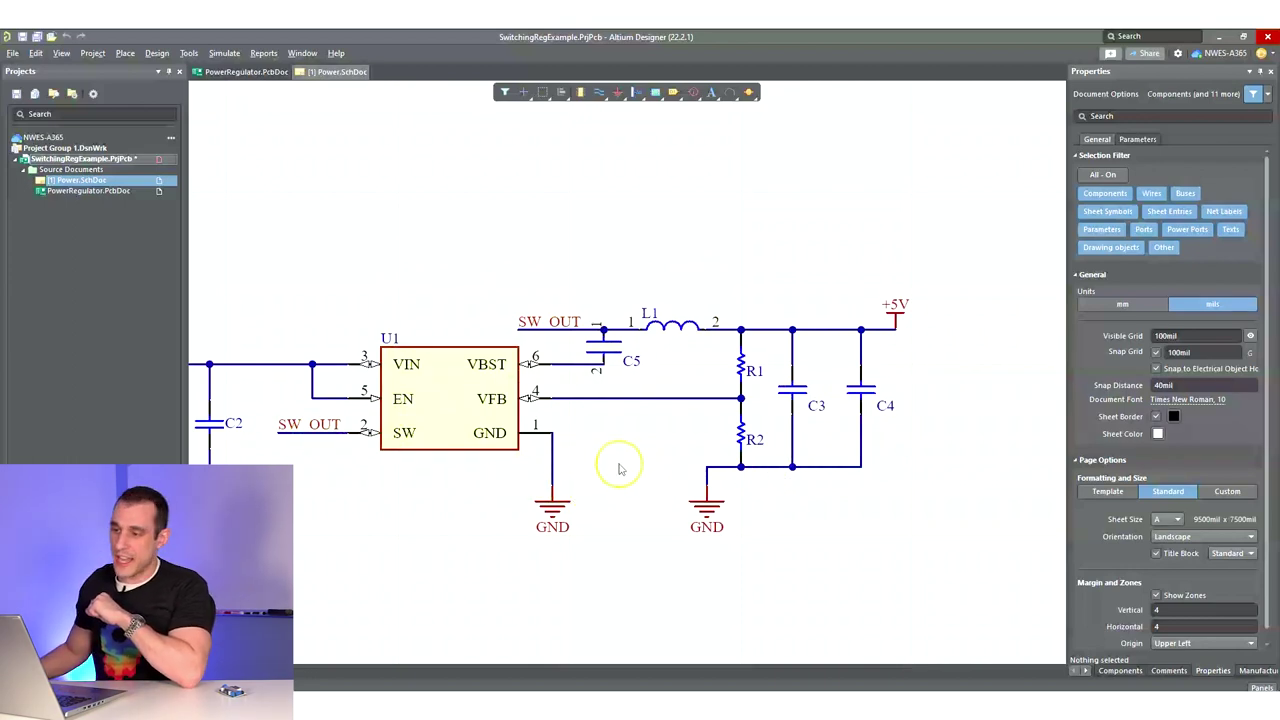
- Return to PowerRegulator.PcbDoc and pan so the whole regulator board is visible
click(272, 73)
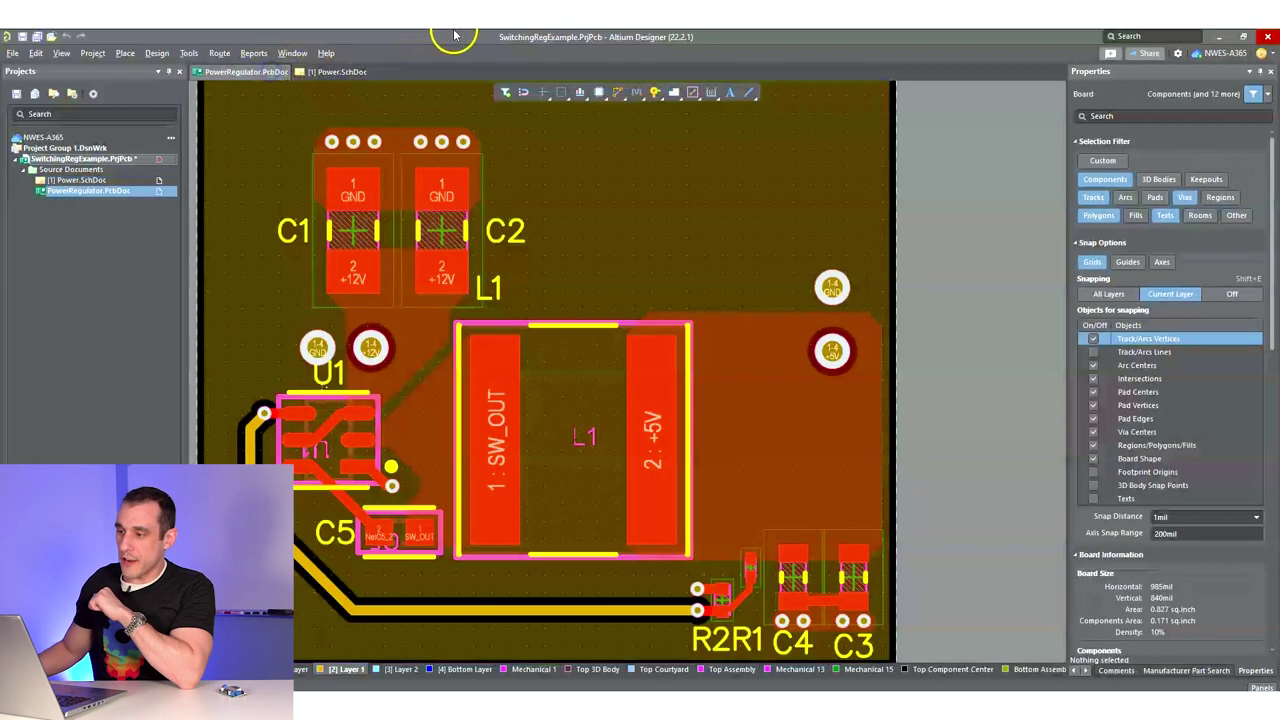
click(584, 160)
right_drag(606, 210, 753, 241)
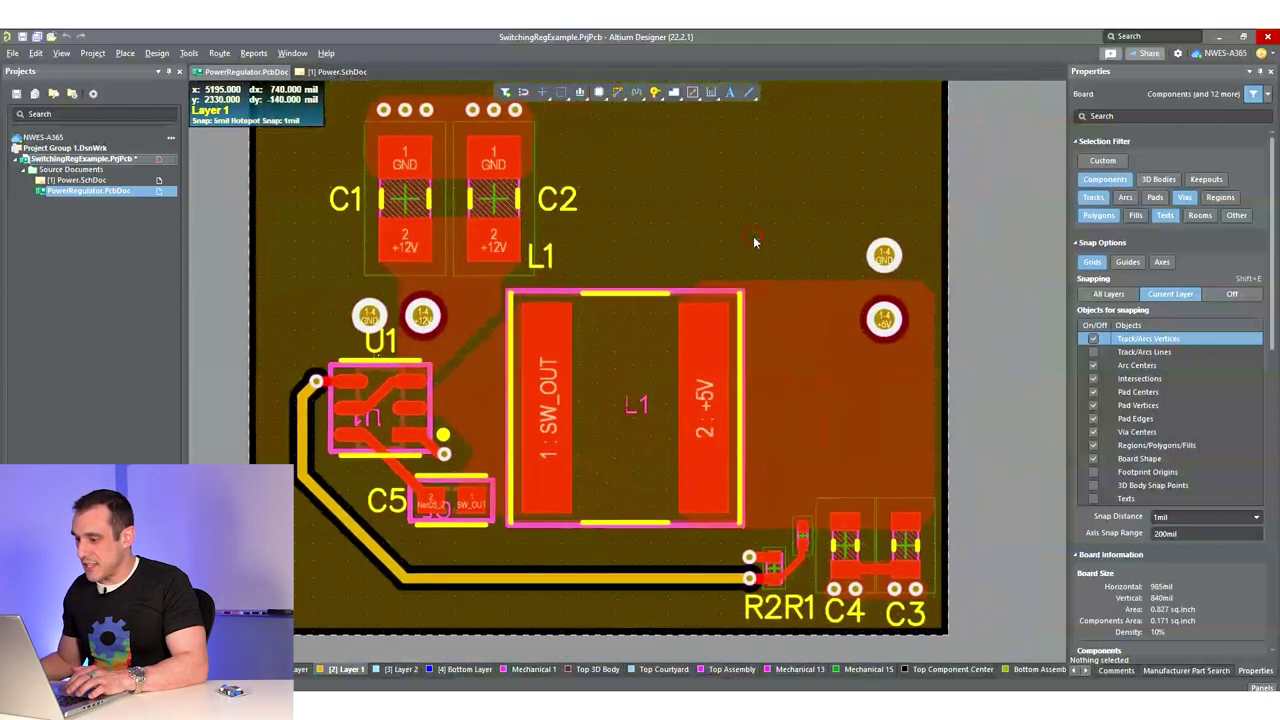
click(752, 246)
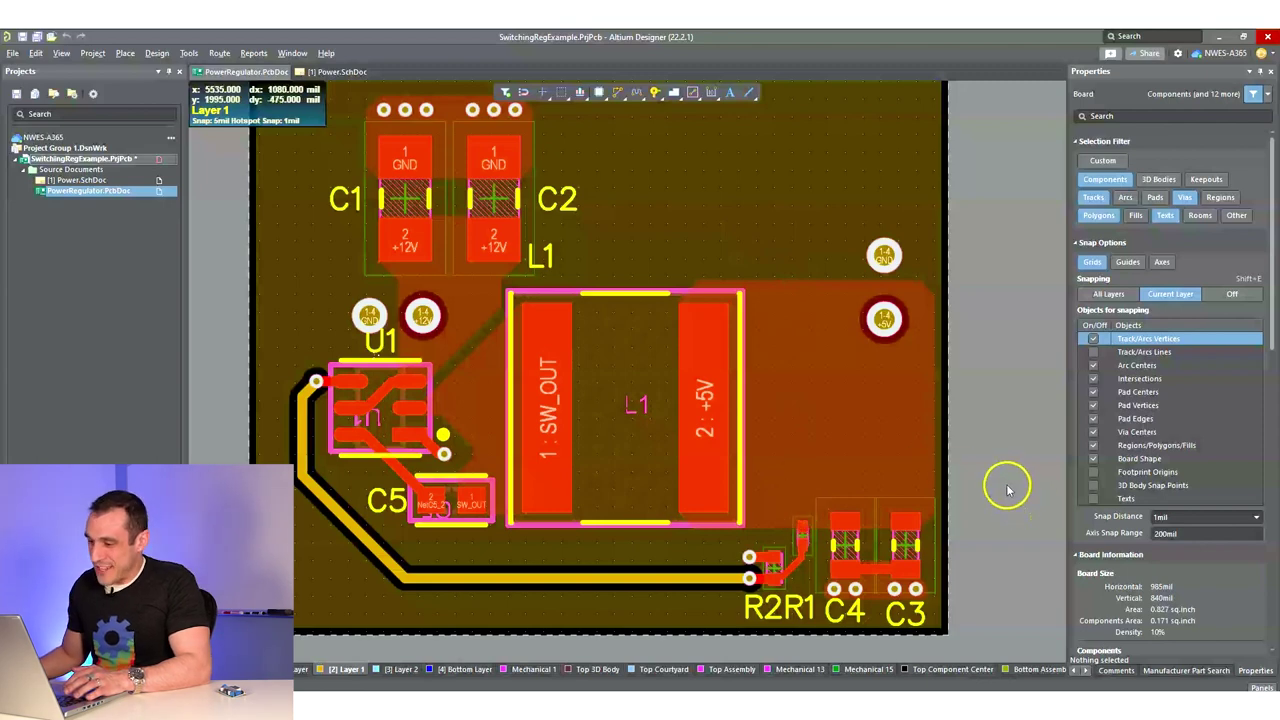
right_drag(1007, 490, 1077, 520)
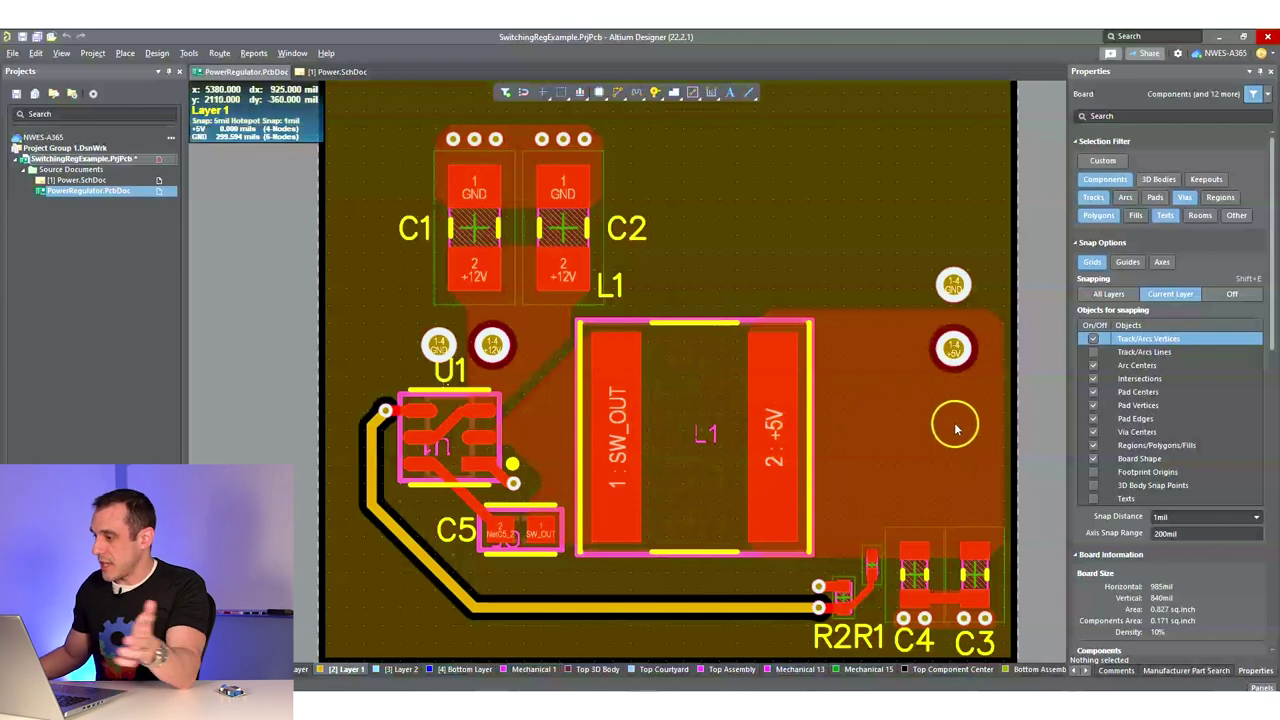
scroll(900, 545, down, 2)
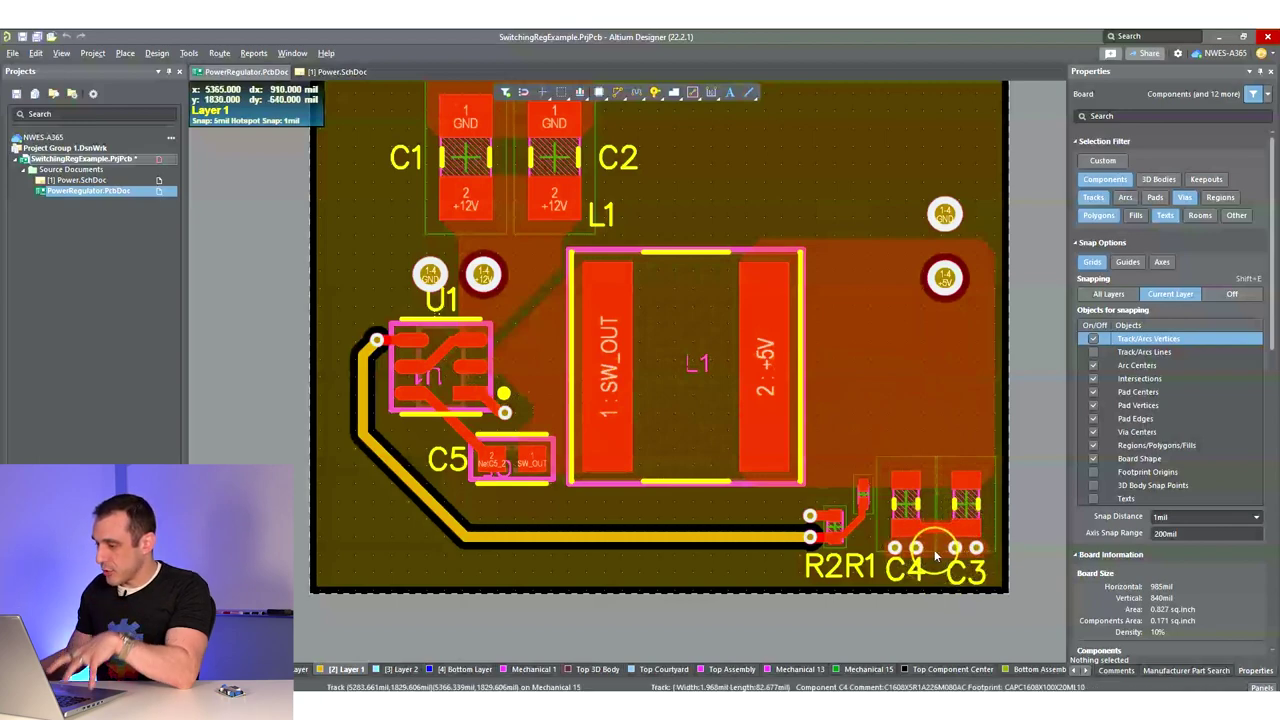
ctrl+scroll(936, 556, up, 6)
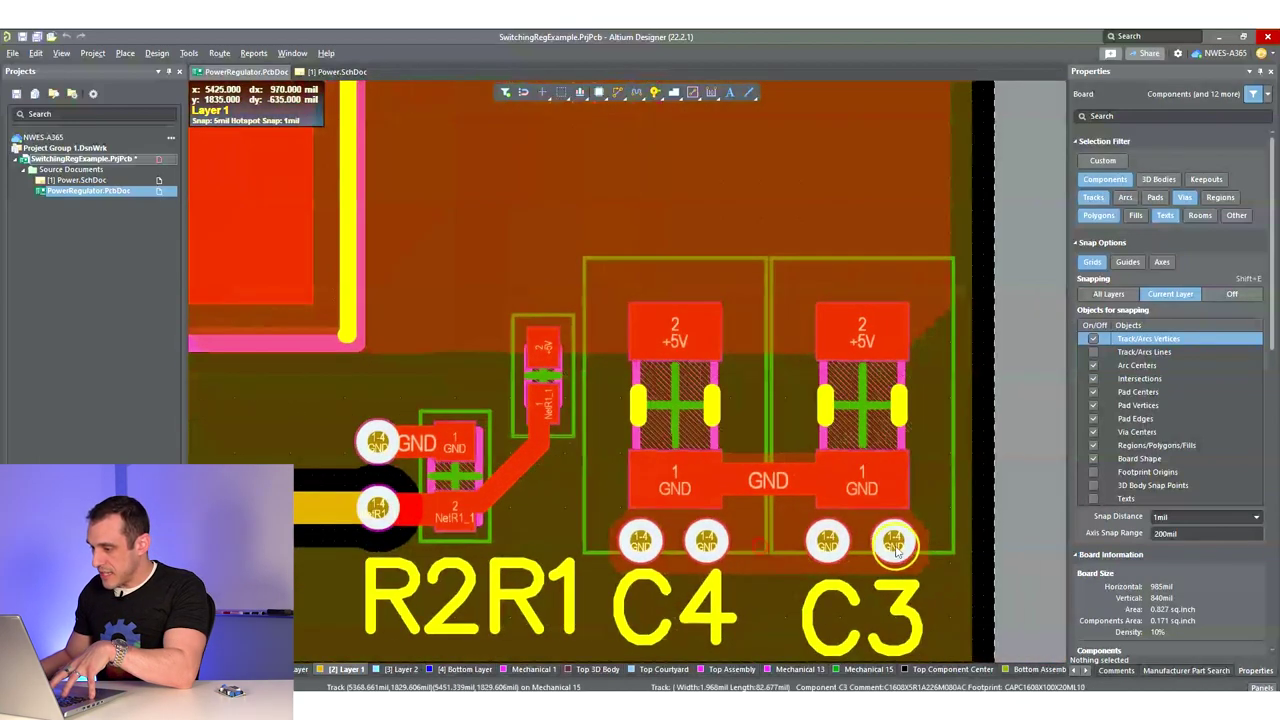
ctrl+scroll(895, 548, down, 5)
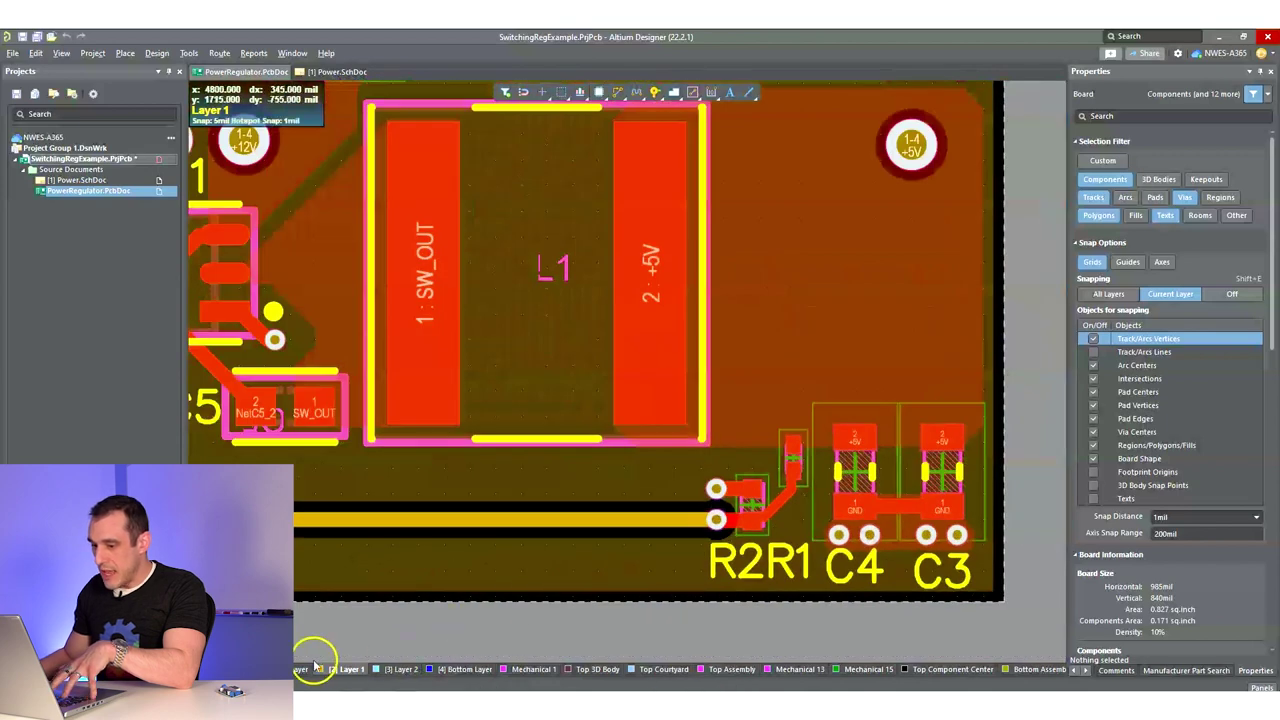
ctrl+scroll(651, 571, down, 1)
right_drag(651, 571, 539, 587)
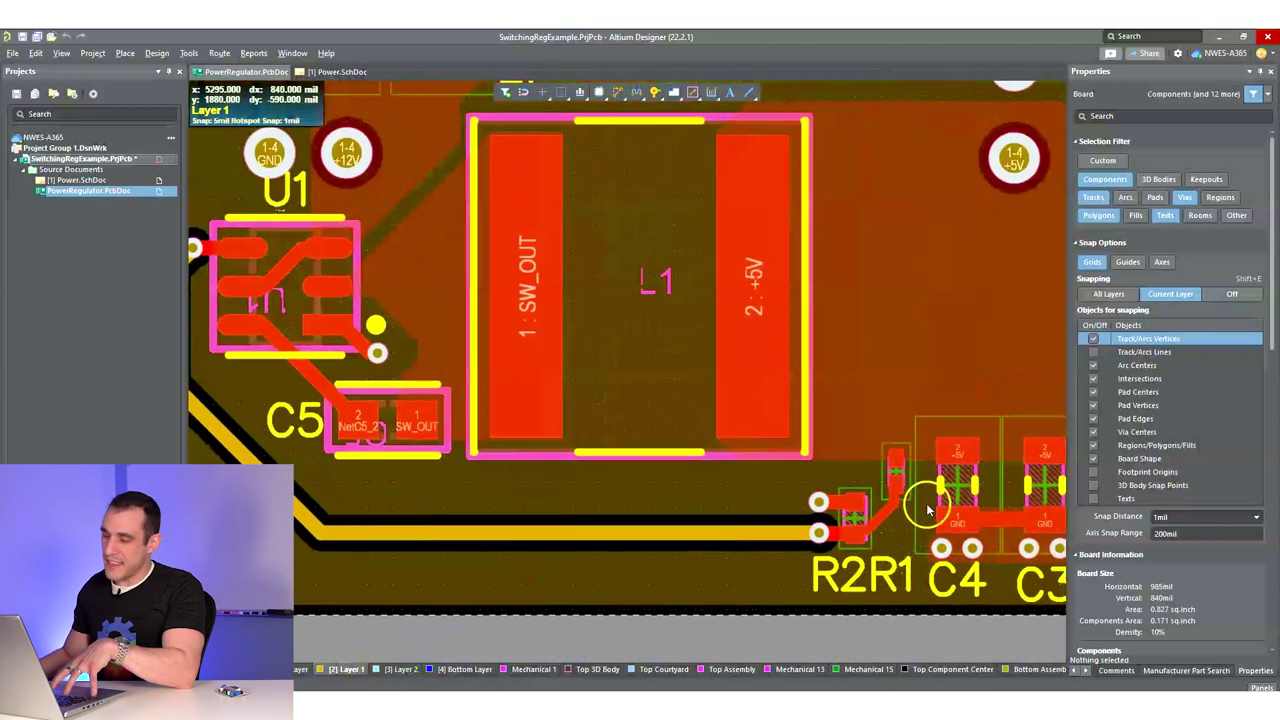
right_drag(908, 523, 763, 543)
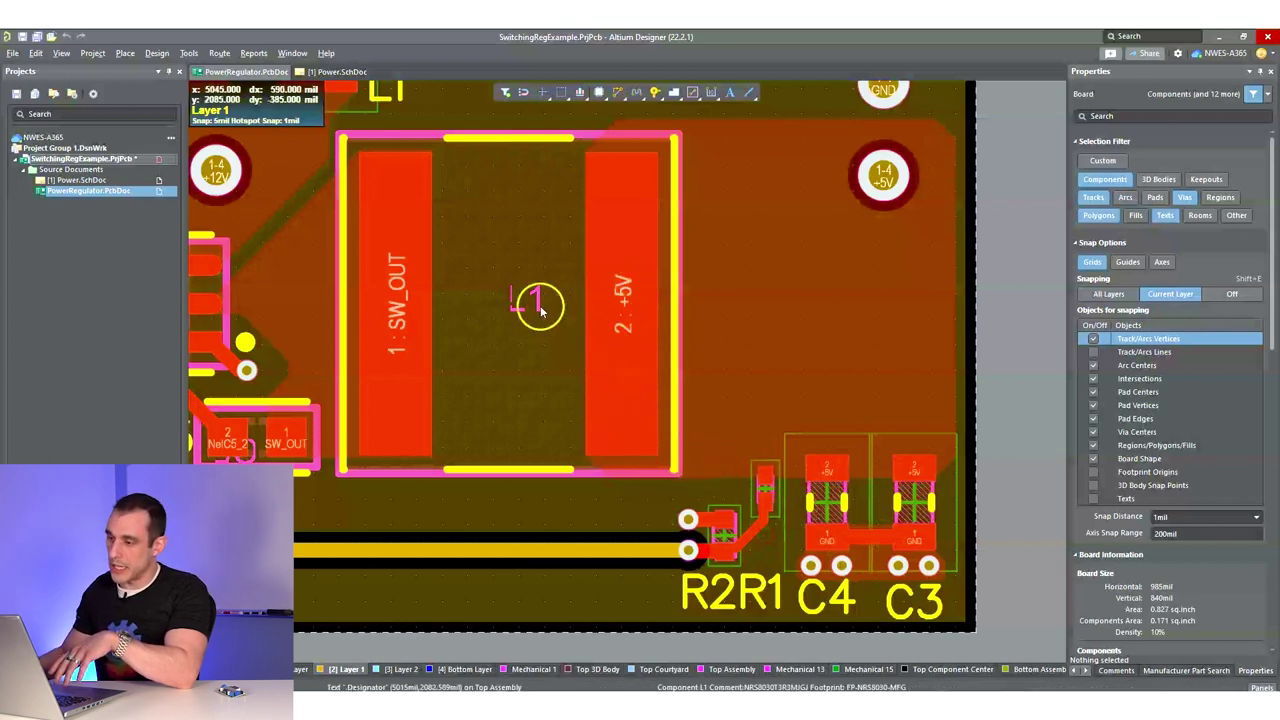
shift+scroll(840, 450, left, 1)
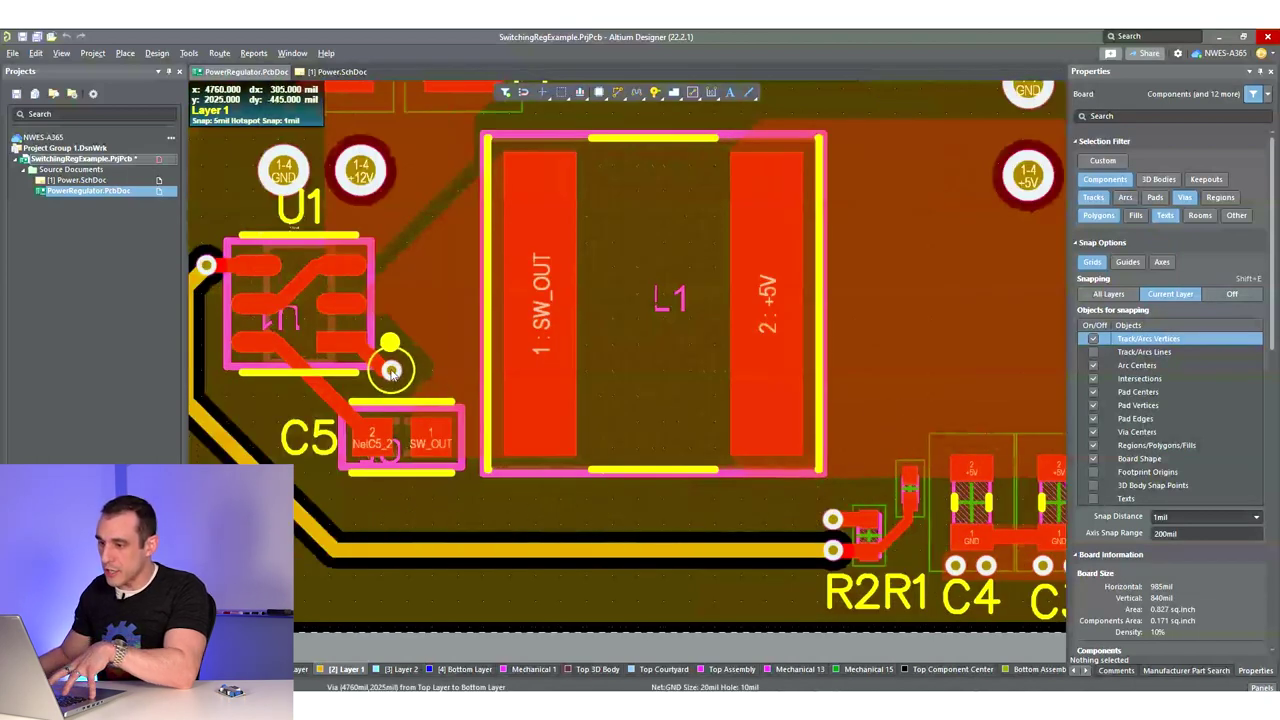
- Zoom and pan the 2D layout to bring U1 and C5 beside L1 into view
ctrl+scroll(390, 370, up, 2)
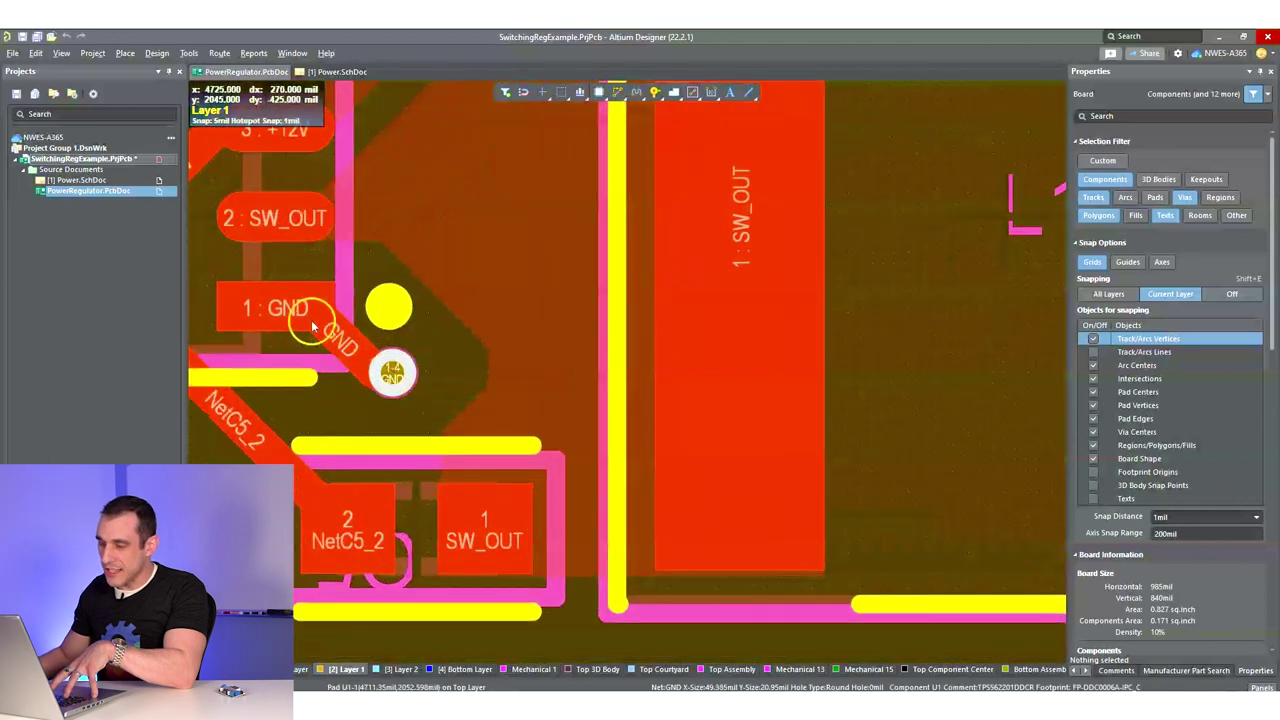
ctrl+scroll(447, 387, down, 3)
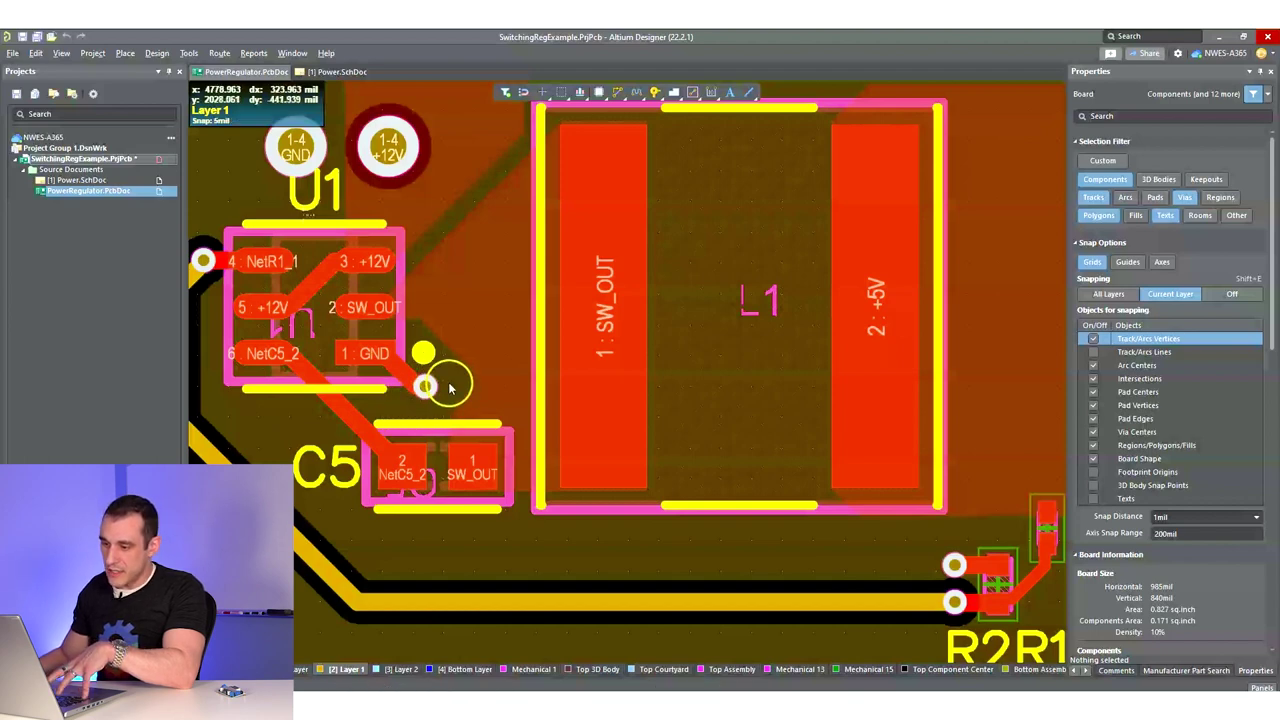
ctrl+scroll(449, 387, up, 3)
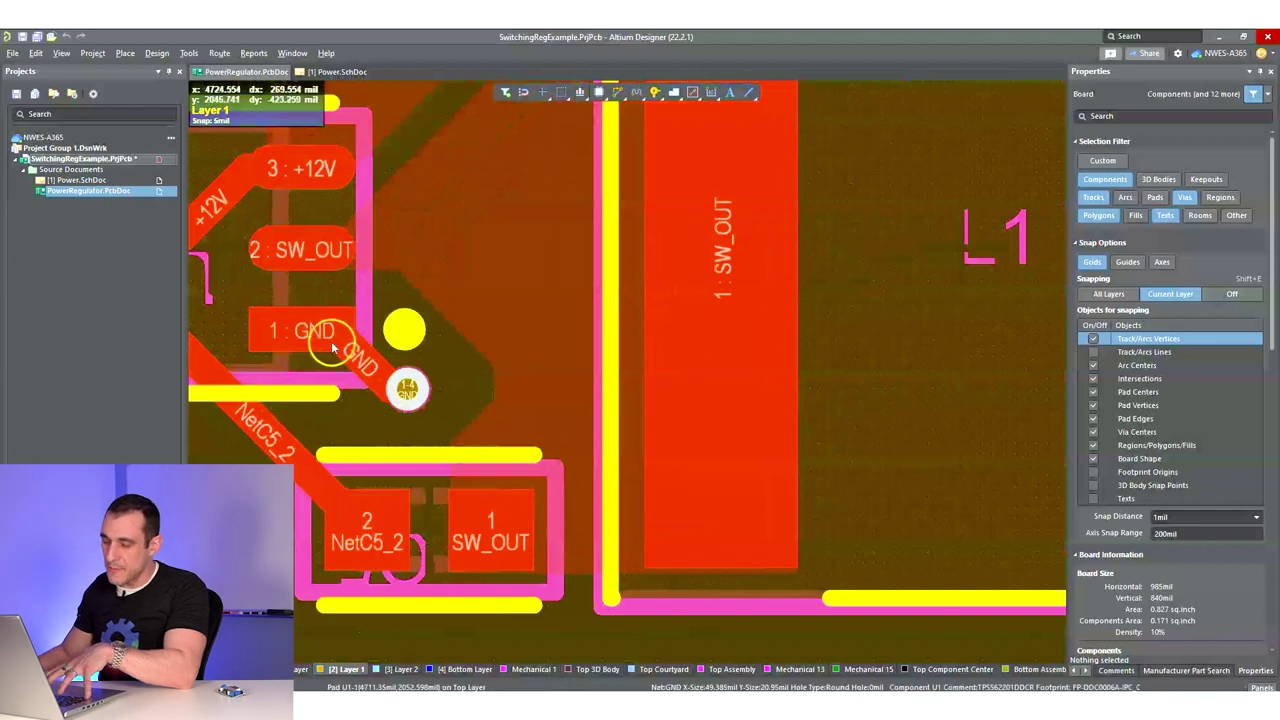
ctrl+scroll(335, 343, down, 3)
shift+scroll(337, 336, right, 4)
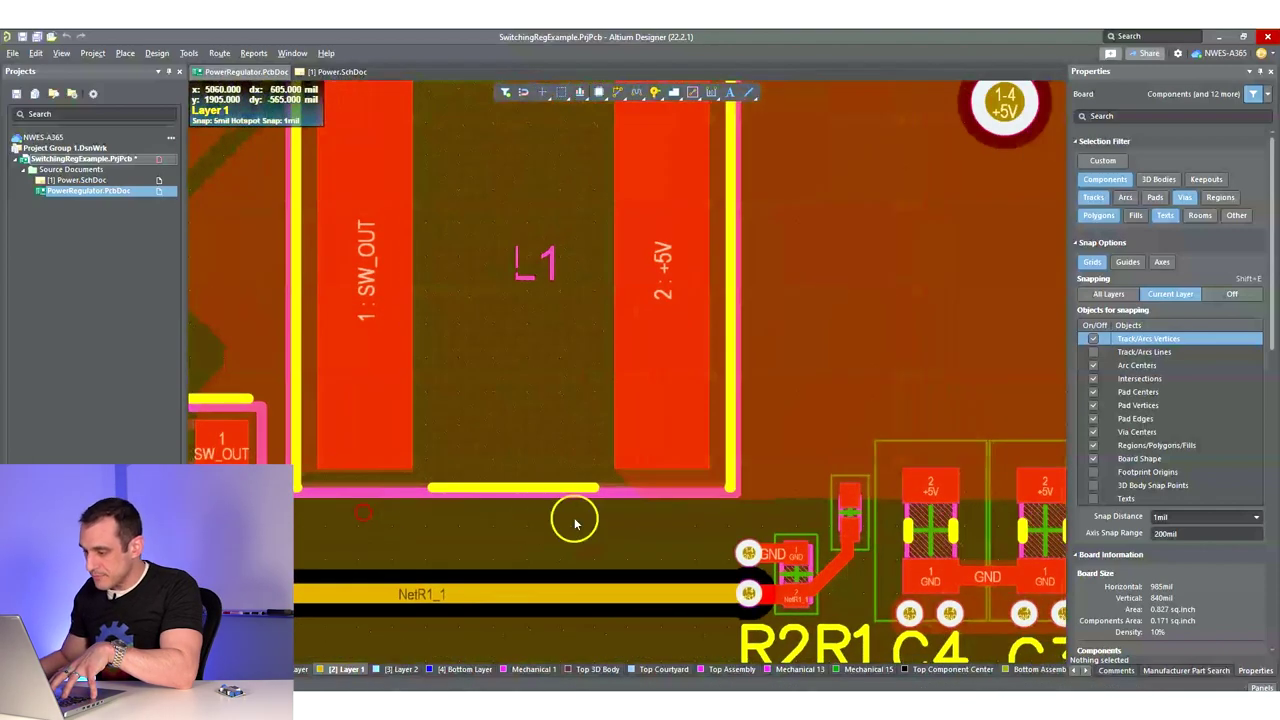
ctrl+scroll(575, 520, down, 2)
shift+scroll(380, 551, left, 3)
right_drag(380, 551, 676, 556)
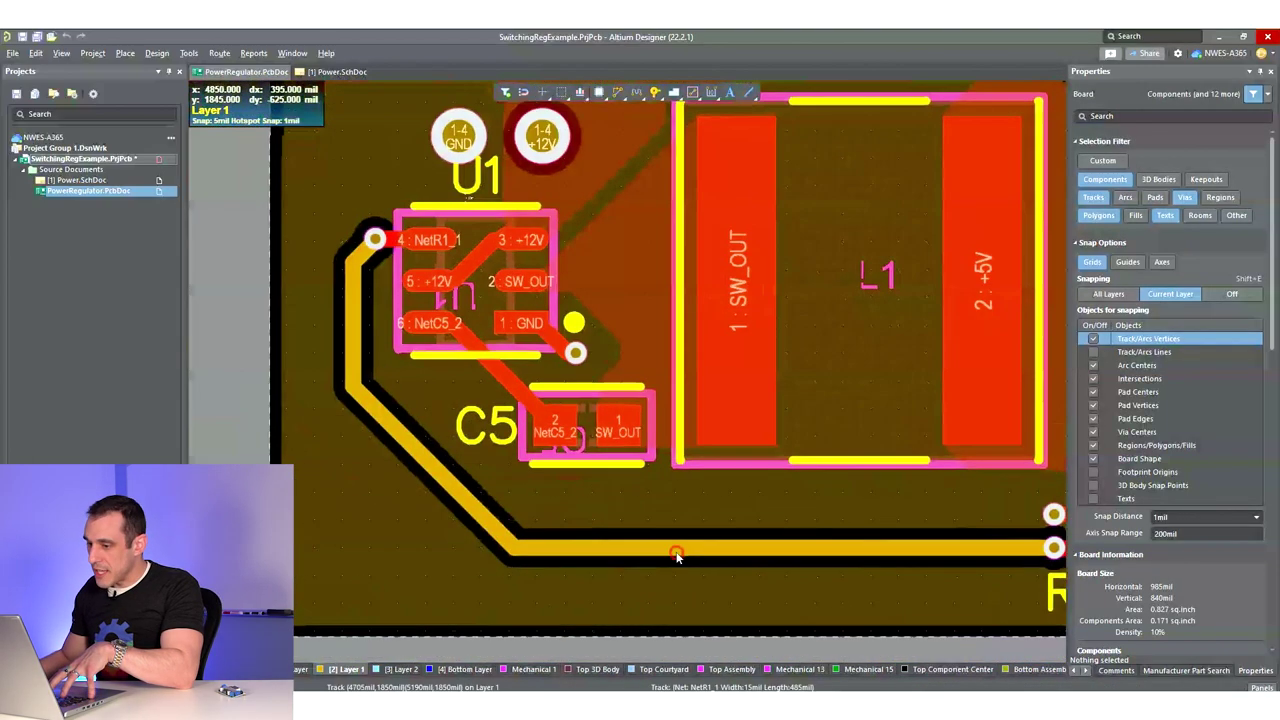
- Trace the current loop across L1 to R2, R1, C4, C3, C5 and the SW_OUT pad
ctrl+scroll(650, 552, up, 1)
ctrl+scroll(712, 550, up, 1)
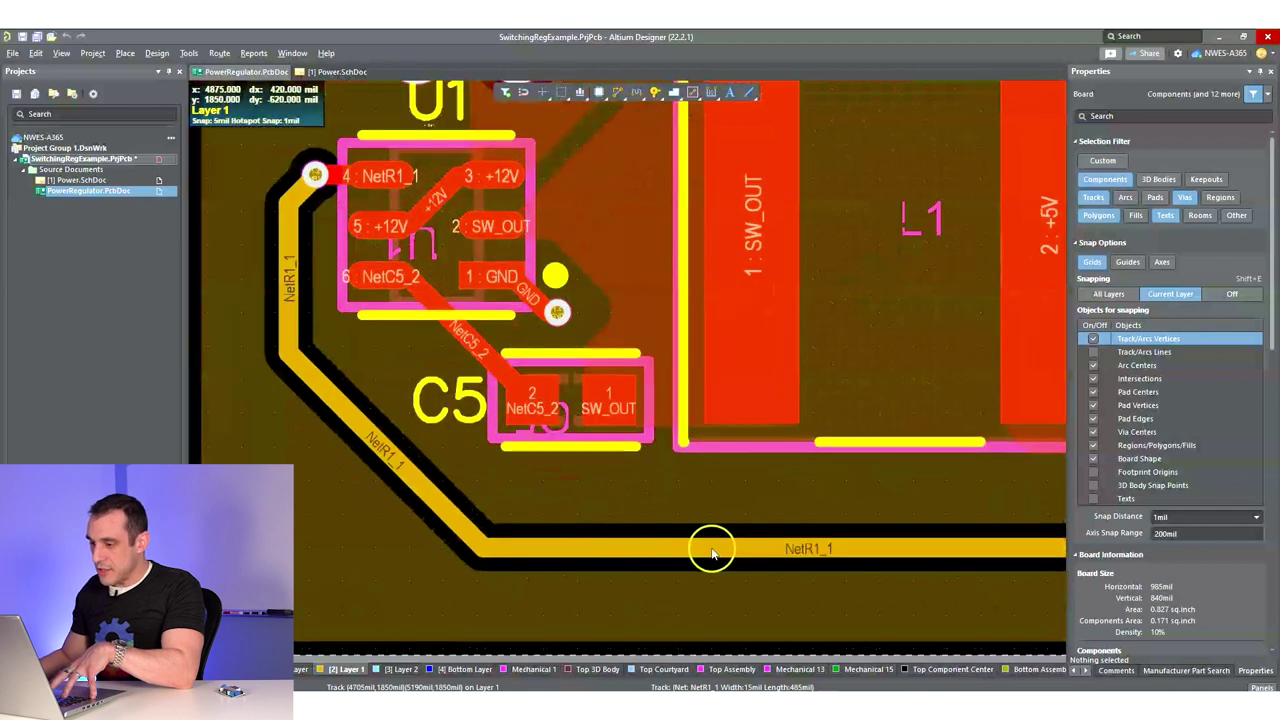
shift+scroll(712, 553, right, 2)
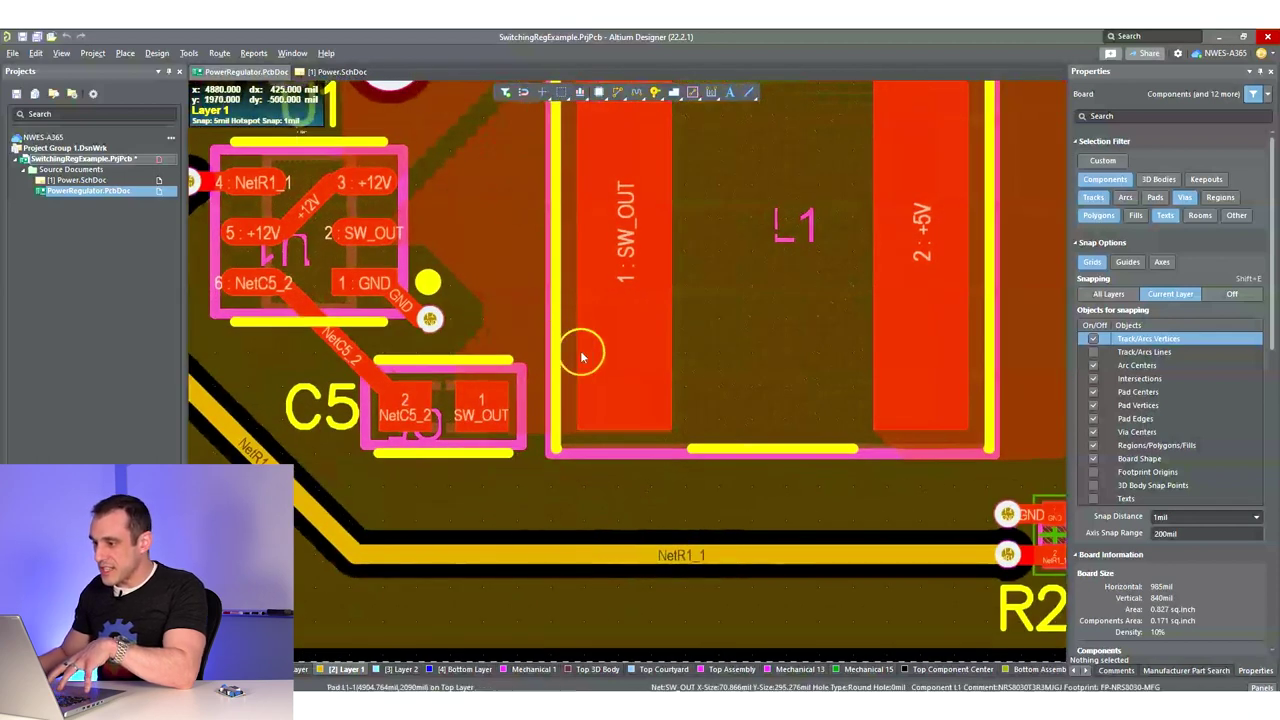
shift+scroll(594, 540, right, 3)
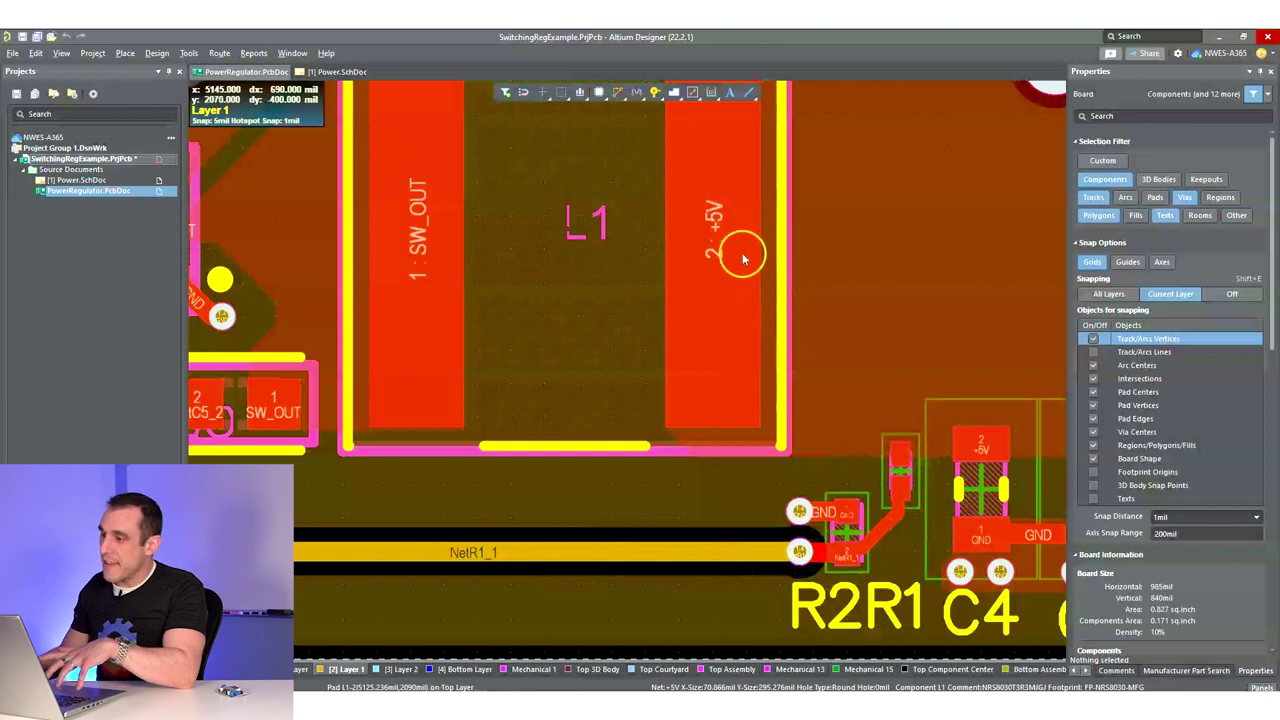
right_drag(786, 277, 735, 345)
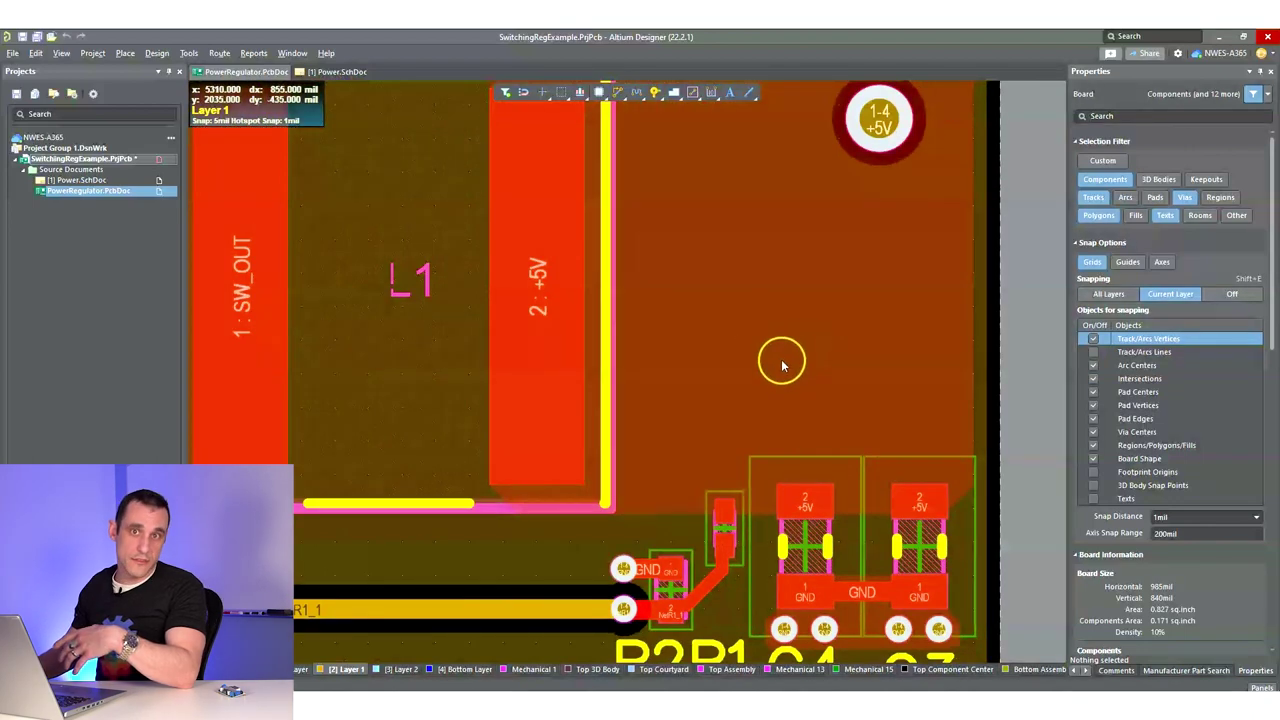
right_drag(753, 366, 720, 400)
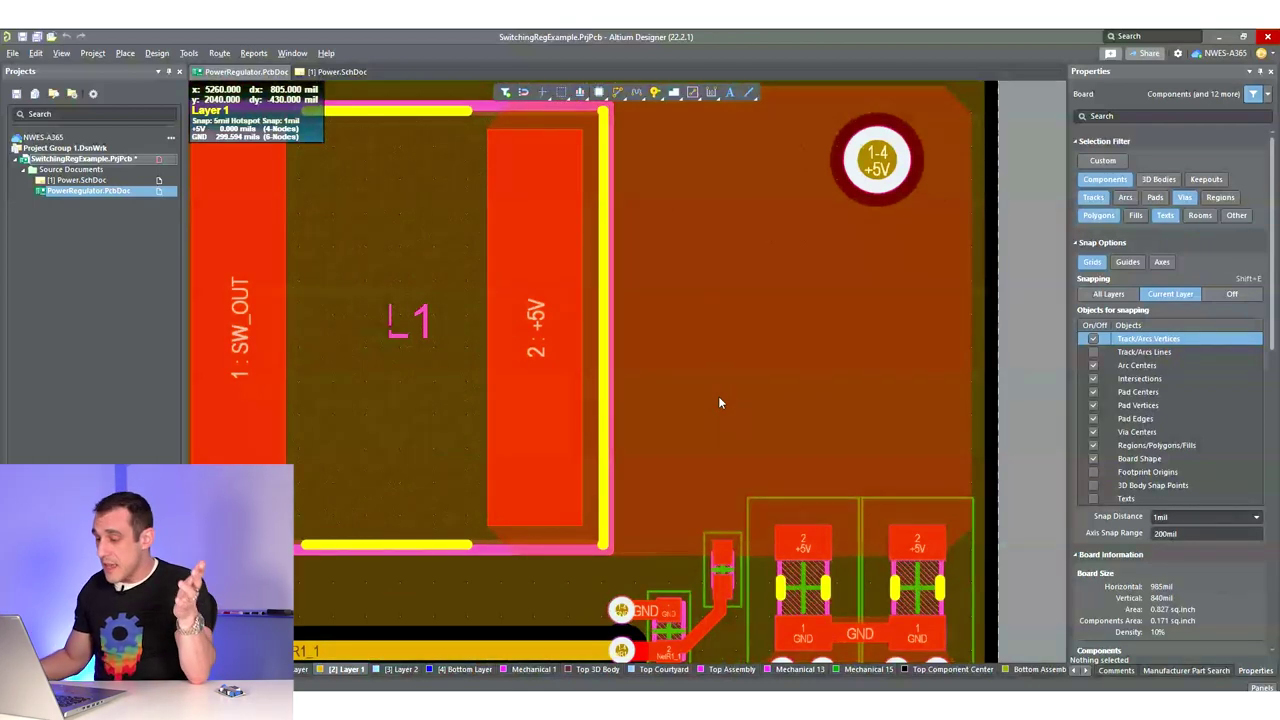
right_drag(718, 402, 785, 240)
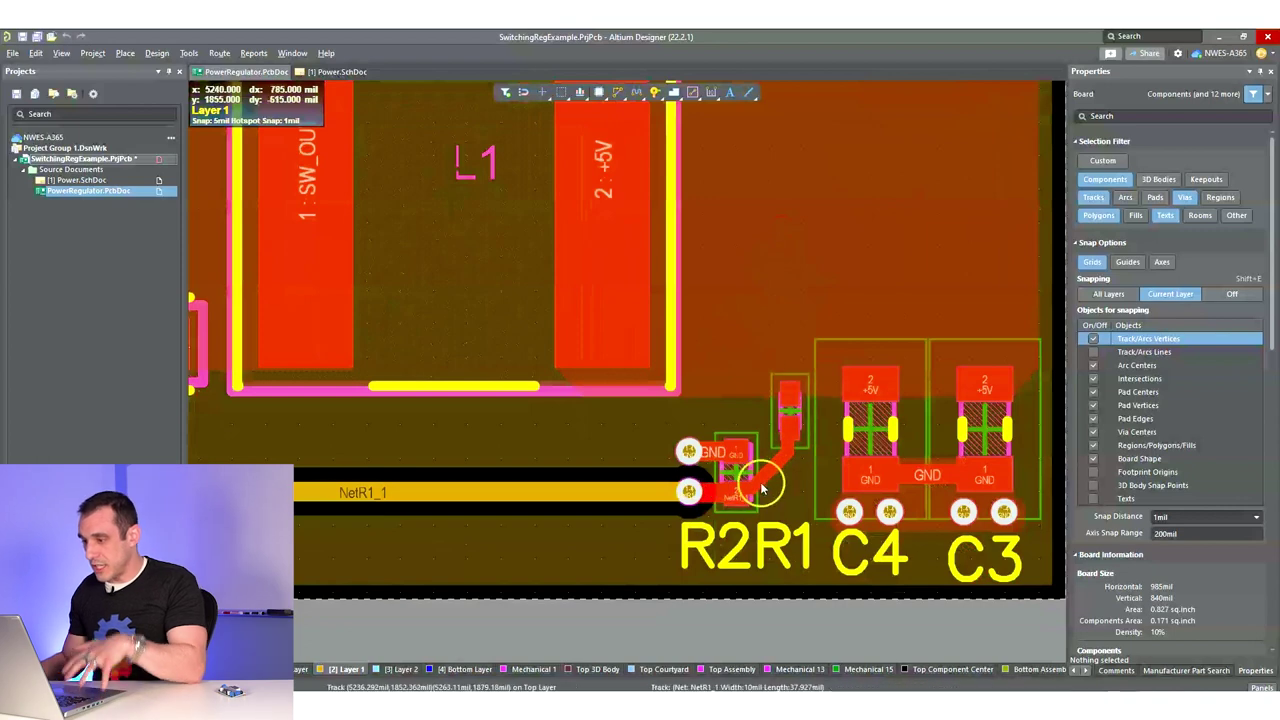
right_drag(457, 491, 737, 497)
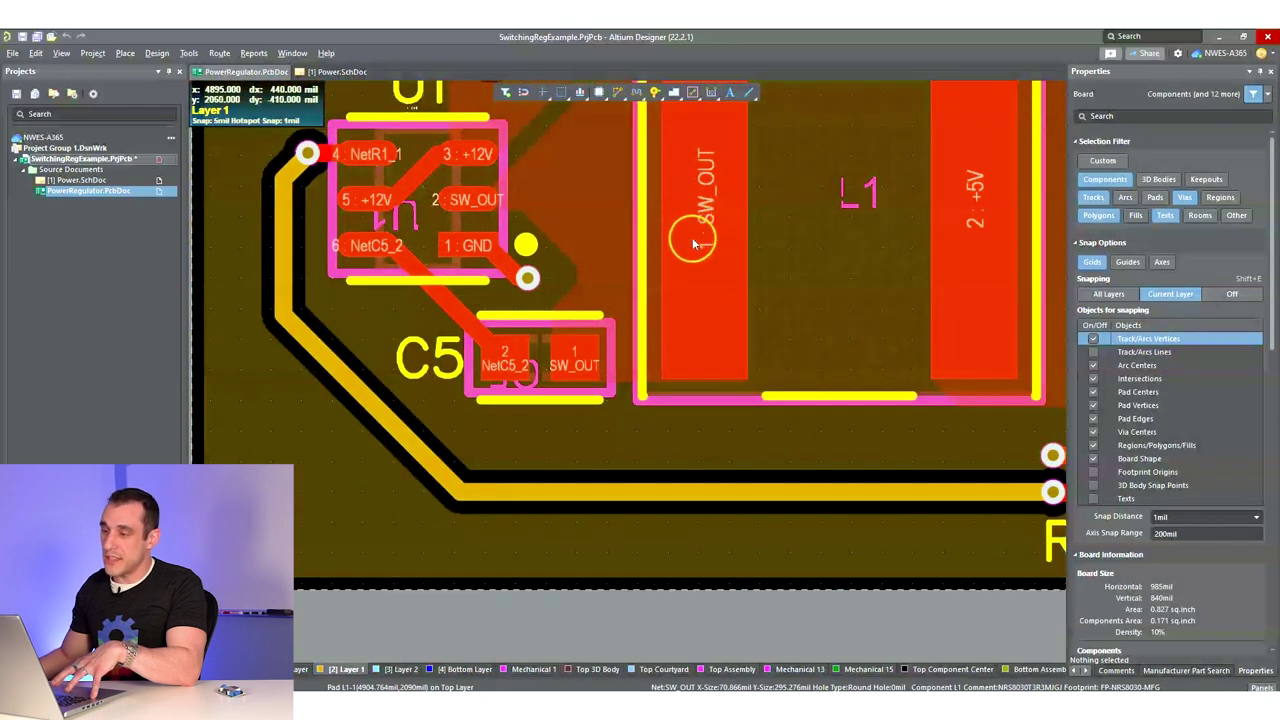
- Inspect U1's vias, R2 and the board's bottom edge
right_drag(693, 243, 641, 351)
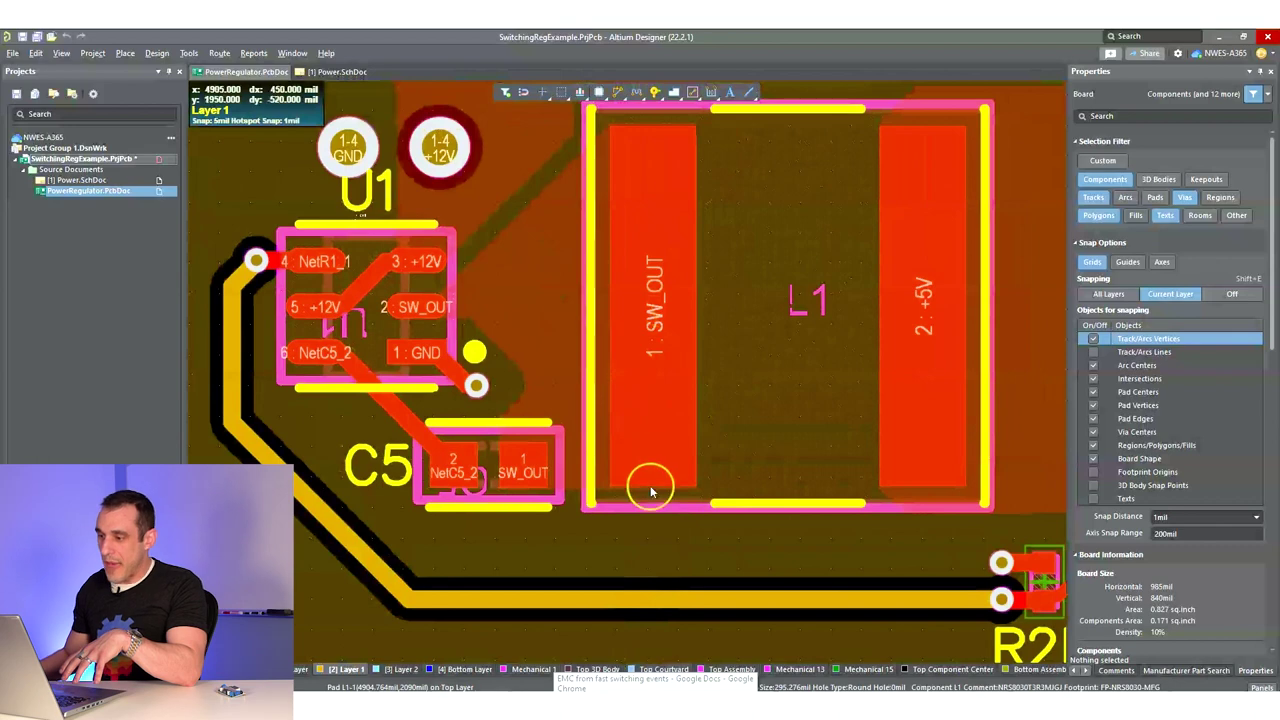
right_drag(603, 334, 561, 254)
right_drag(593, 413, 577, 342)
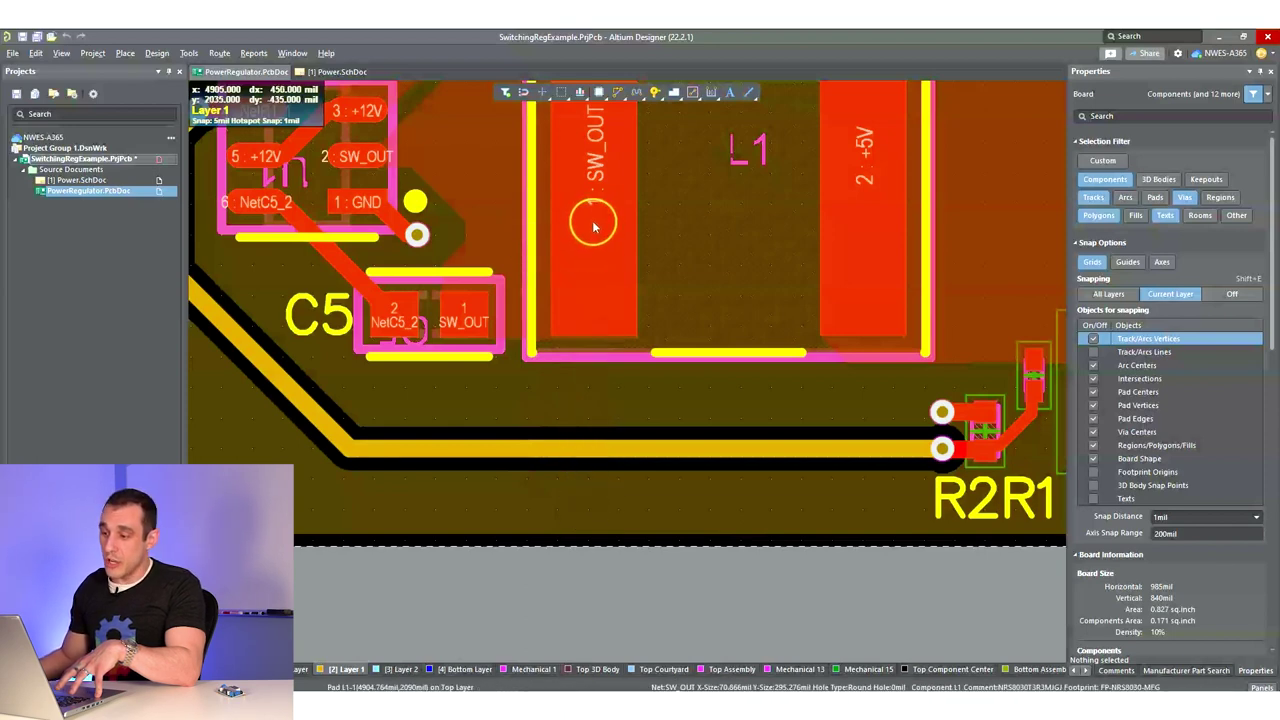
- Show the one-layer board in 3D with the Taiyo Yuden inductor L1, U1 and C5
scroll(600, 451, left, 3)
scroll(467, 456, up, 1)
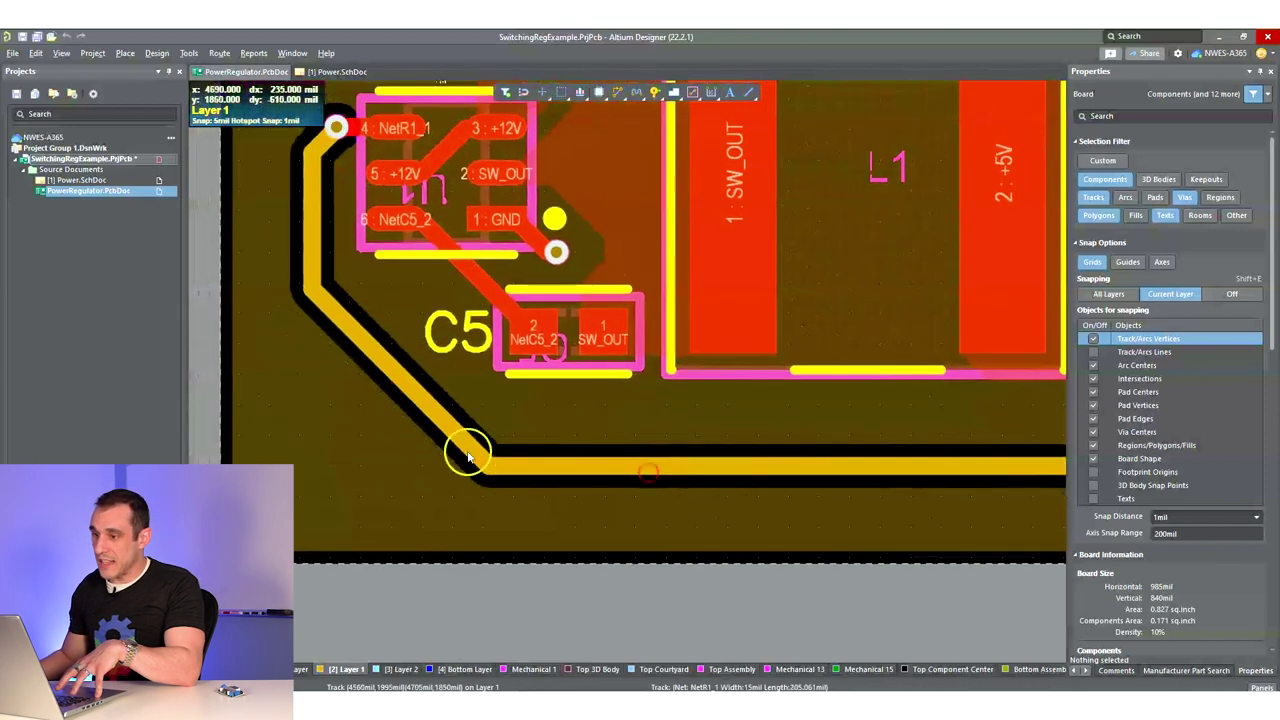
scroll(691, 563, right, 5)
ctrl+scroll(698, 505, down, 2)
scroll(480, 471, up, 2)
scroll(408, 449, left, 4)
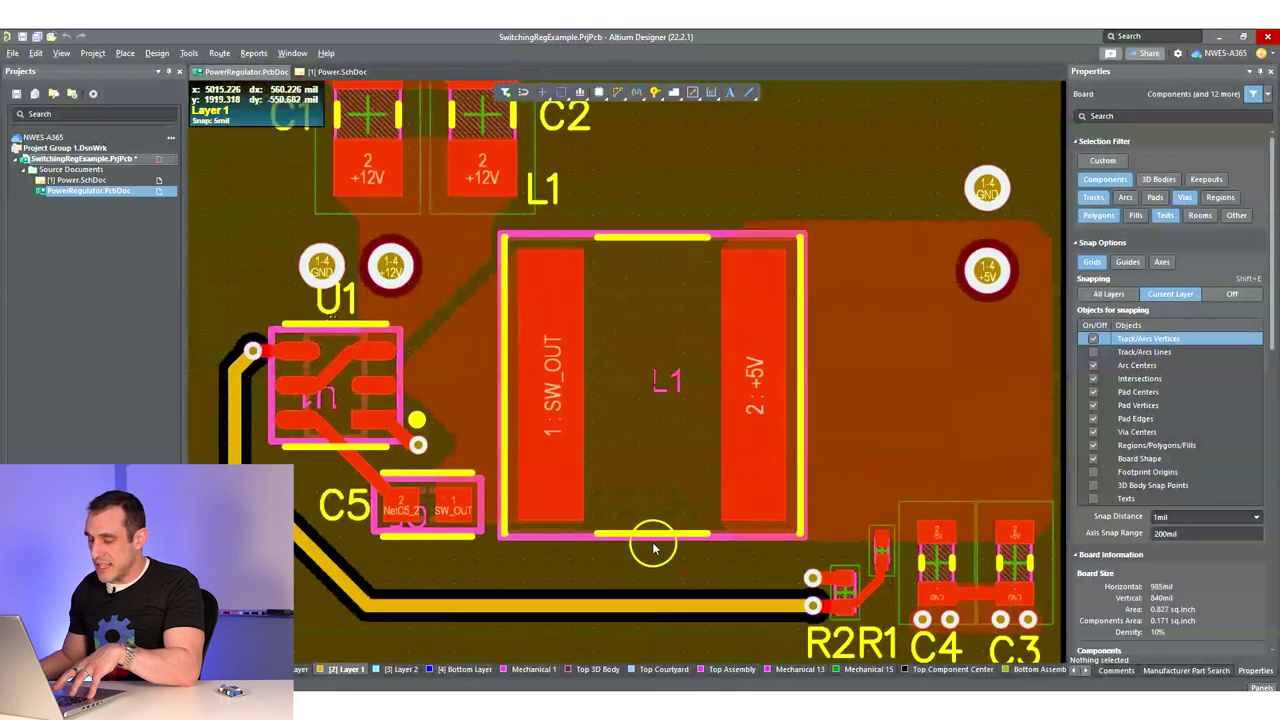
ctrl+scroll(653, 548, down, 1)
scroll(651, 570, up, 2)
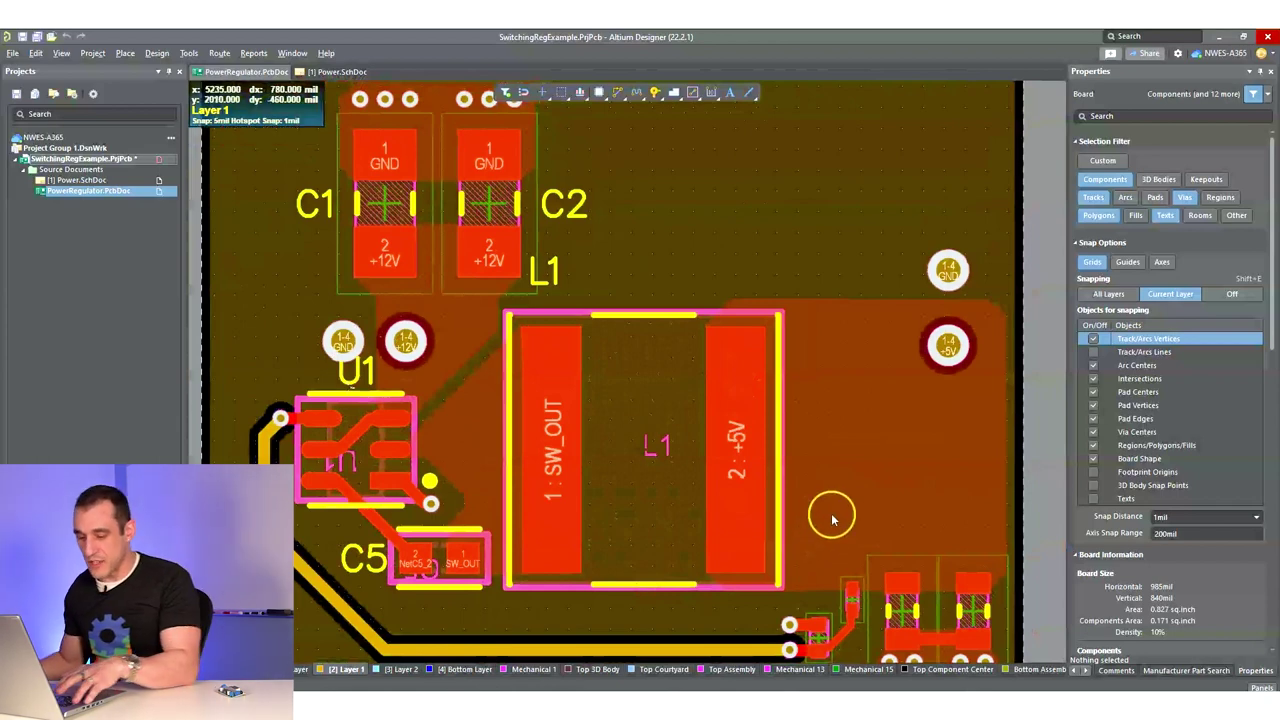
key(3)
right_drag(794, 394, 591, 274)
- Orbit the 3D board, flip to its bare underside and back, then return to 2D
ctrl+scroll(651, 329, down, 4)
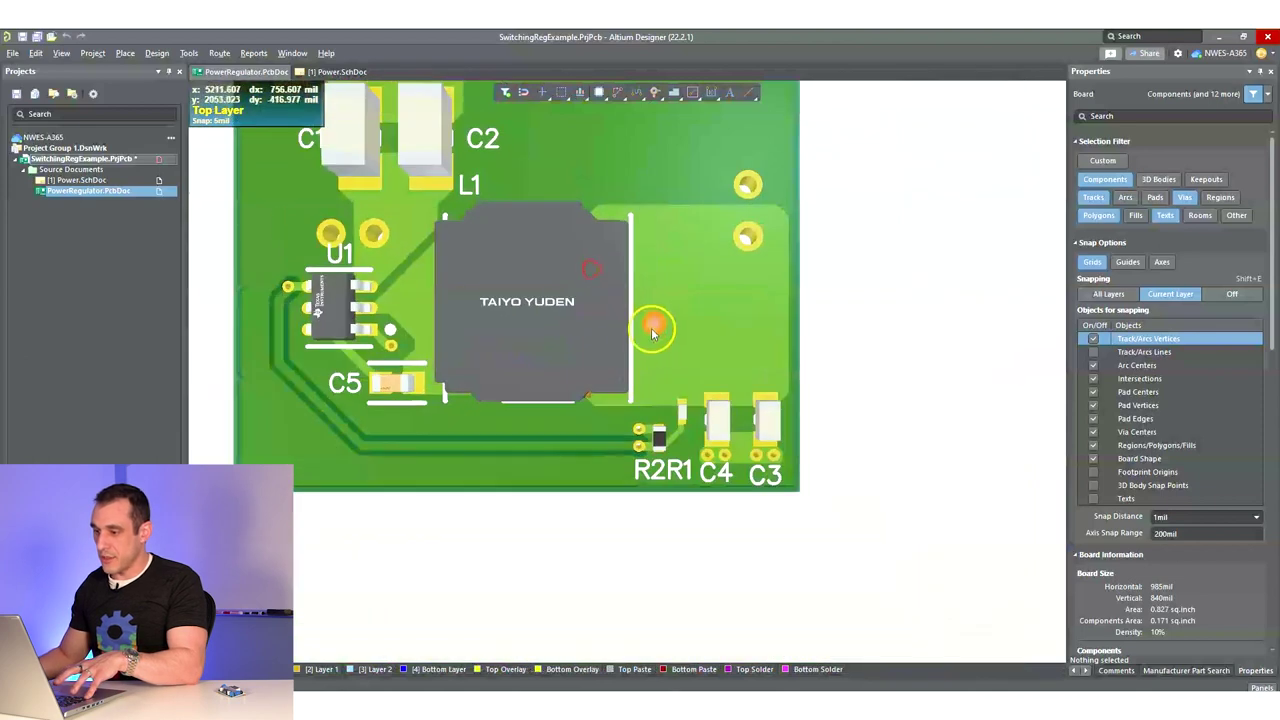
shift+right_drag(694, 434, 700, 440)
key(0)
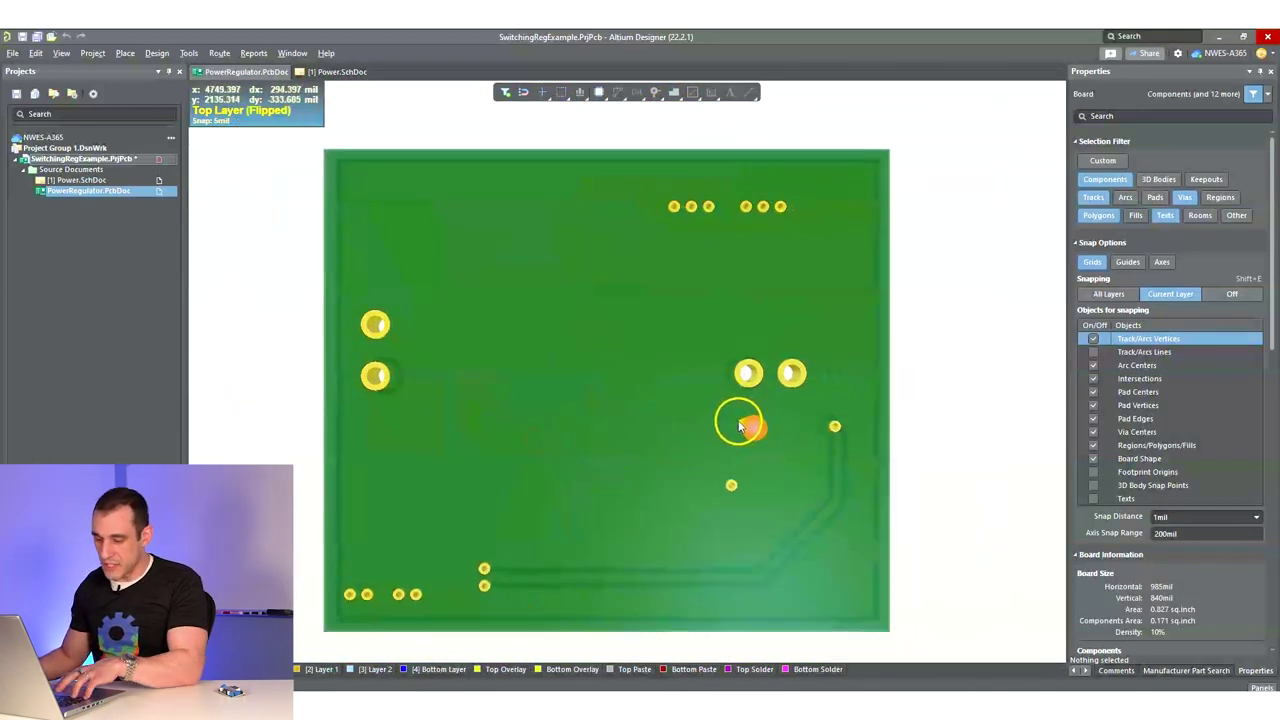
key(v)
key(b)
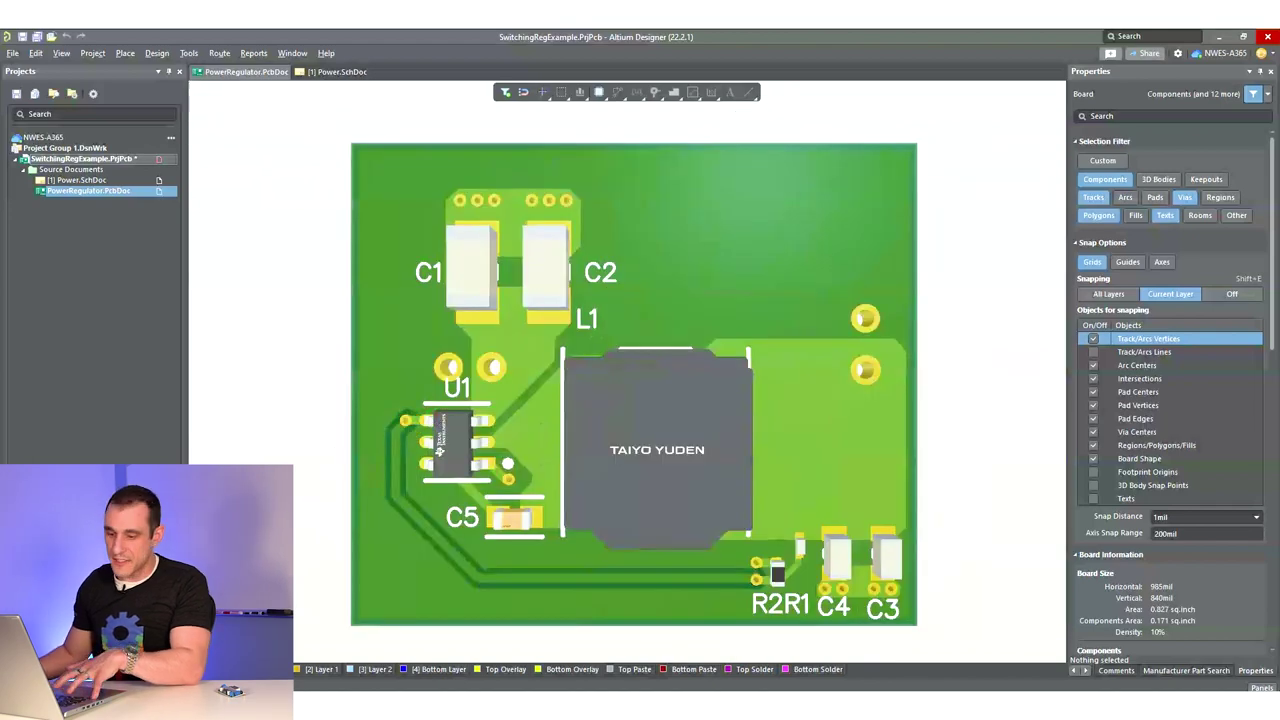
right_drag(436, 425, 409, 450)
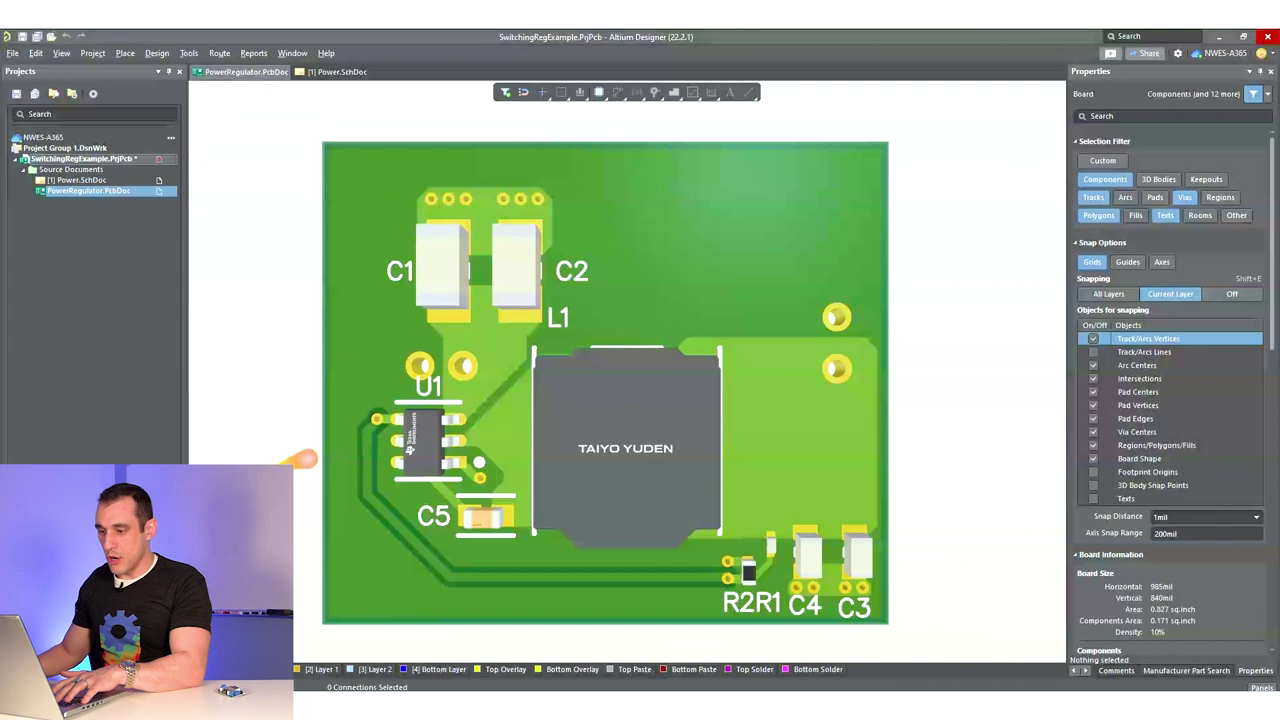
key(2)
ctrl+scroll(277, 450, up, 4)
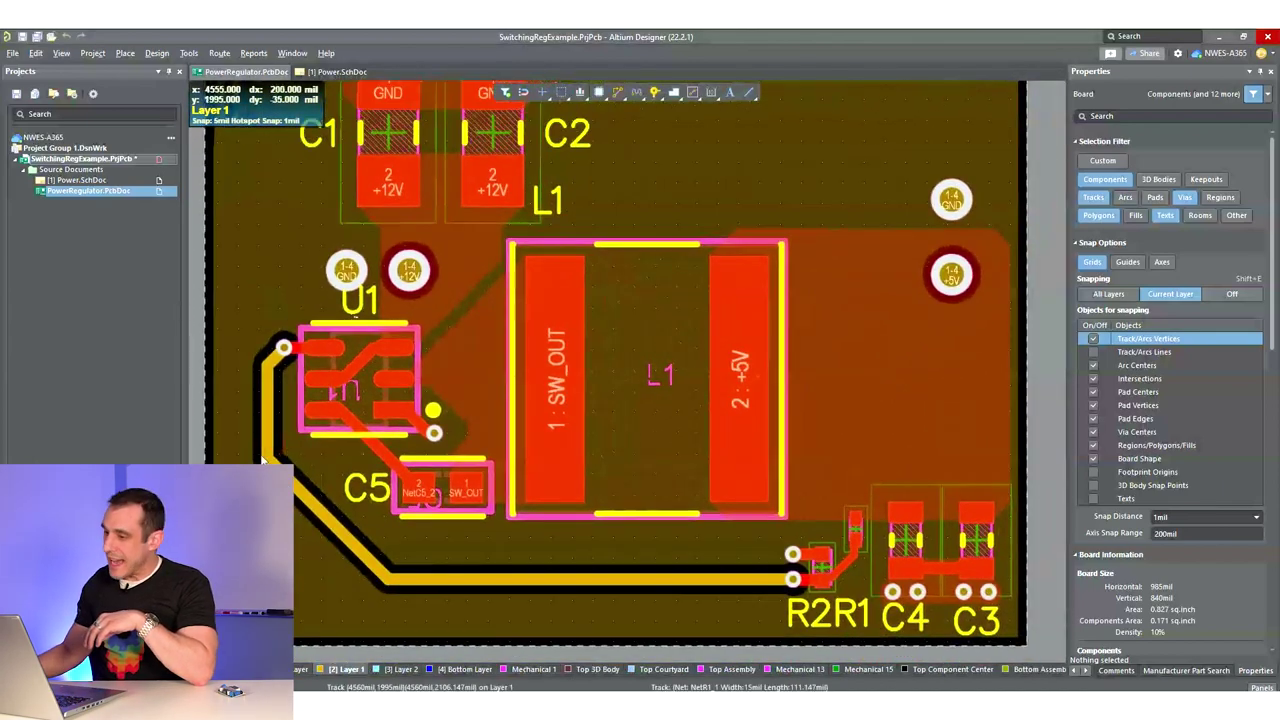
- Pan the one-layer layout over L1, C1, C2 and the right edge, then view PowerRegulator-2L.PcbDoc
right_drag(579, 438, 451, 520)
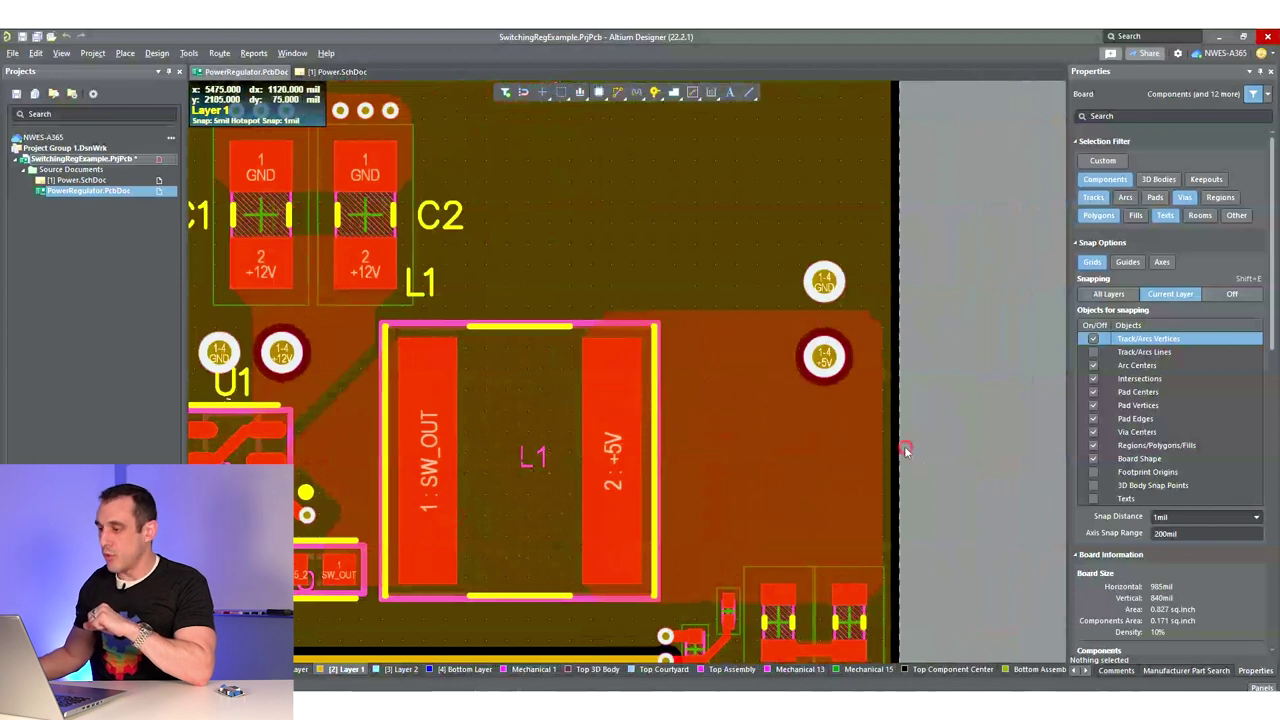
right_drag(905, 452, 952, 405)
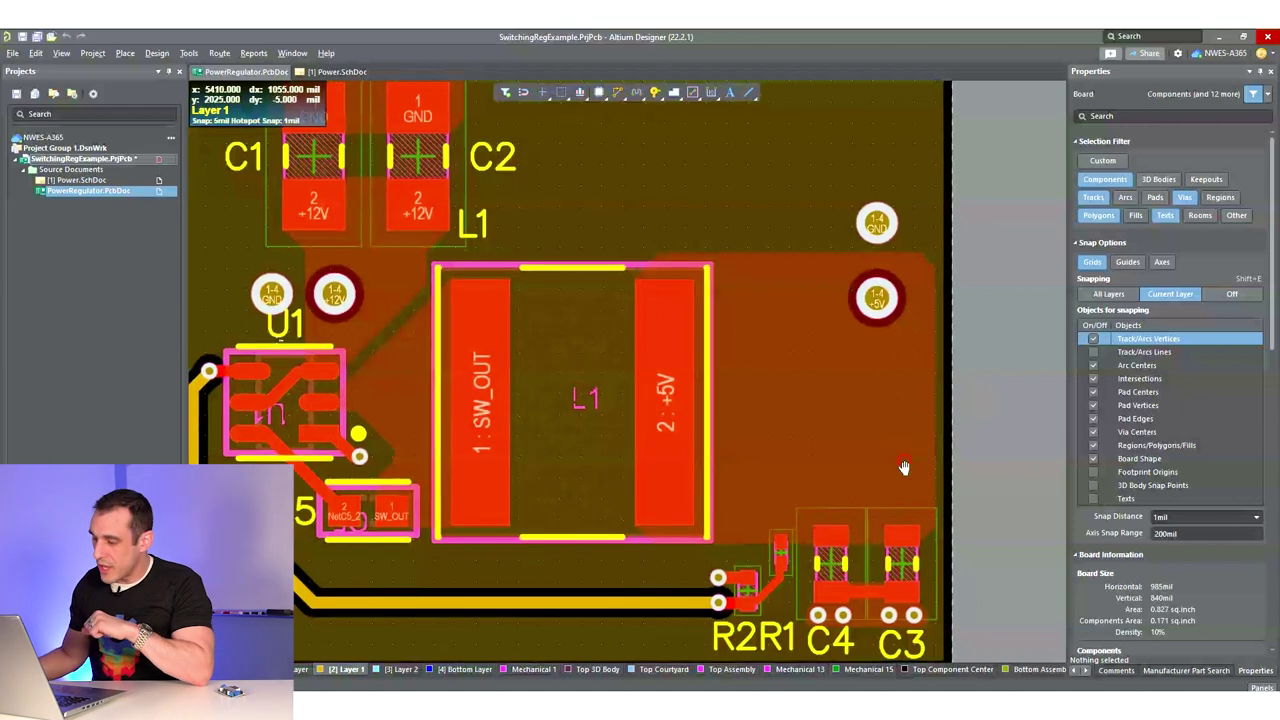
right_drag(955, 418, 929, 472)
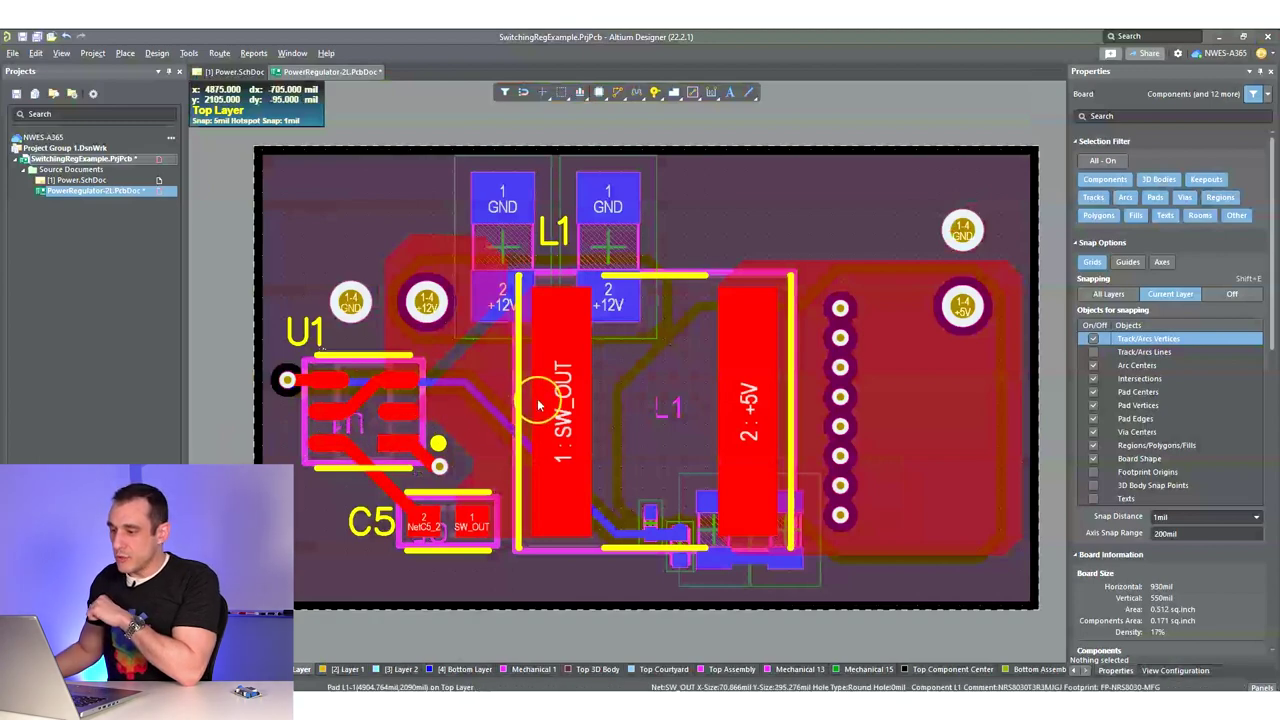
right_drag(537, 398, 469, 414)
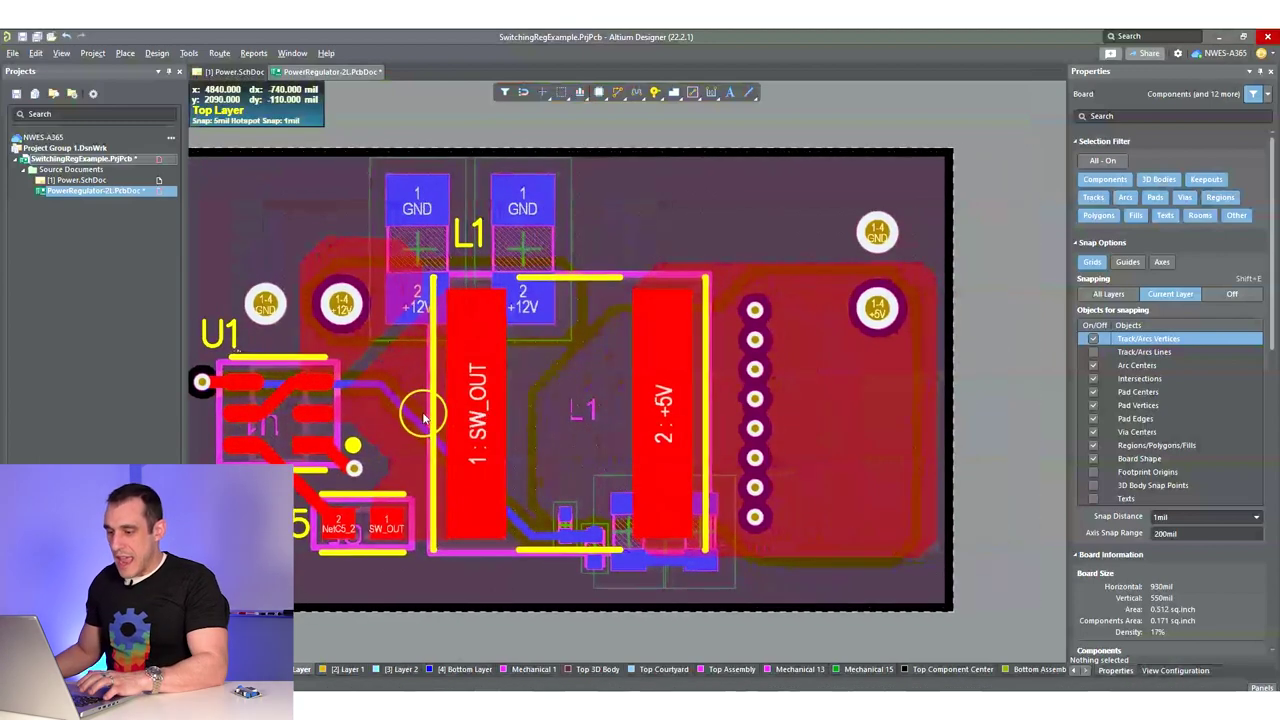
- Show only the top copper of the two-layer board in single-layer mode
scroll(487, 415, down, 2)
right_drag(566, 392, 586, 423)
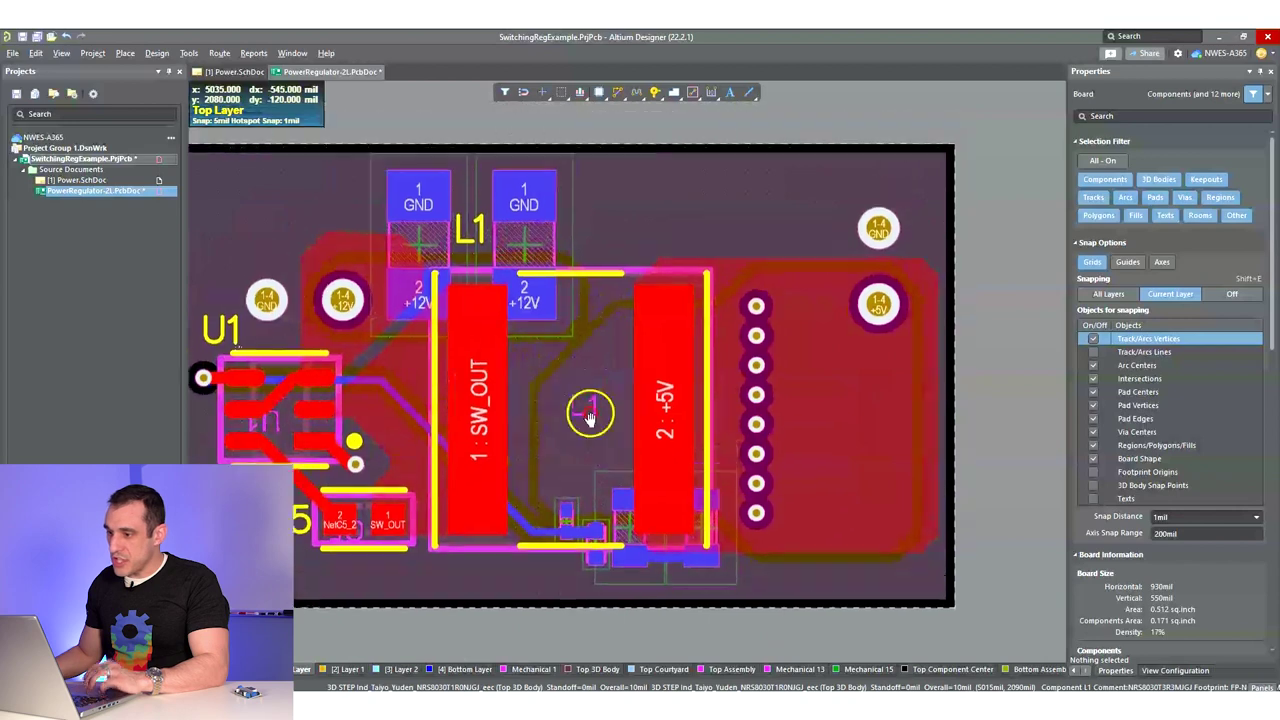
shift+scroll(548, 429, left, 3)
key(shift+s)
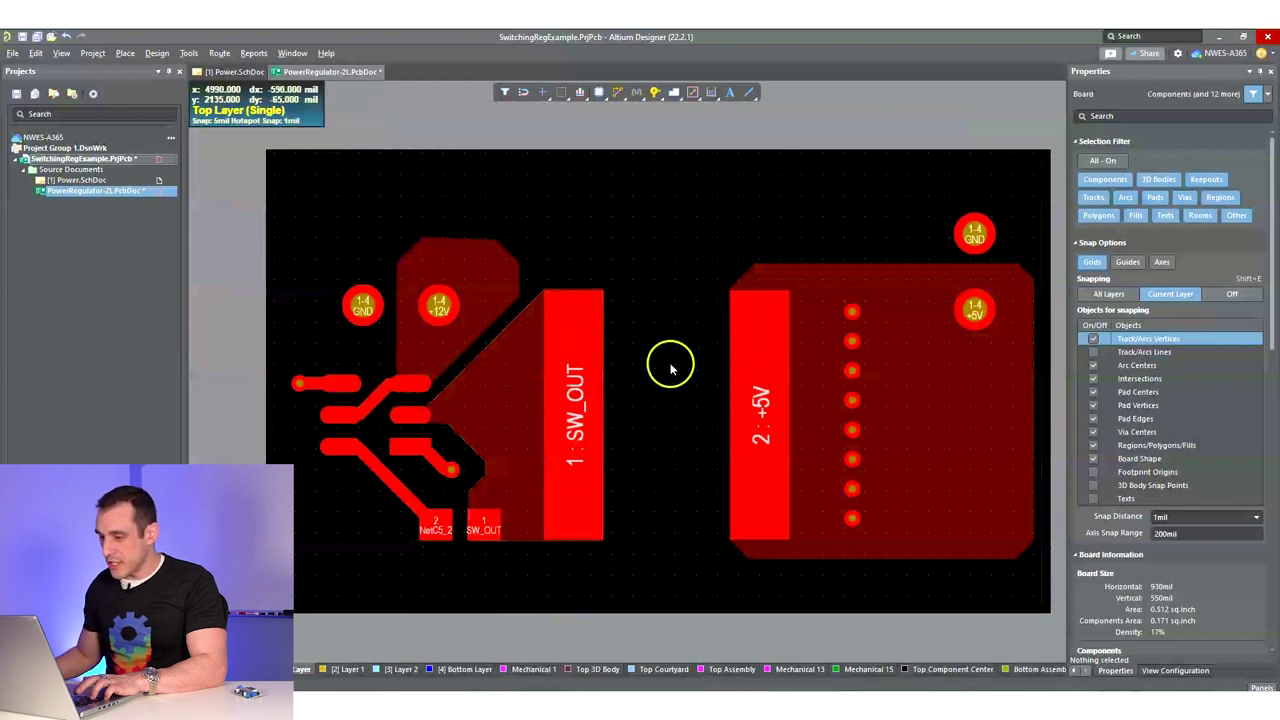
shift+scroll(465, 535, left, 1)
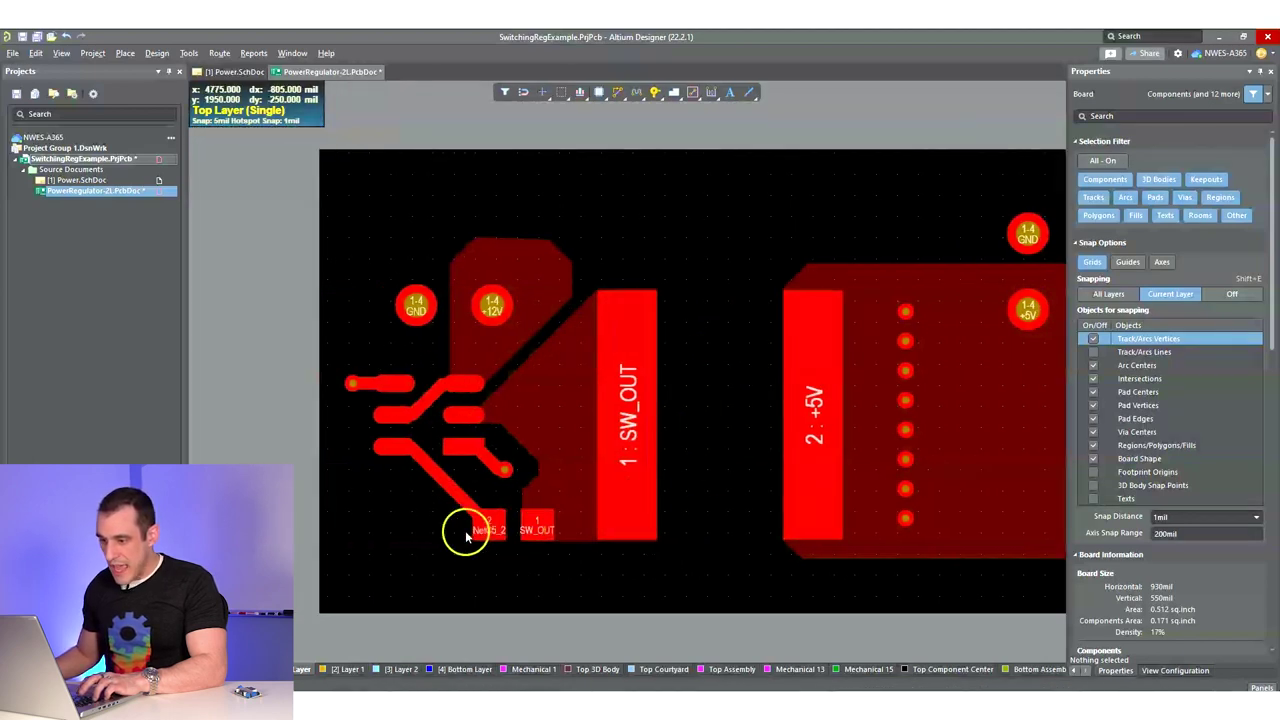
ctrl+scroll(491, 529, up, 2)
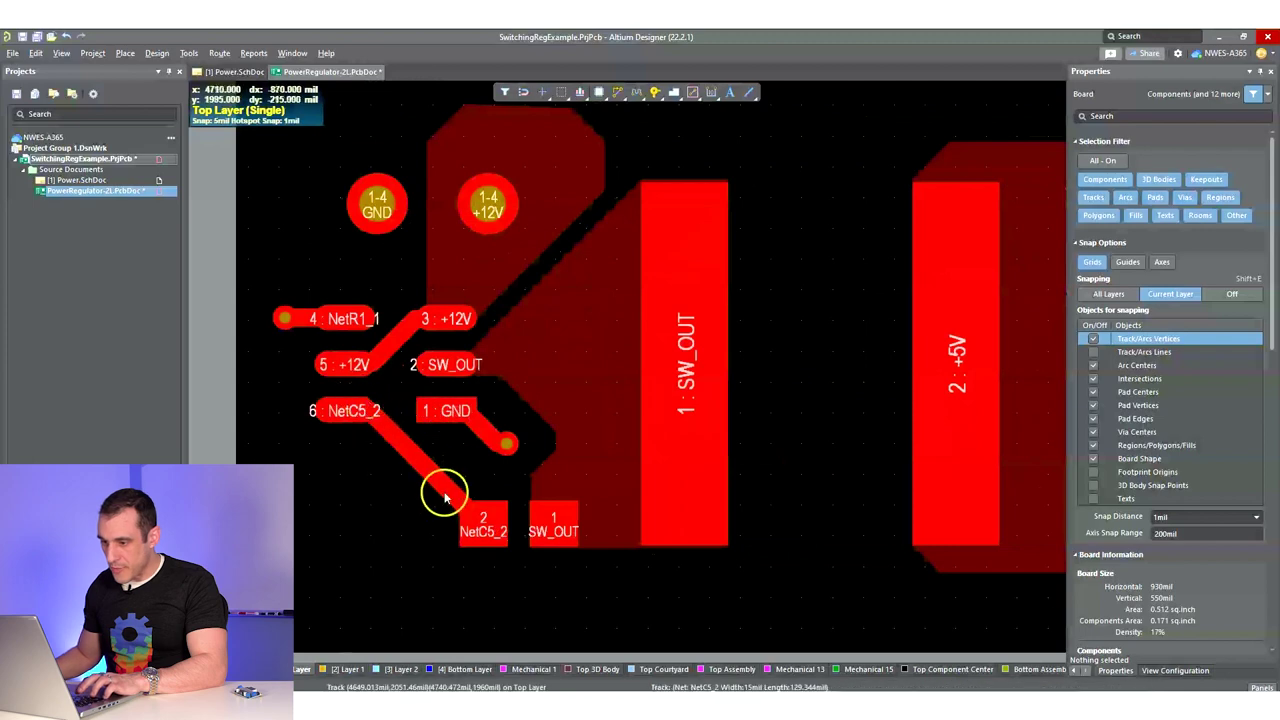
ctrl+scroll(500, 502, down, 1)
shift+scroll(600, 498, right, 1)
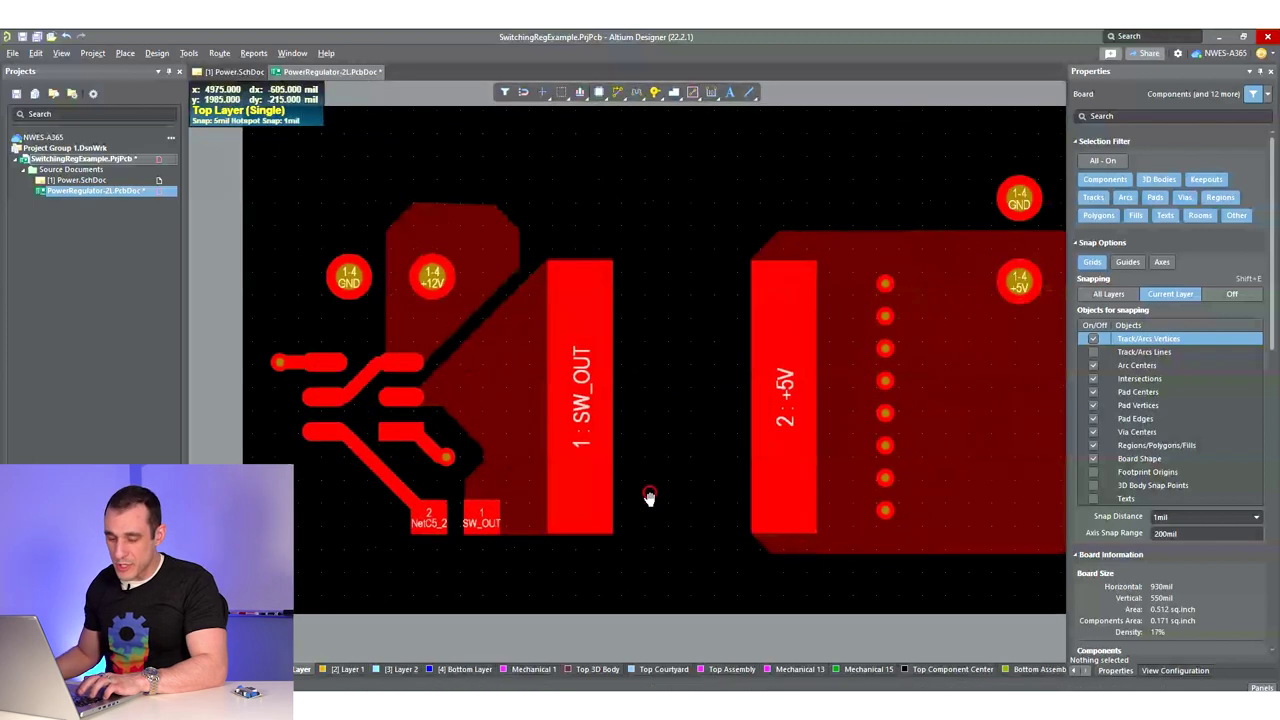
shift+scroll(600, 500, right, 2)
- Inspect the Bottom Layer, then make the top copper layer active again
click(470, 669)
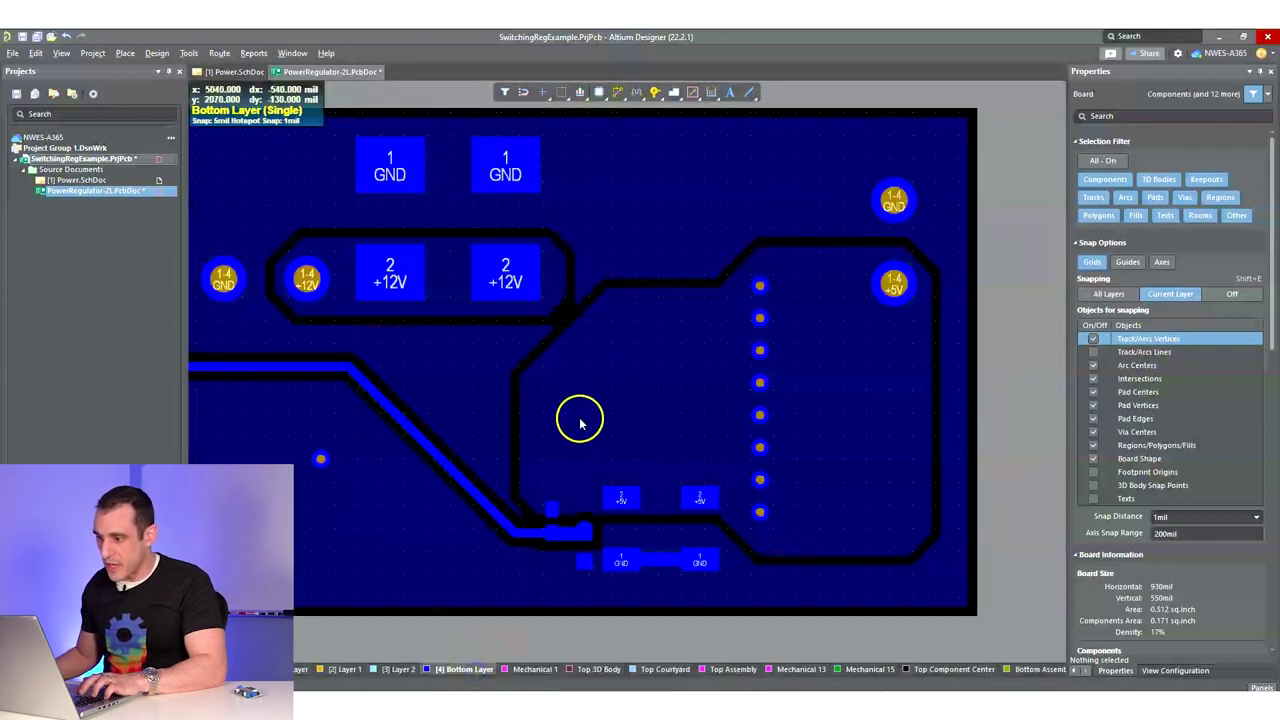
right_drag(580, 420, 674, 514)
scroll(631, 206, down, 2)
shift+scroll(697, 414, right, 2)
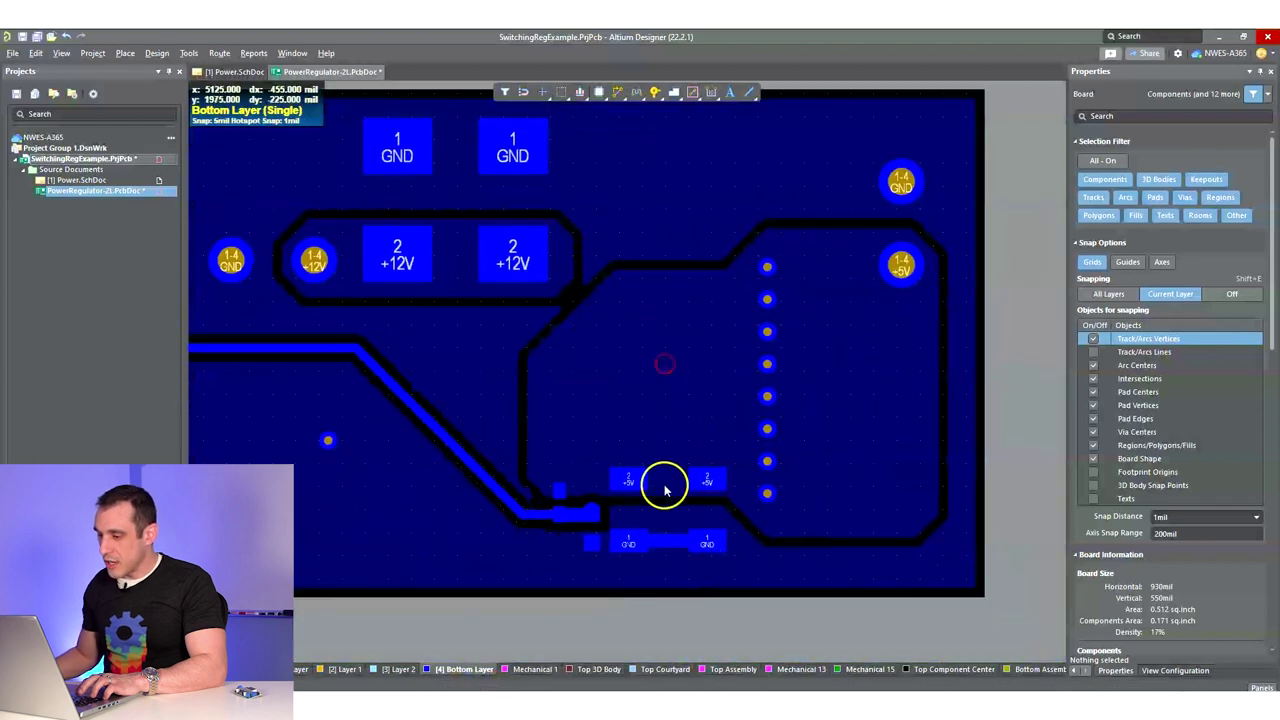
shift+scroll(603, 423, left, 2)
scroll(540, 530, up, 1)
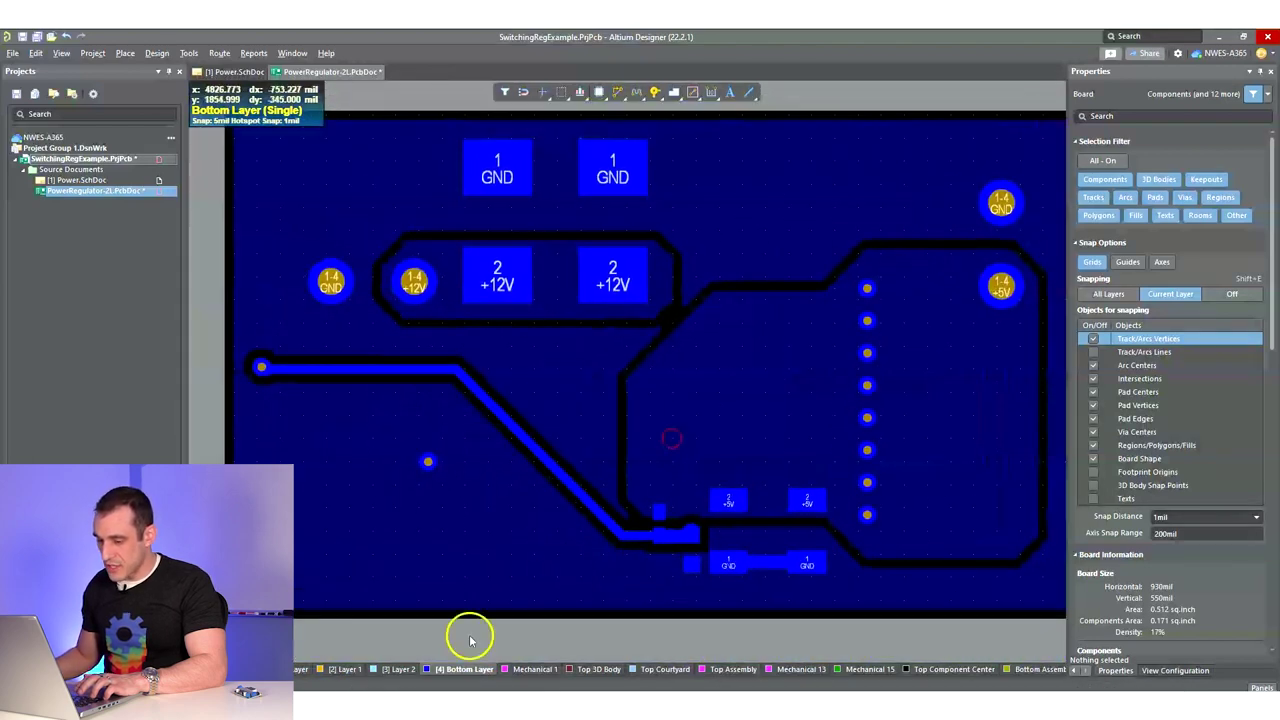
key(KP_Multiply)
- View the two-layer board in 3D tilted around L1, reset to top-down, then return to 2D
key(3)
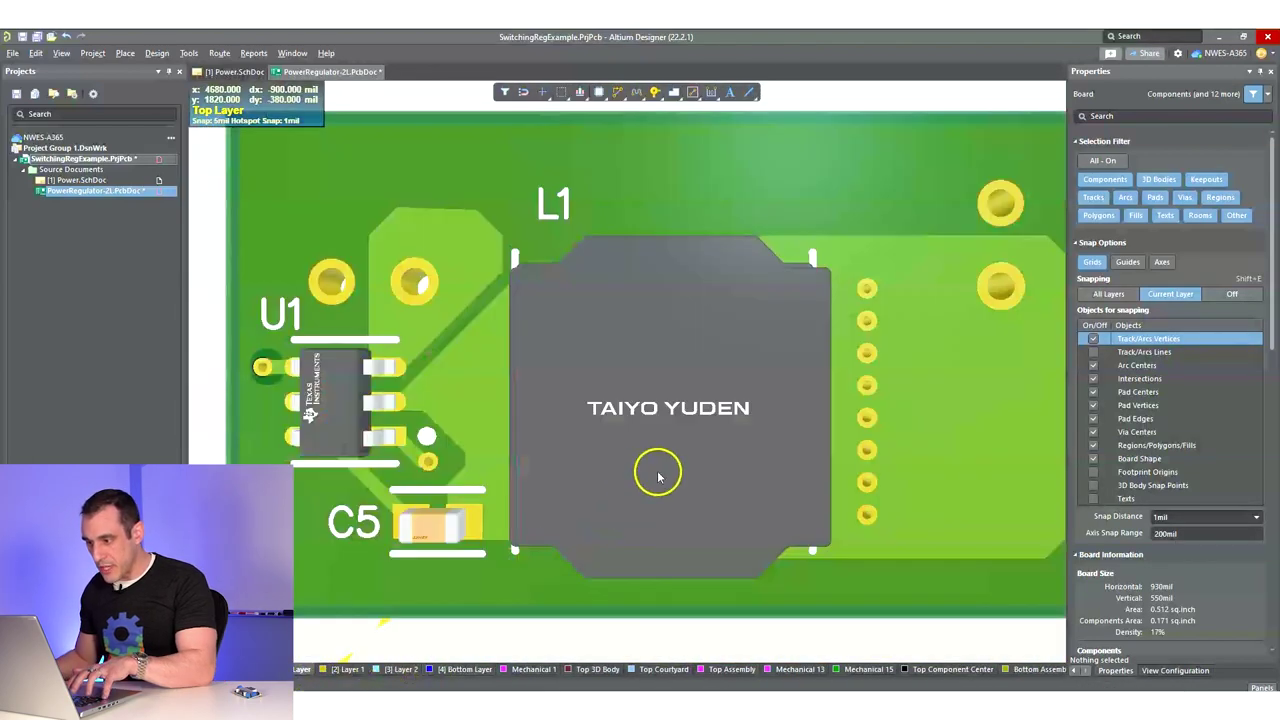
ctrl+scroll(657, 471, up, 3)
shift+right_drag(657, 471, 676, 384)
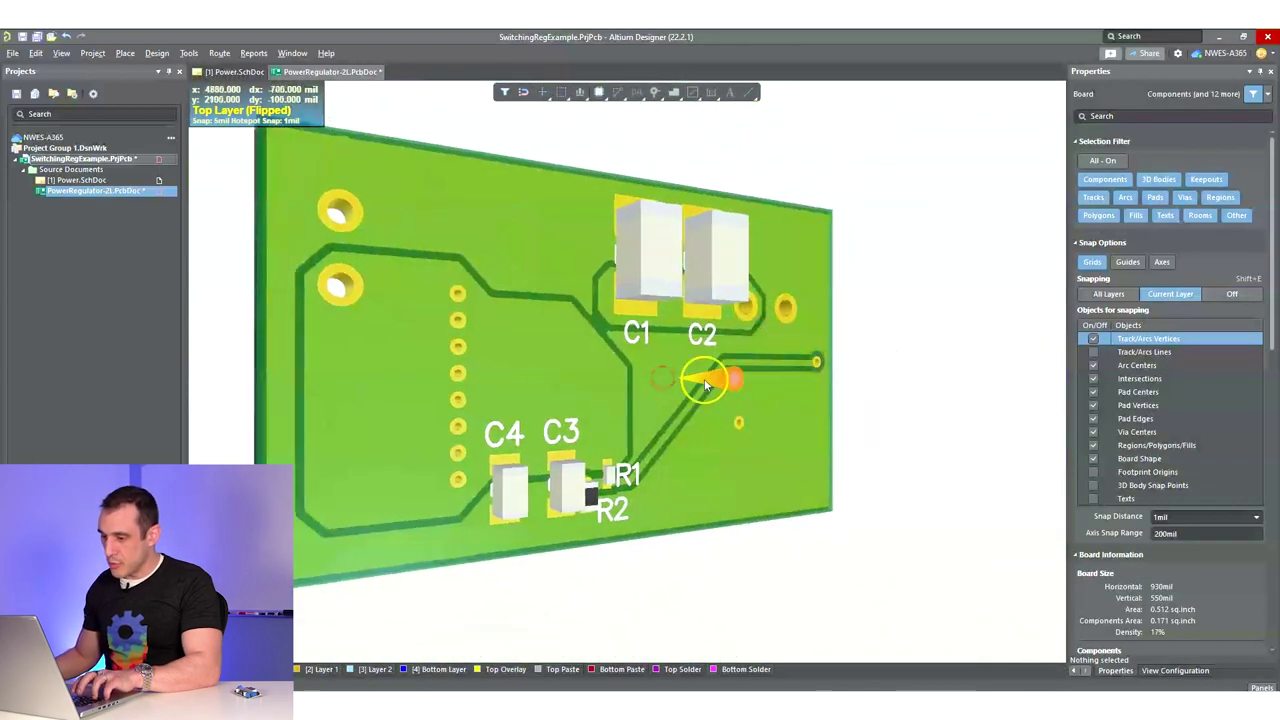
key(shift)
key(0)
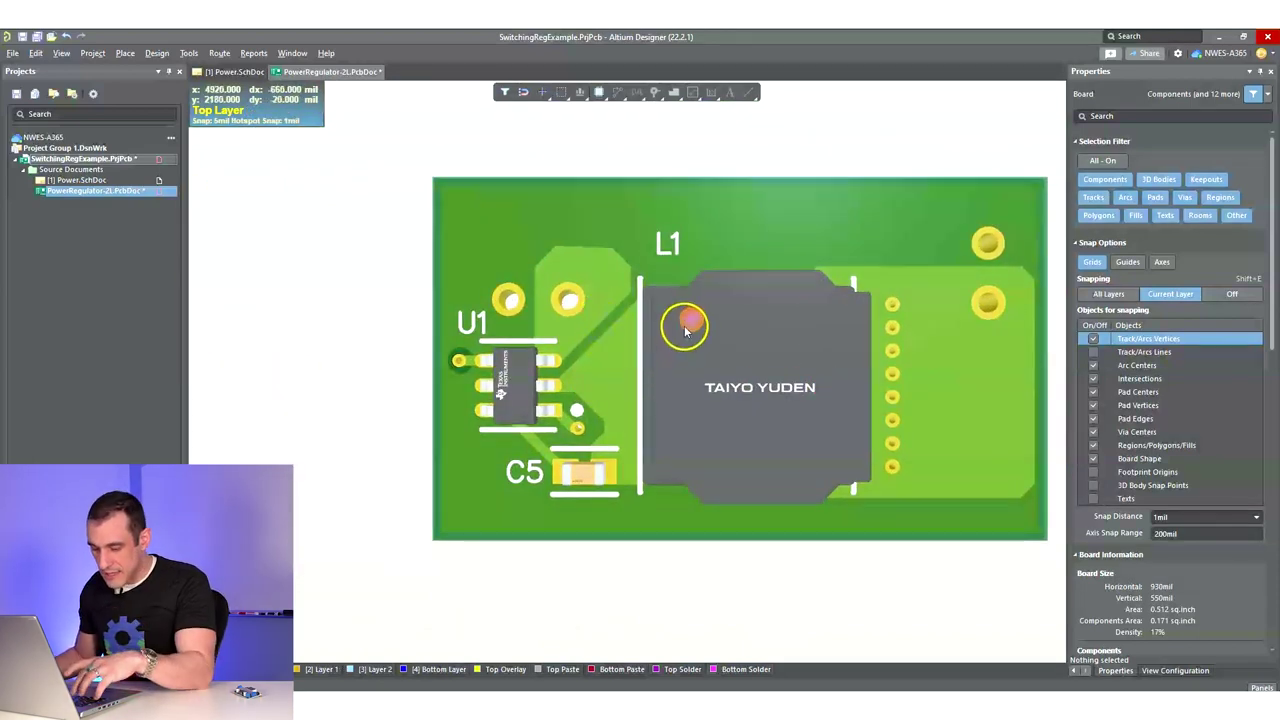
key(2)
ctrl+scroll(686, 330, up, 5)
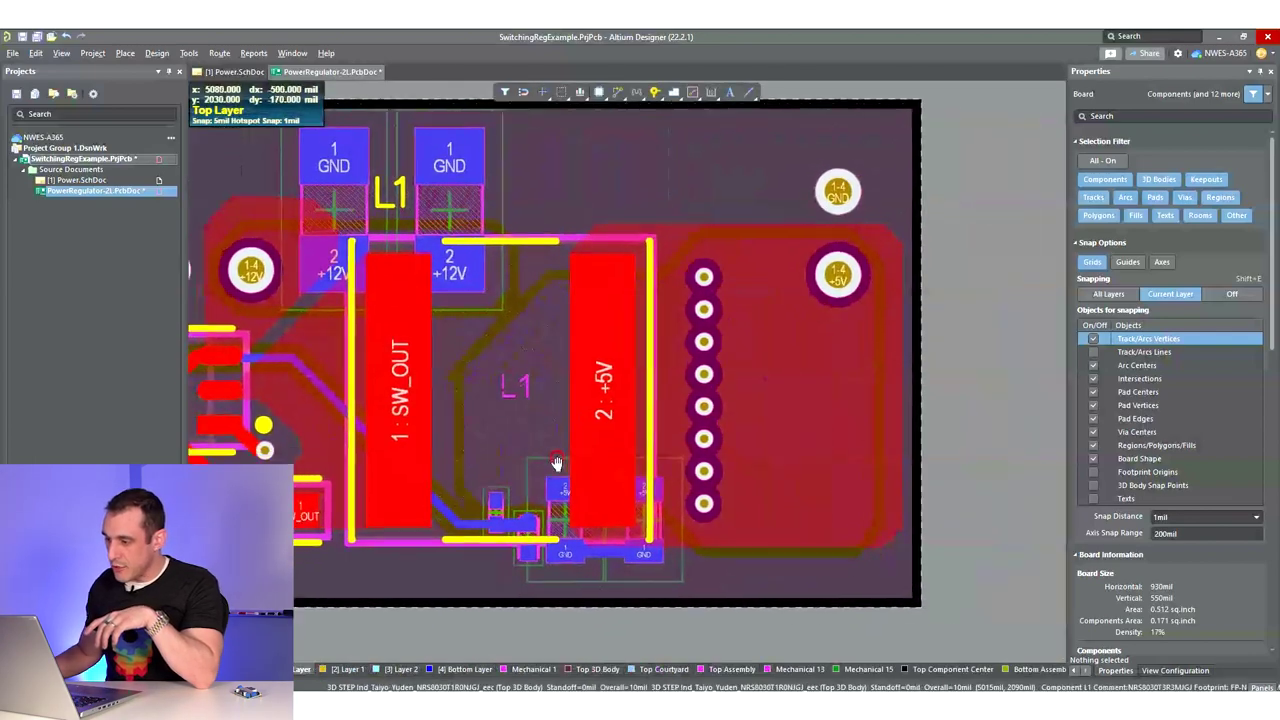
ctrl+scroll(605, 430, down, 2)
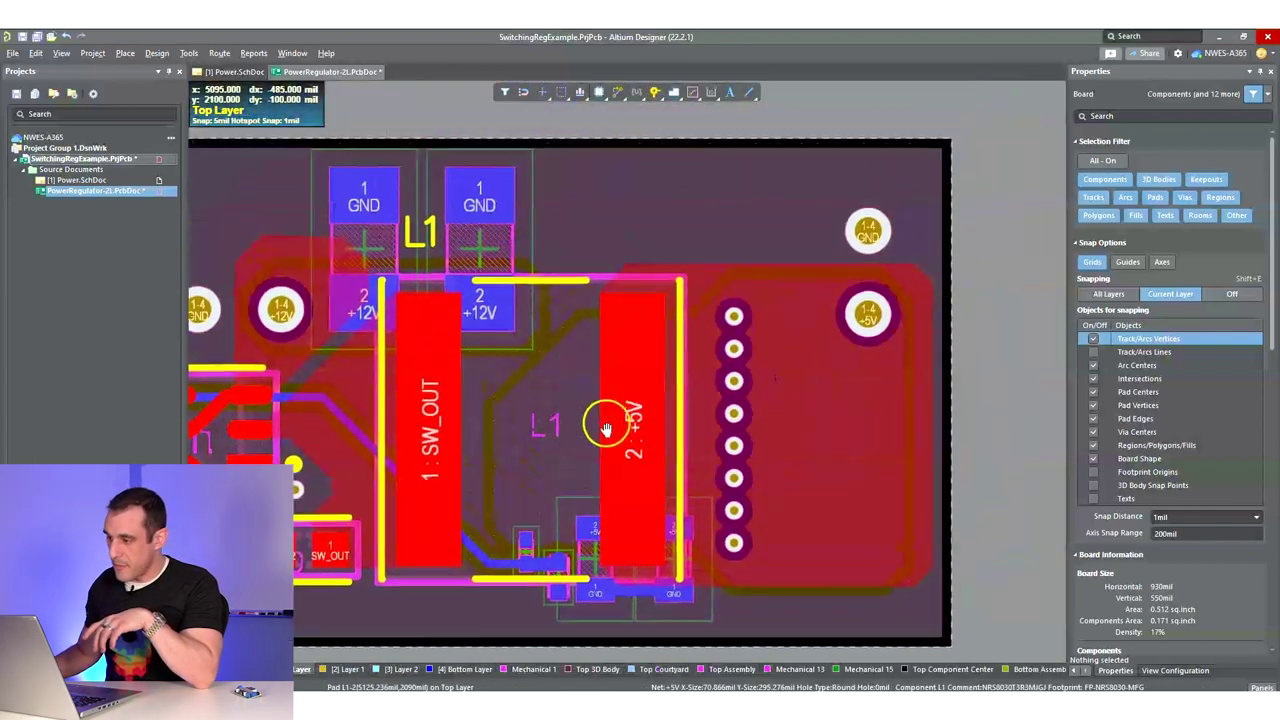
ctrl+scroll(605, 430, down, 3)
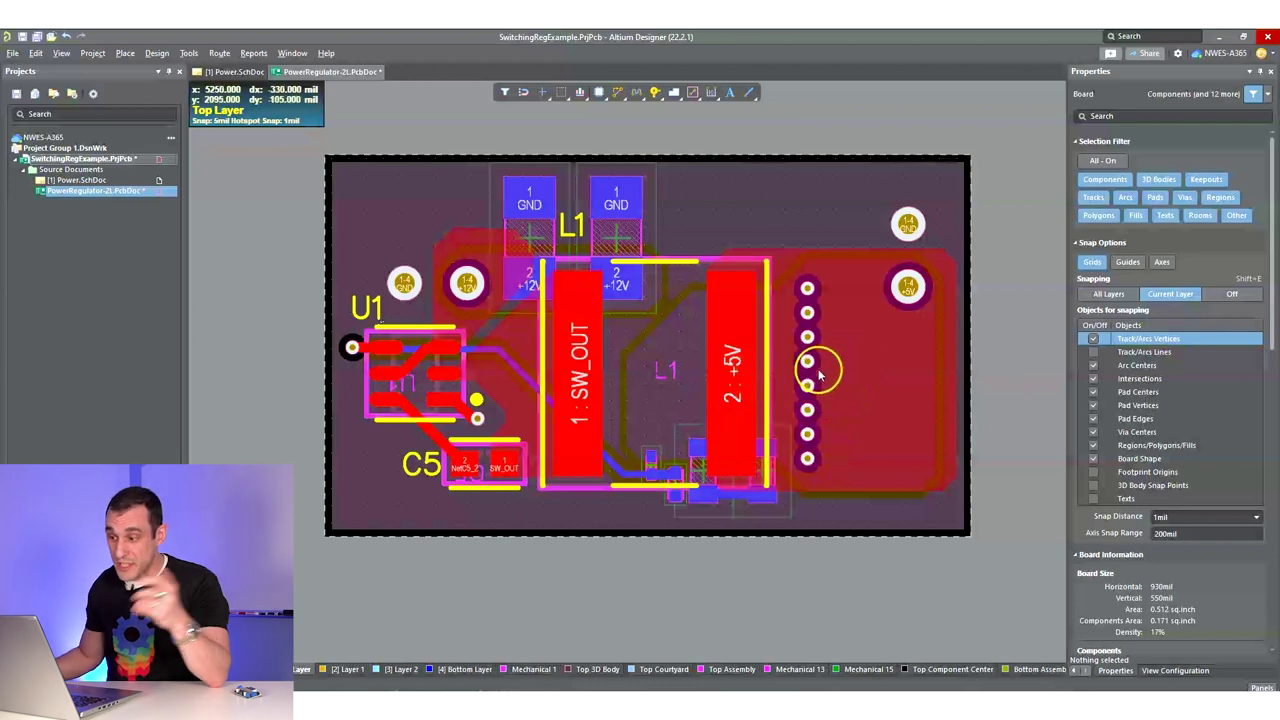
right_drag(818, 375, 800, 379)
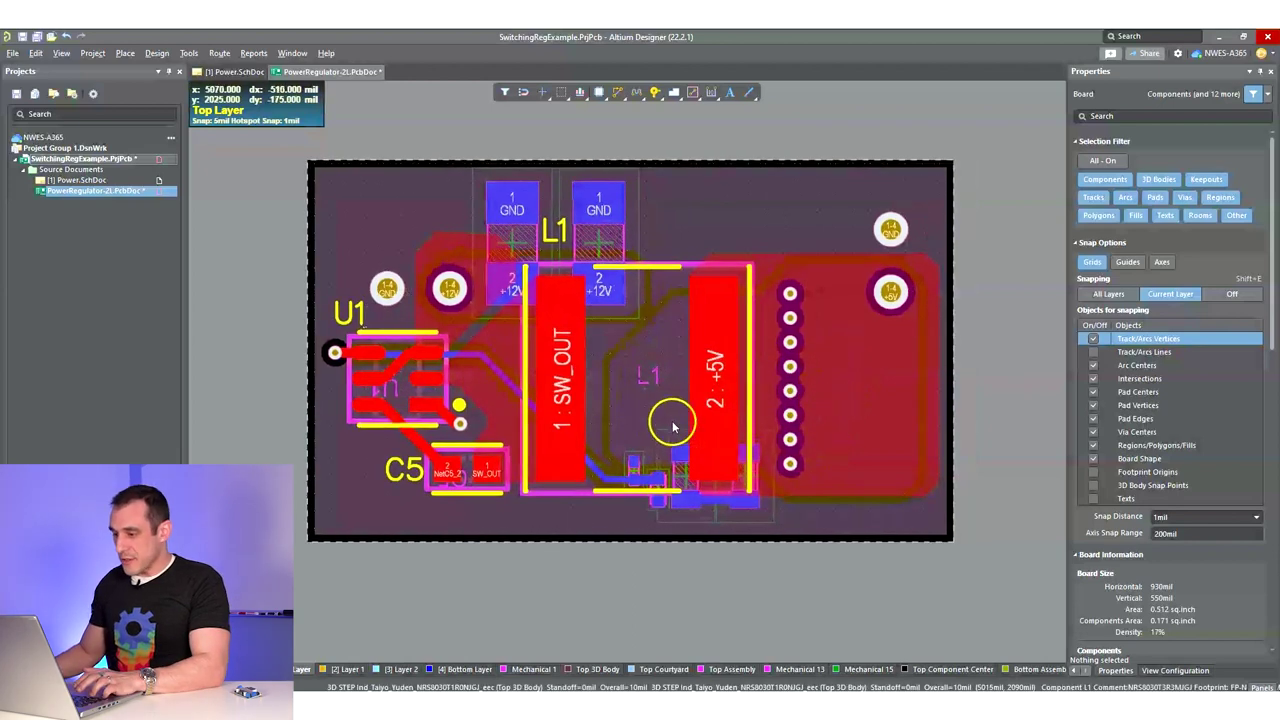
ctrl+scroll(672, 428, up, 3)
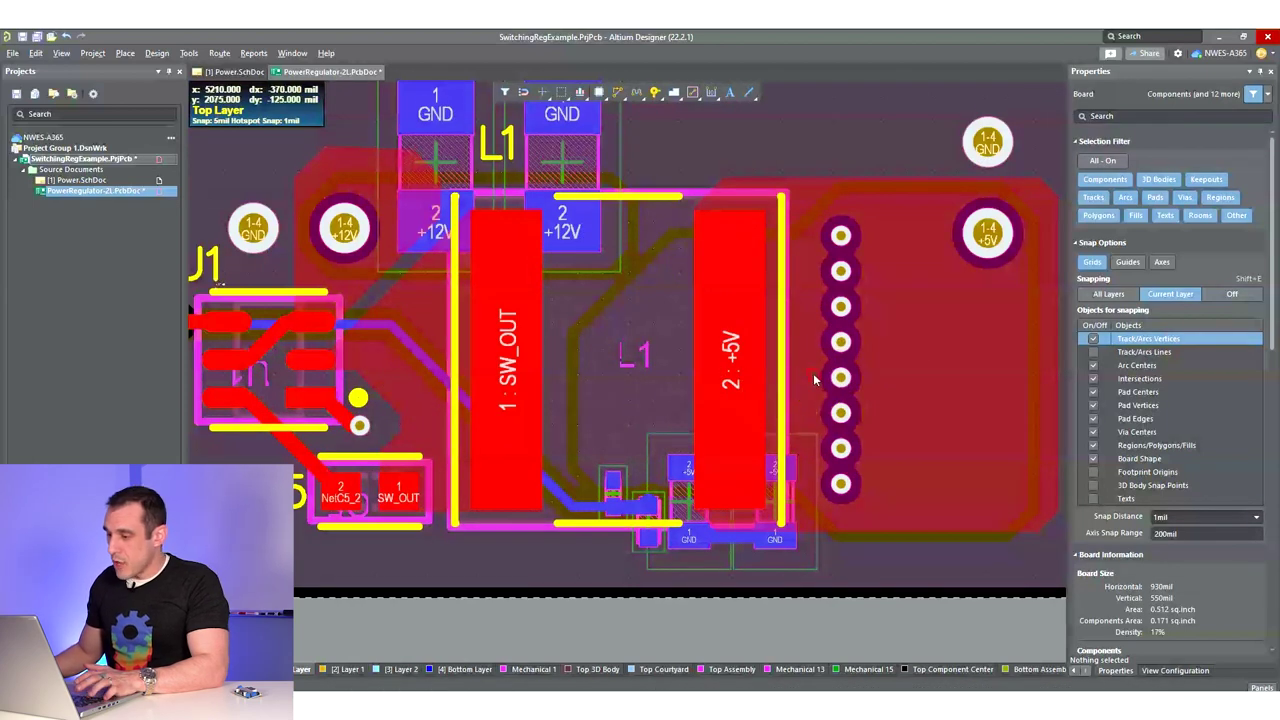
ctrl+scroll(815, 380, down, 4)
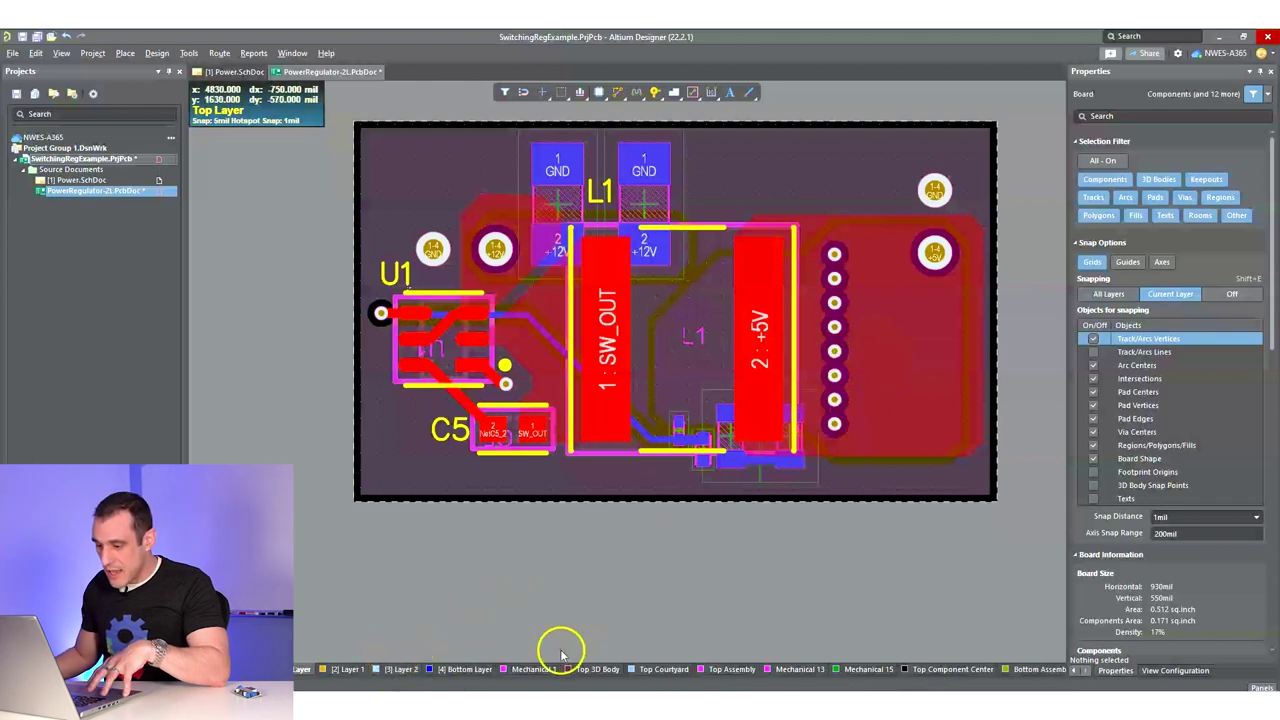
- Make the Bottom Layer active and pan toward the output via column
click(465, 669)
ctrl+scroll(634, 571, up, 3)
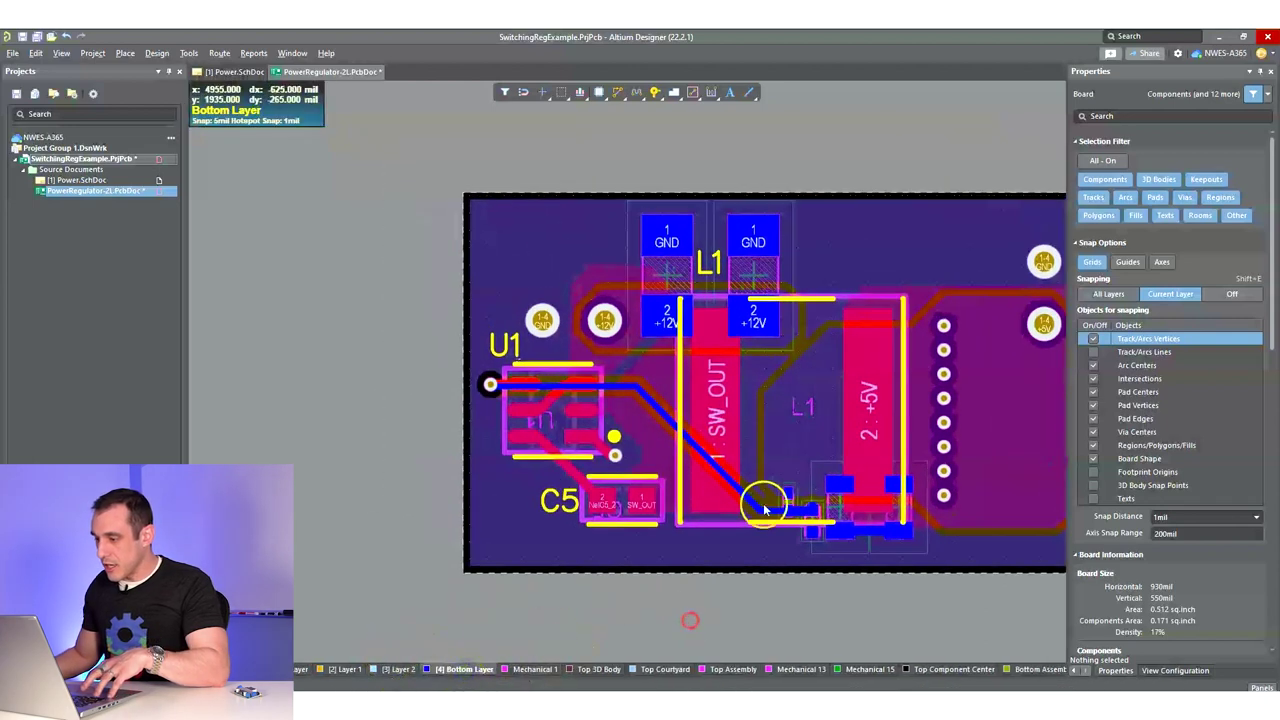
ctrl+scroll(790, 455, up, 2)
right_drag(757, 479, 598, 481)
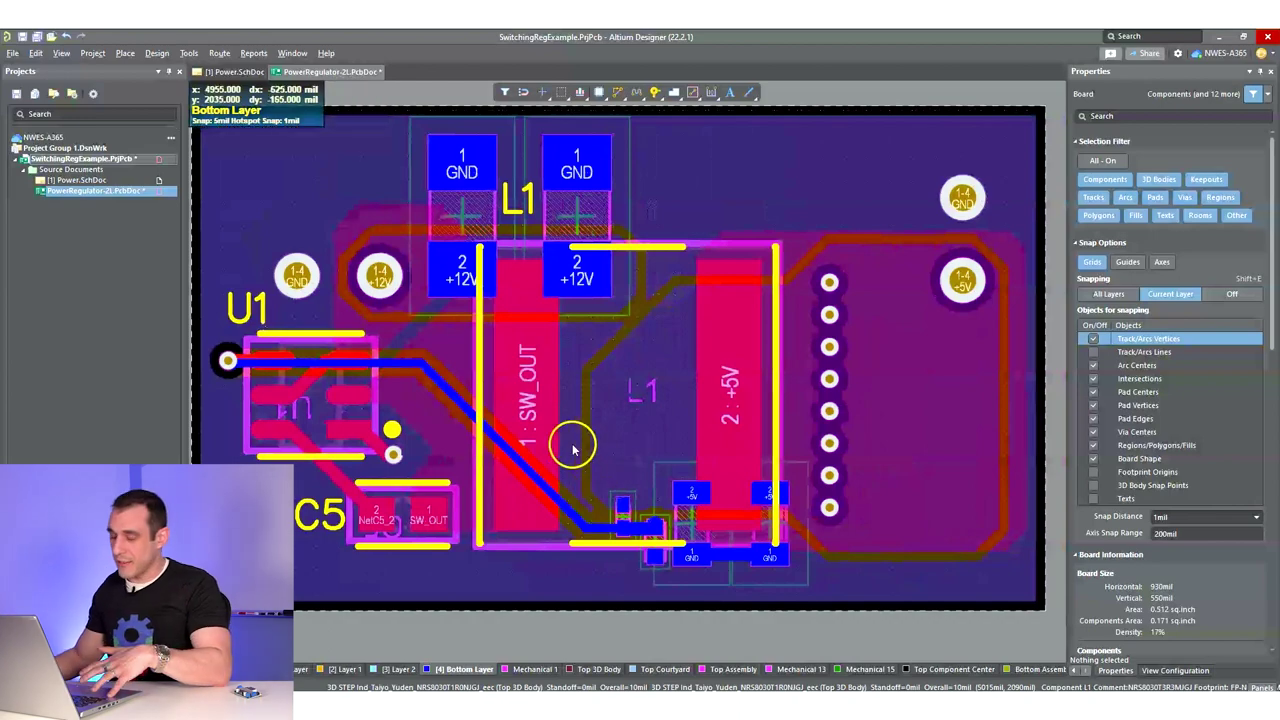
right_drag(829, 443, 724, 450)
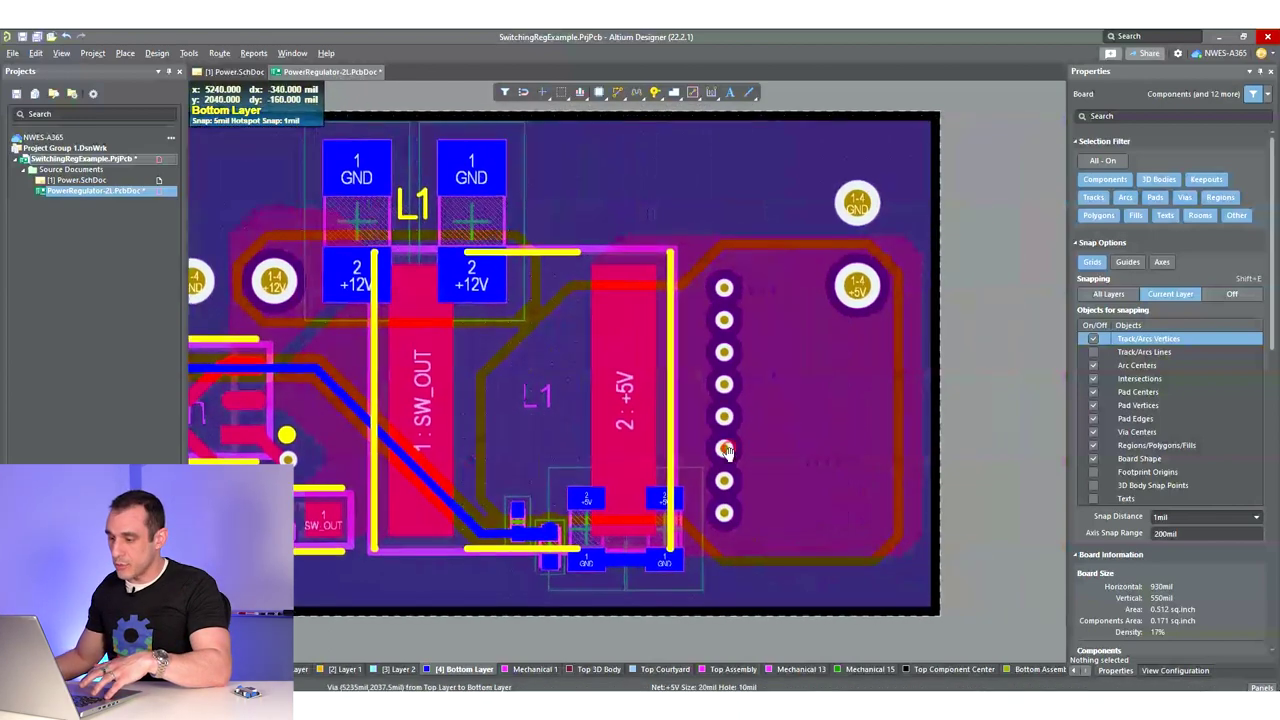
- Isolate the bottom layer and inspect its vias, output capacitor pads and the U1/C5 pour
key(shift+s)
right_drag(641, 540, 778, 433)
ctrl+scroll(838, 432, up, 1)
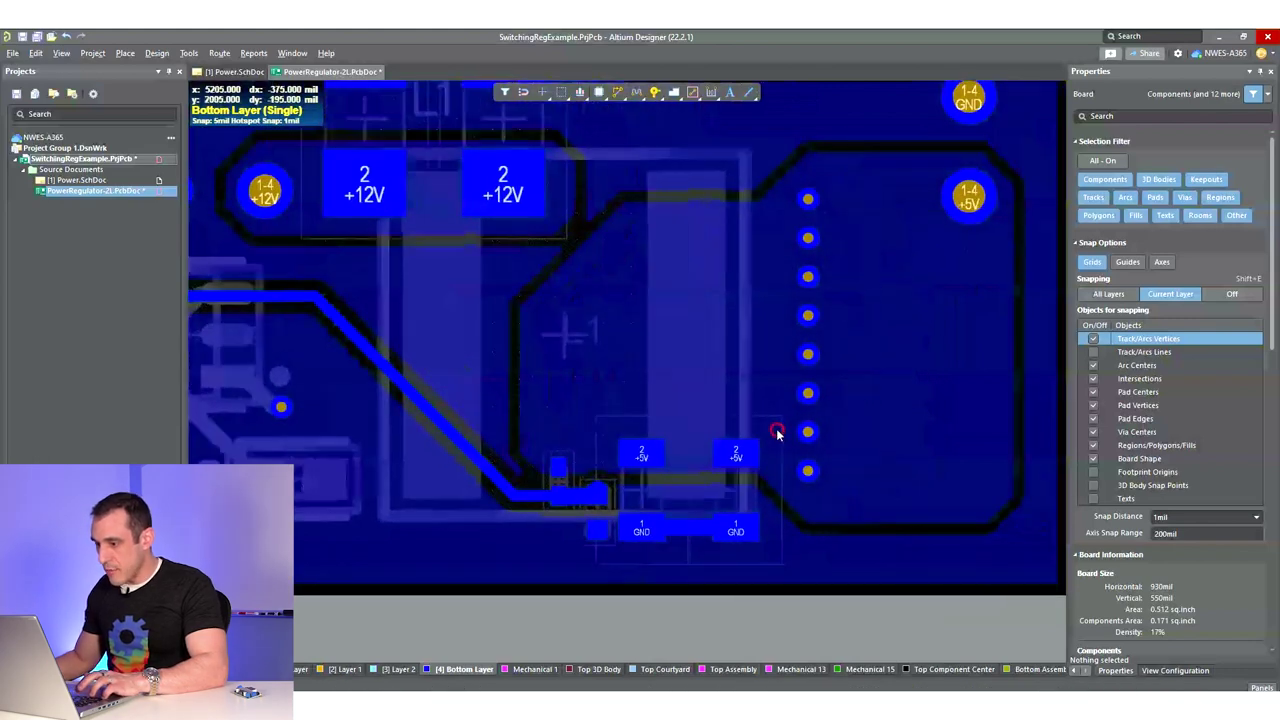
ctrl+scroll(820, 370, up, 1)
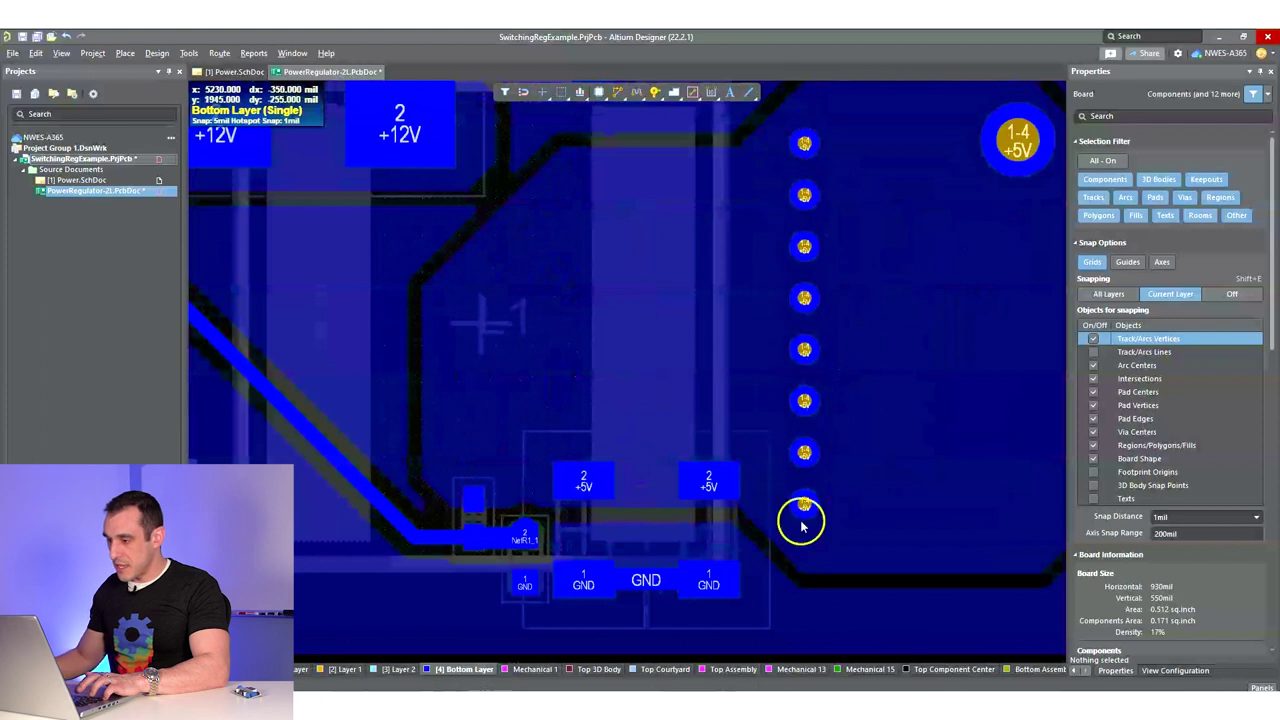
right_drag(735, 498, 831, 403)
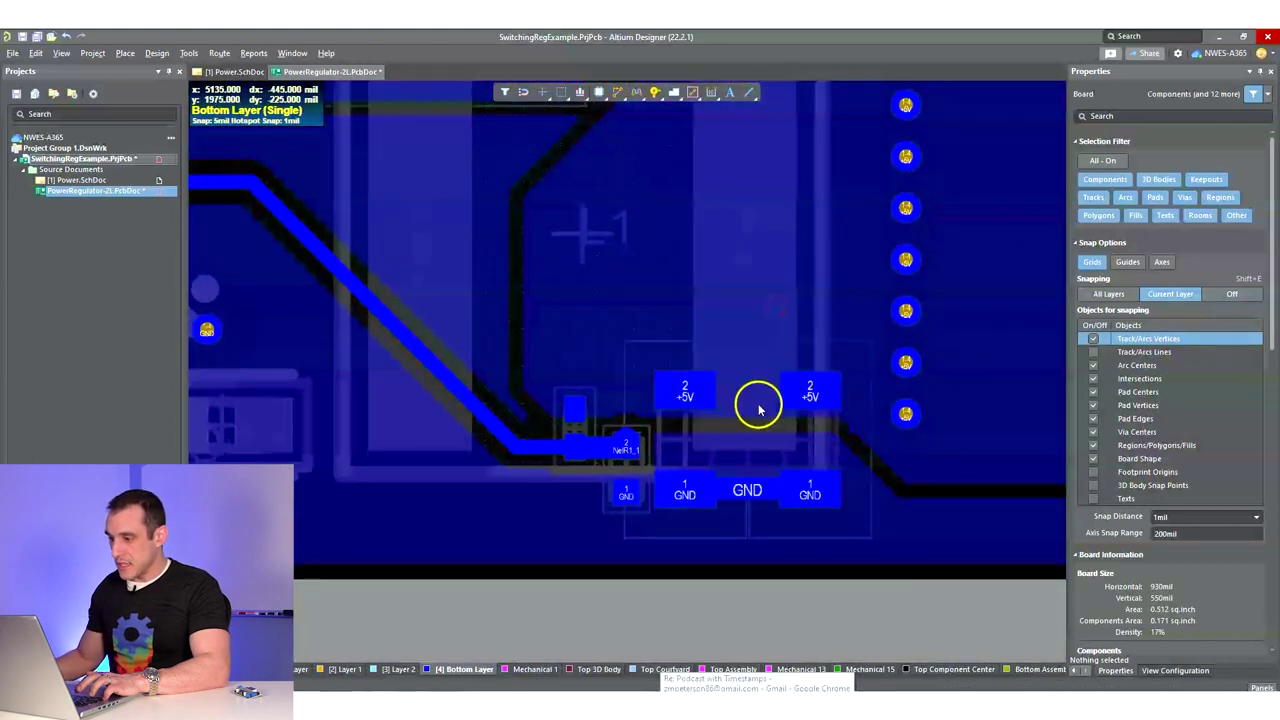
ctrl+scroll(711, 486, down, 3)
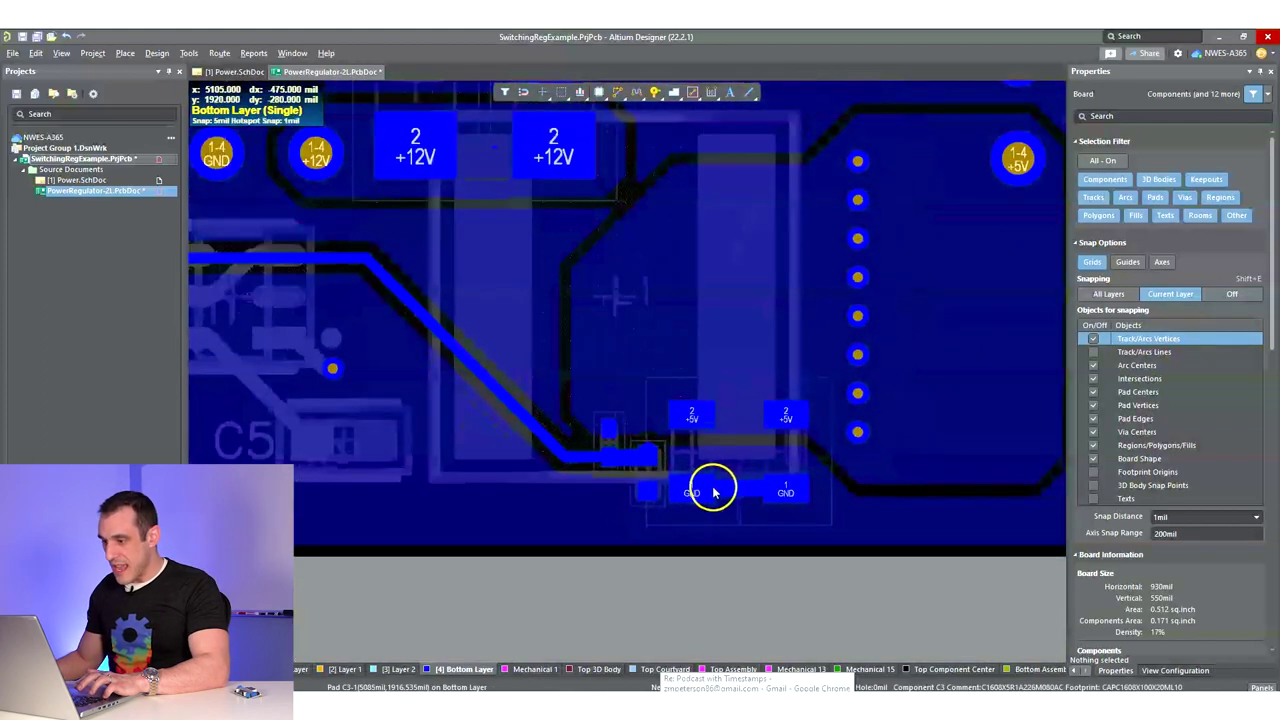
right_drag(537, 494, 806, 516)
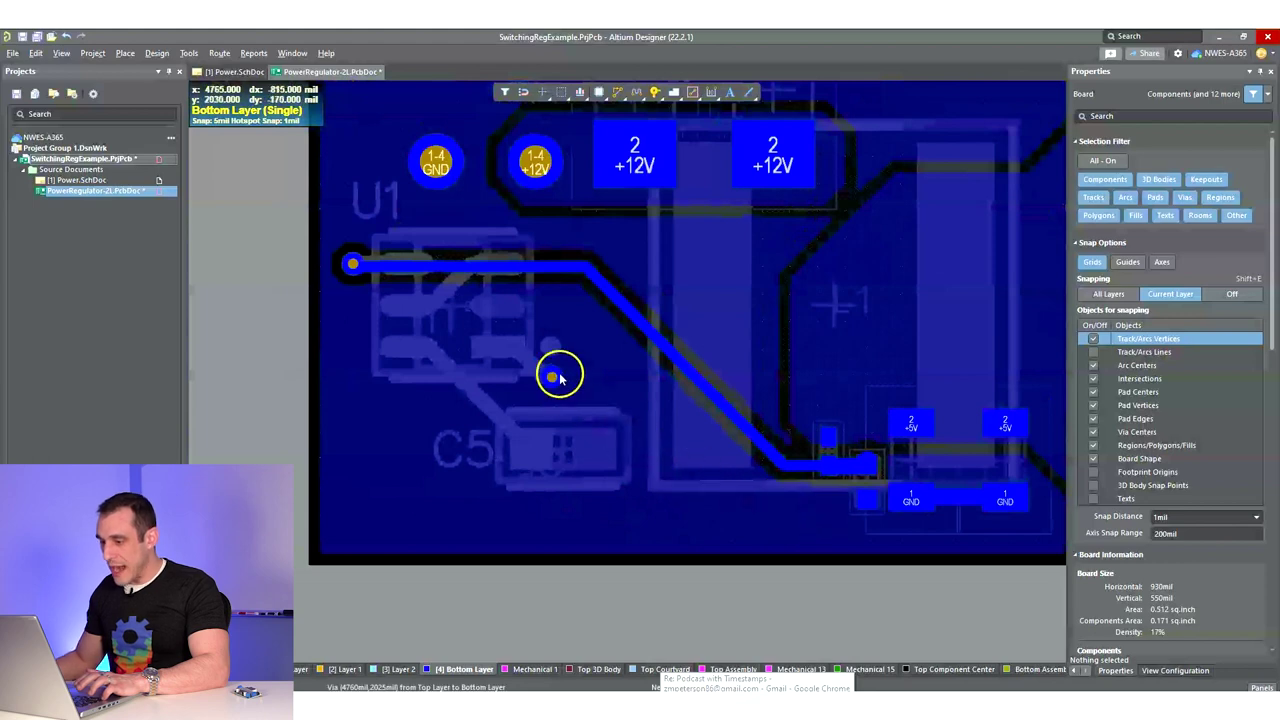
ctrl+scroll(553, 379, down, 3)
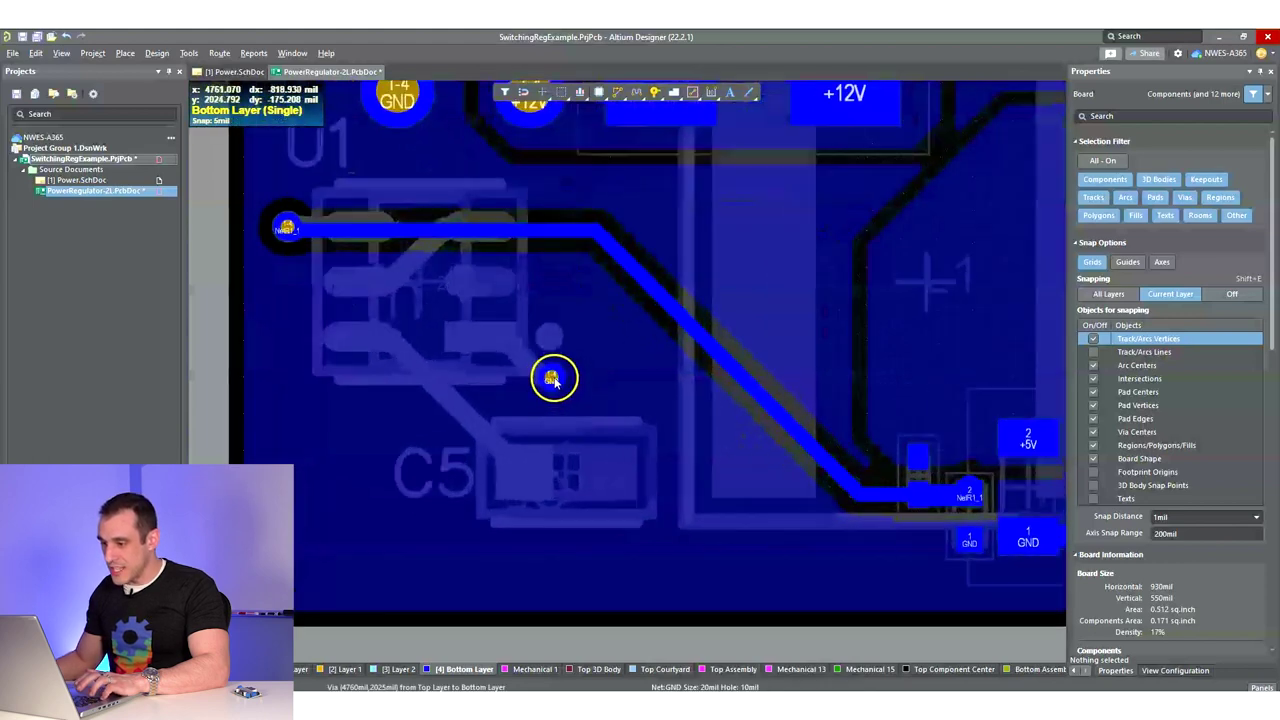
right_drag(548, 402, 504, 408)
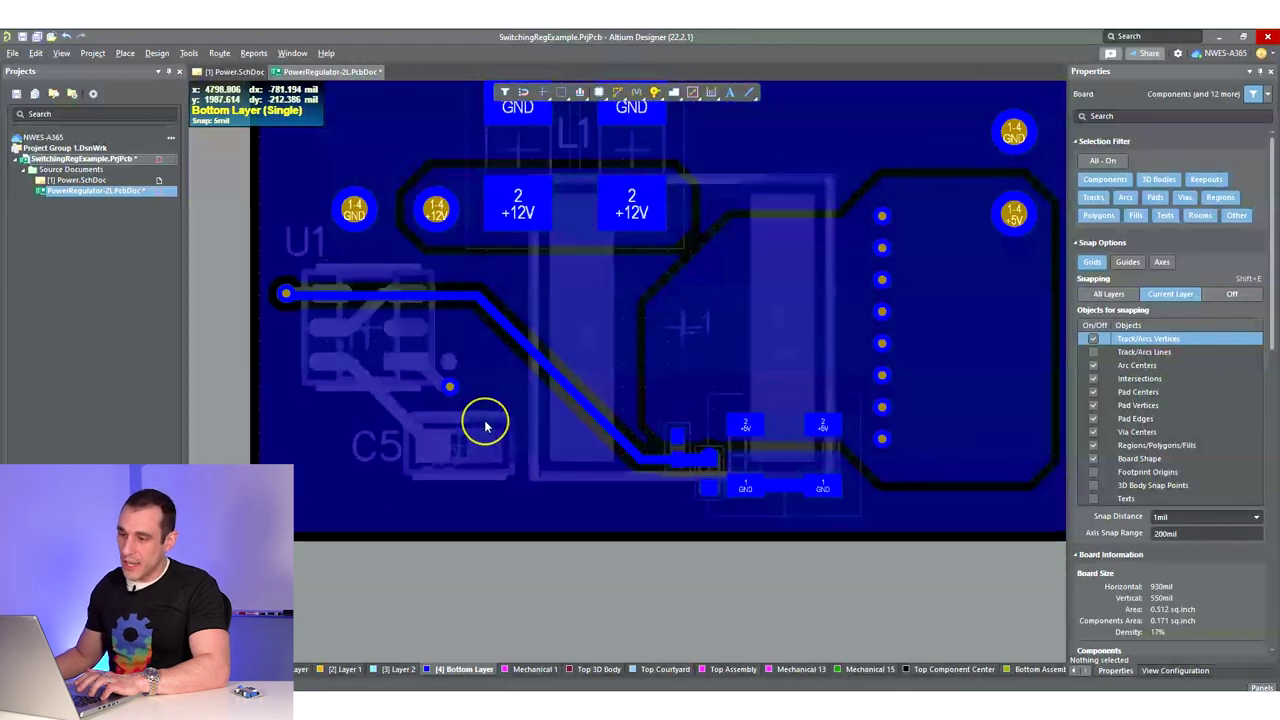
right_drag(486, 386, 465, 405)
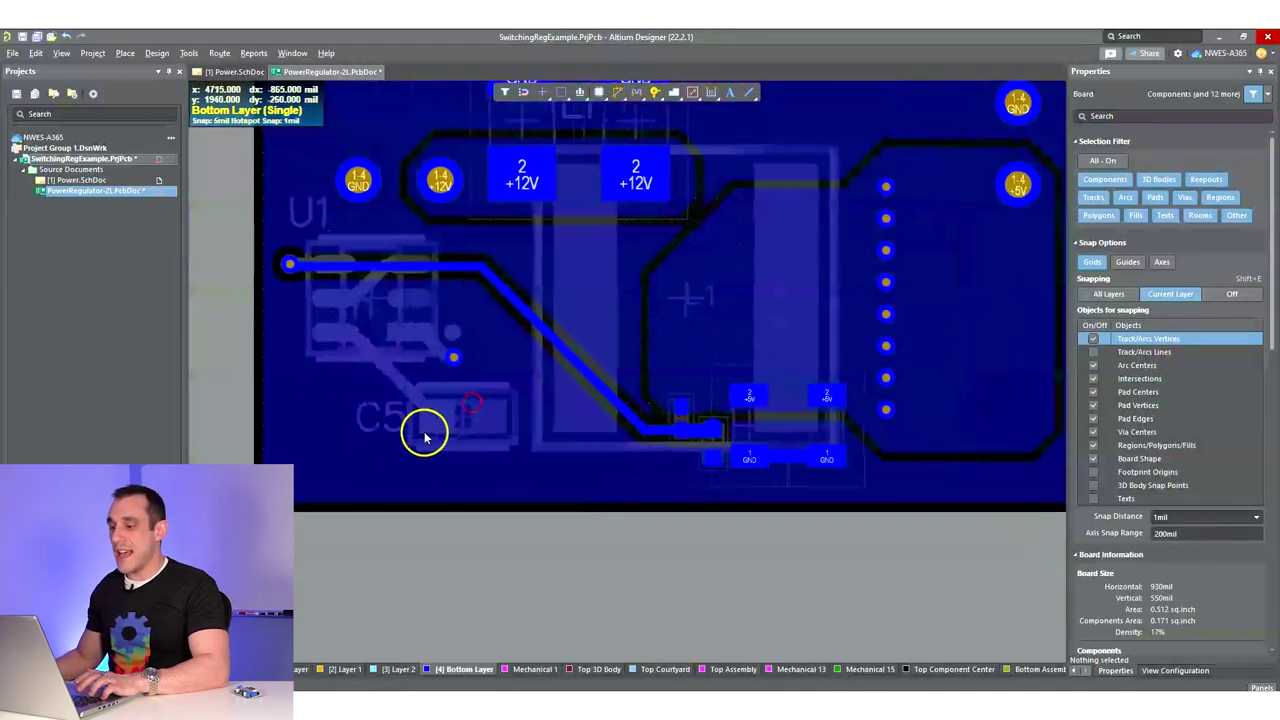
click(874, 497)
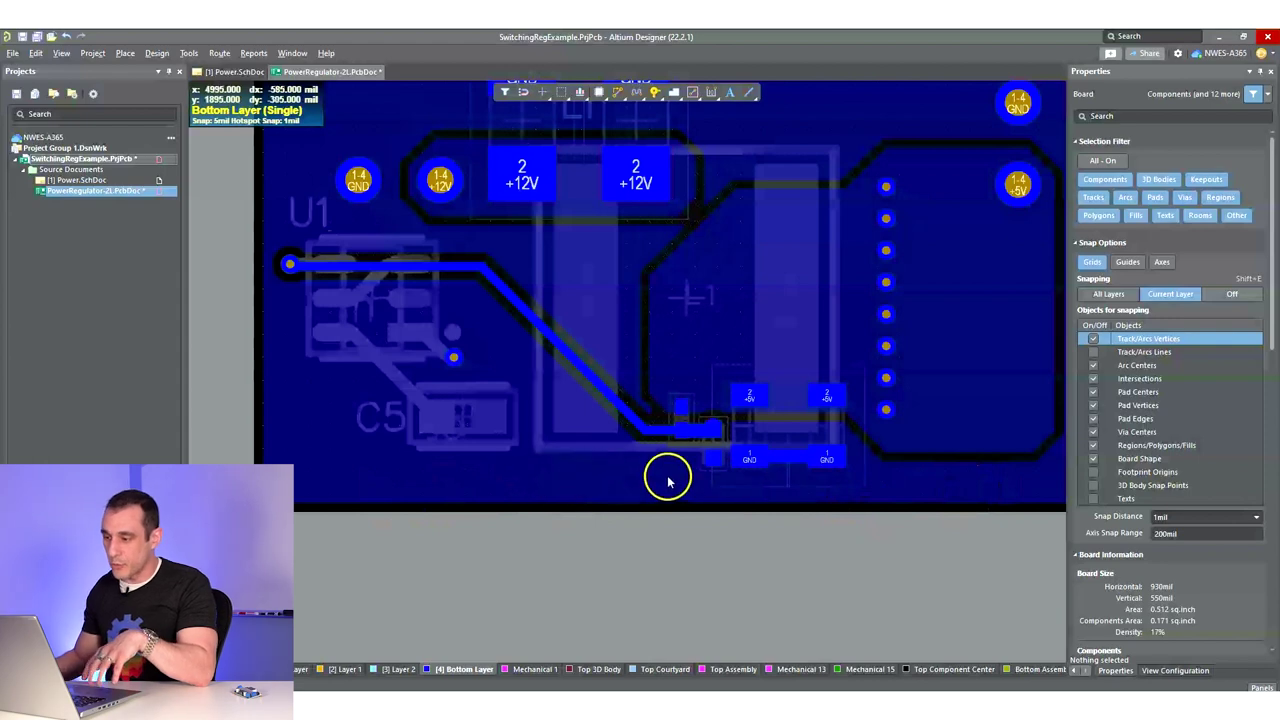
scroll(645, 420, up, 3)
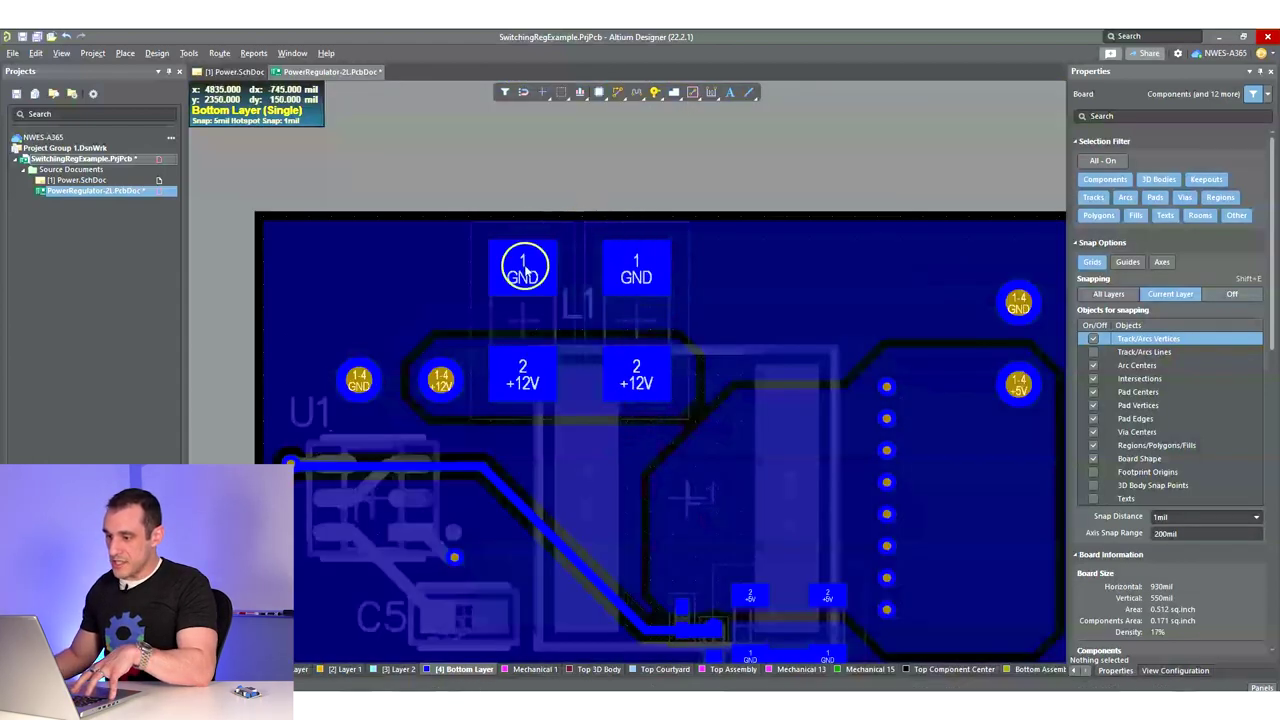
- Centre on the +12V input pads and select the bottom-layer NetR1_1 track
click(589, 367)
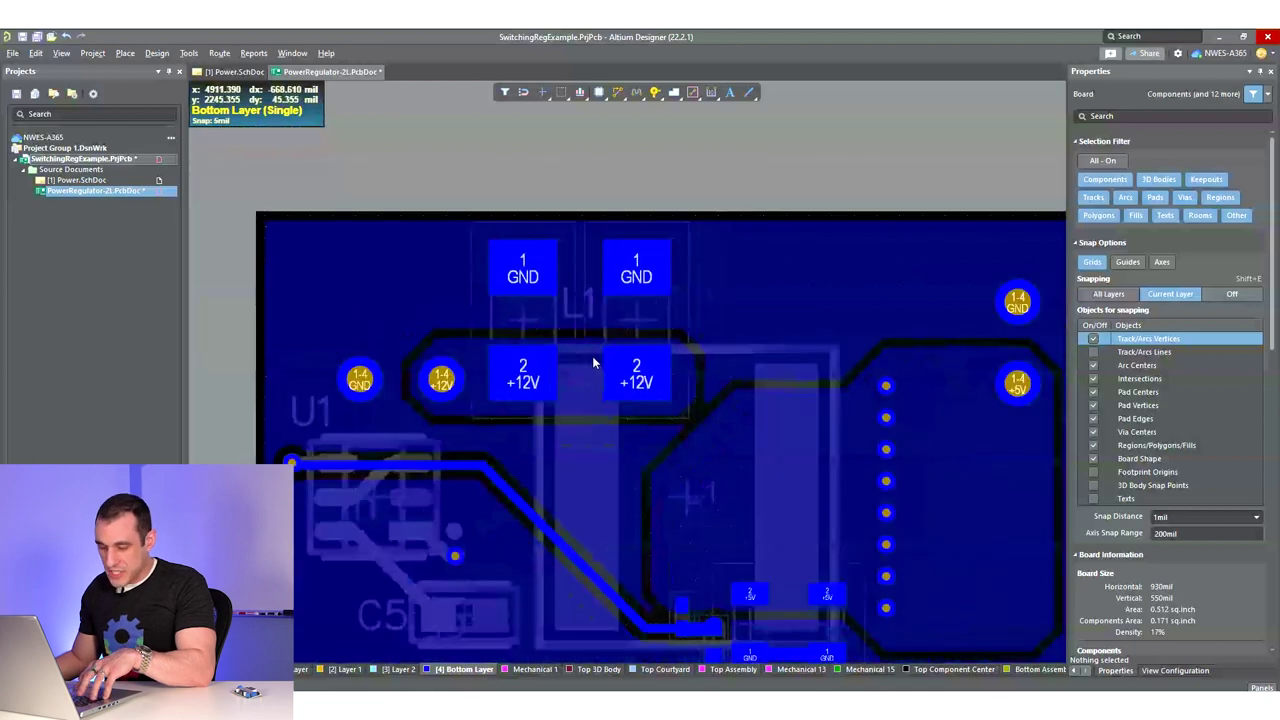
right_drag(593, 356, 688, 365)
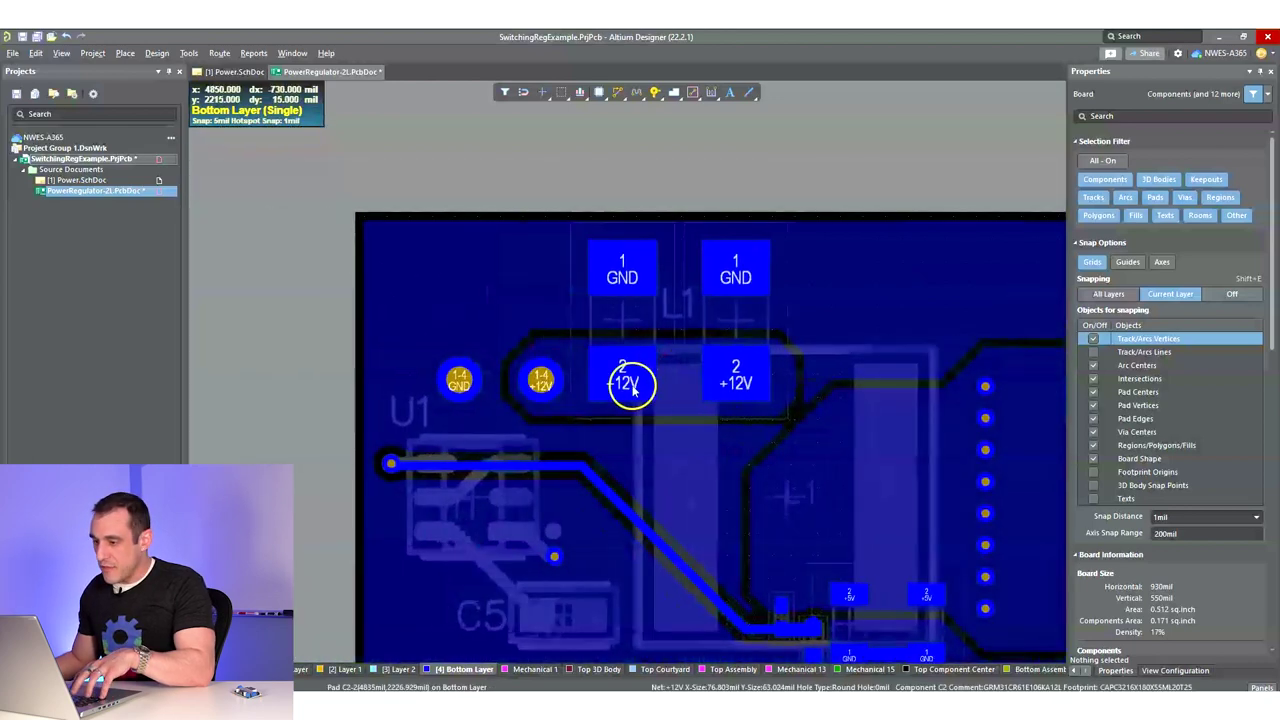
ctrl+scroll(631, 387, up, 1)
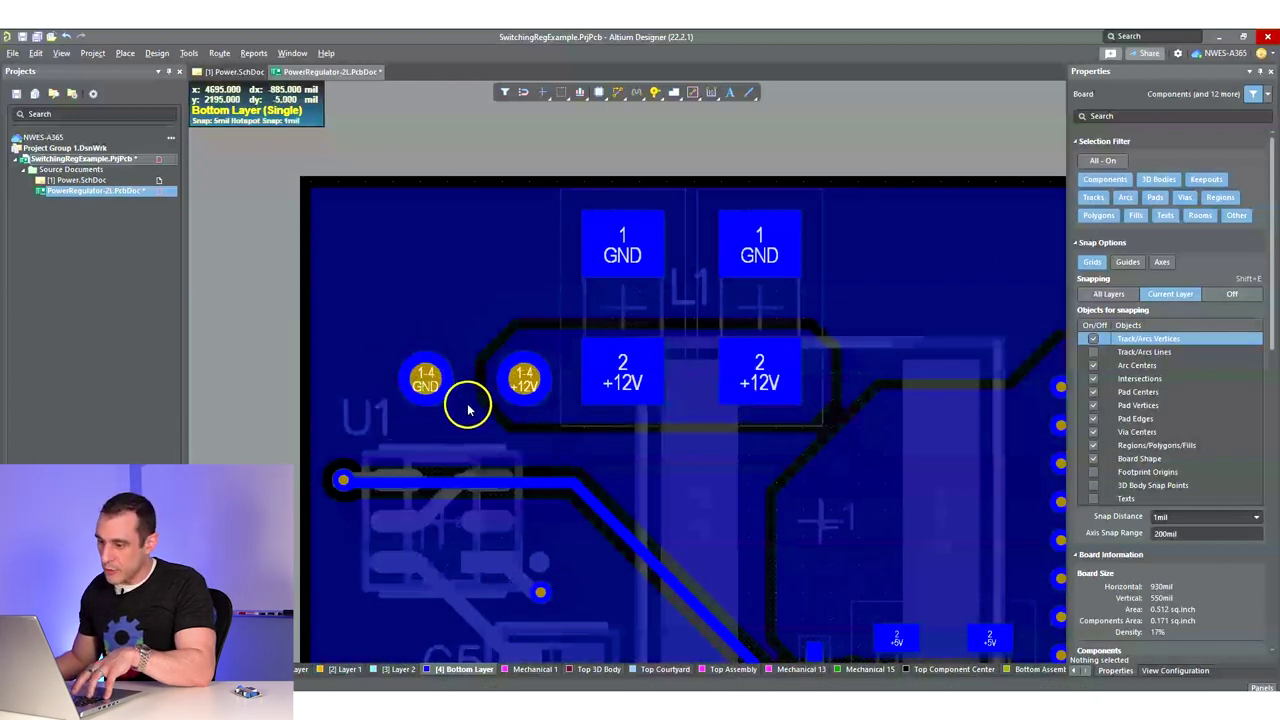
scroll(468, 408, down, 3)
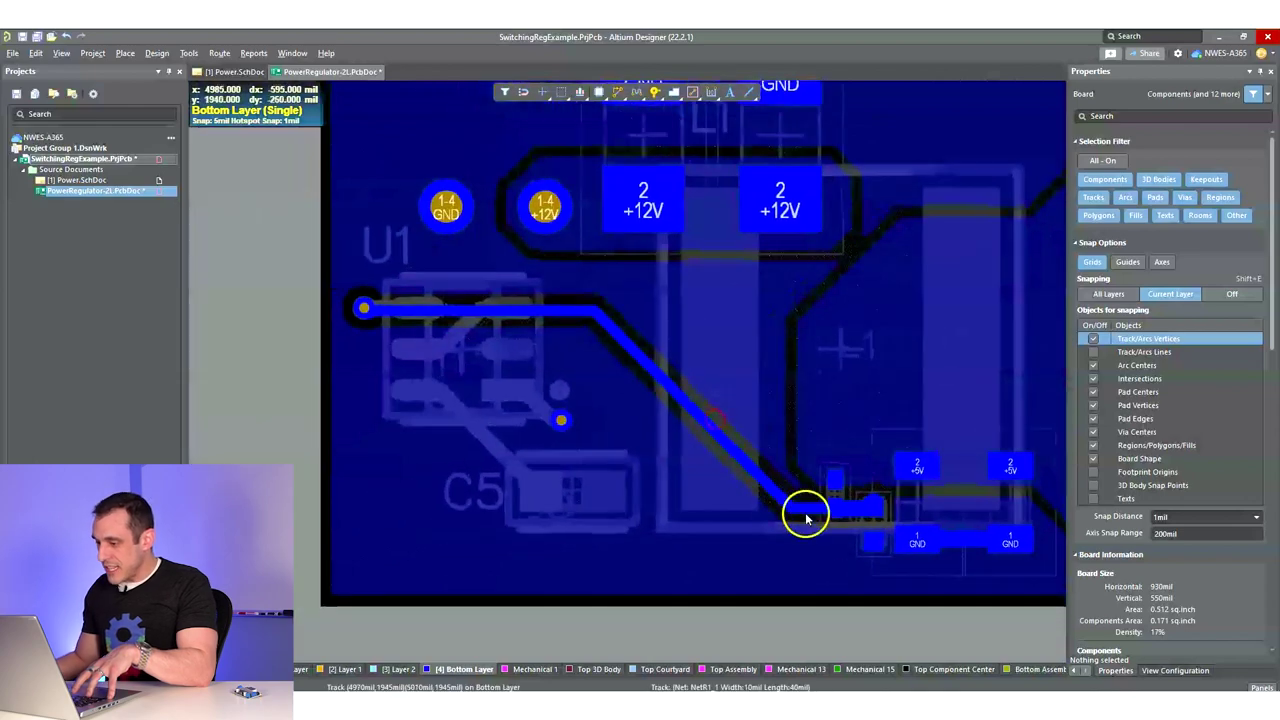
click(808, 514)
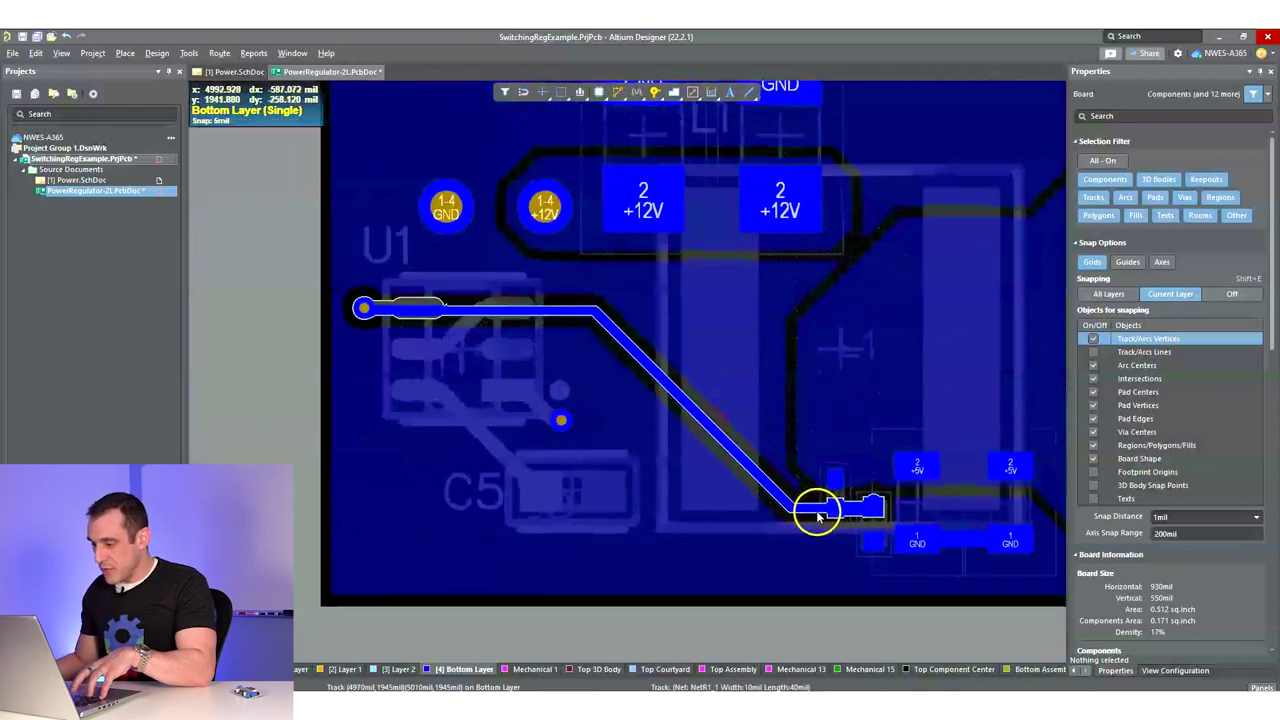
ctrl+scroll(810, 514, up, 4)
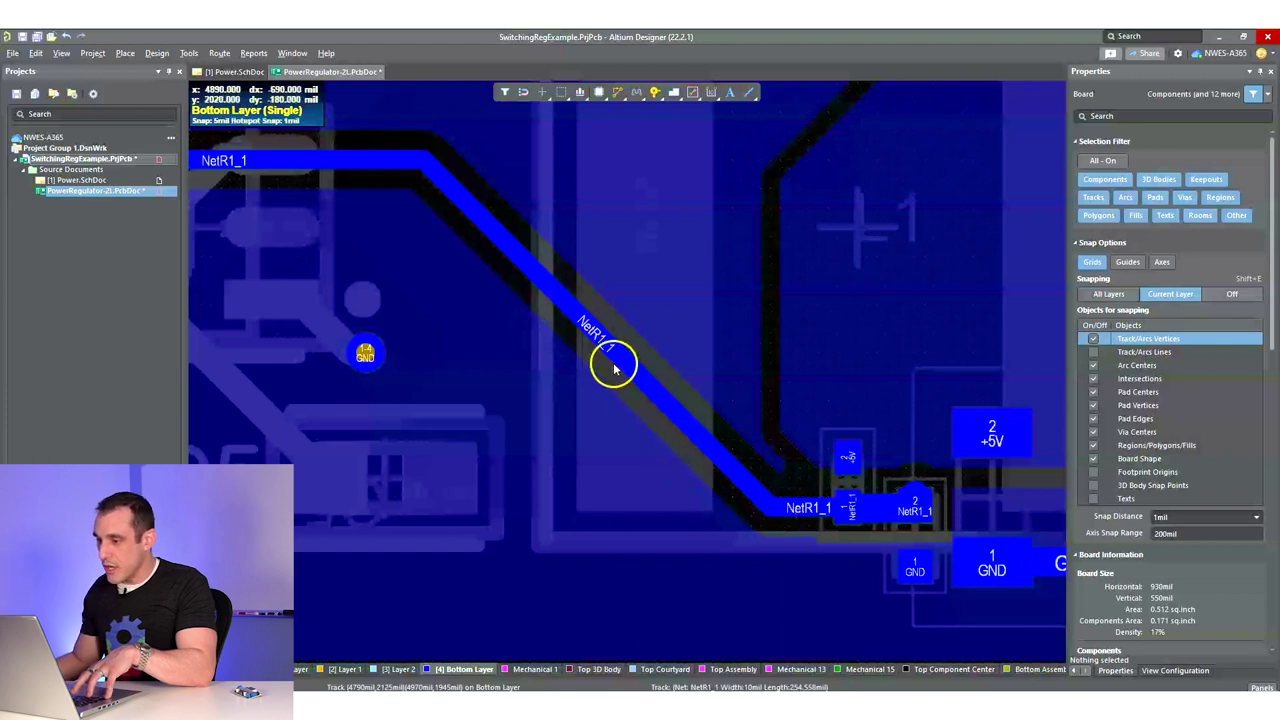
ctrl+scroll(700, 443, down, 1)
ctrl+scroll(574, 374, down, 2)
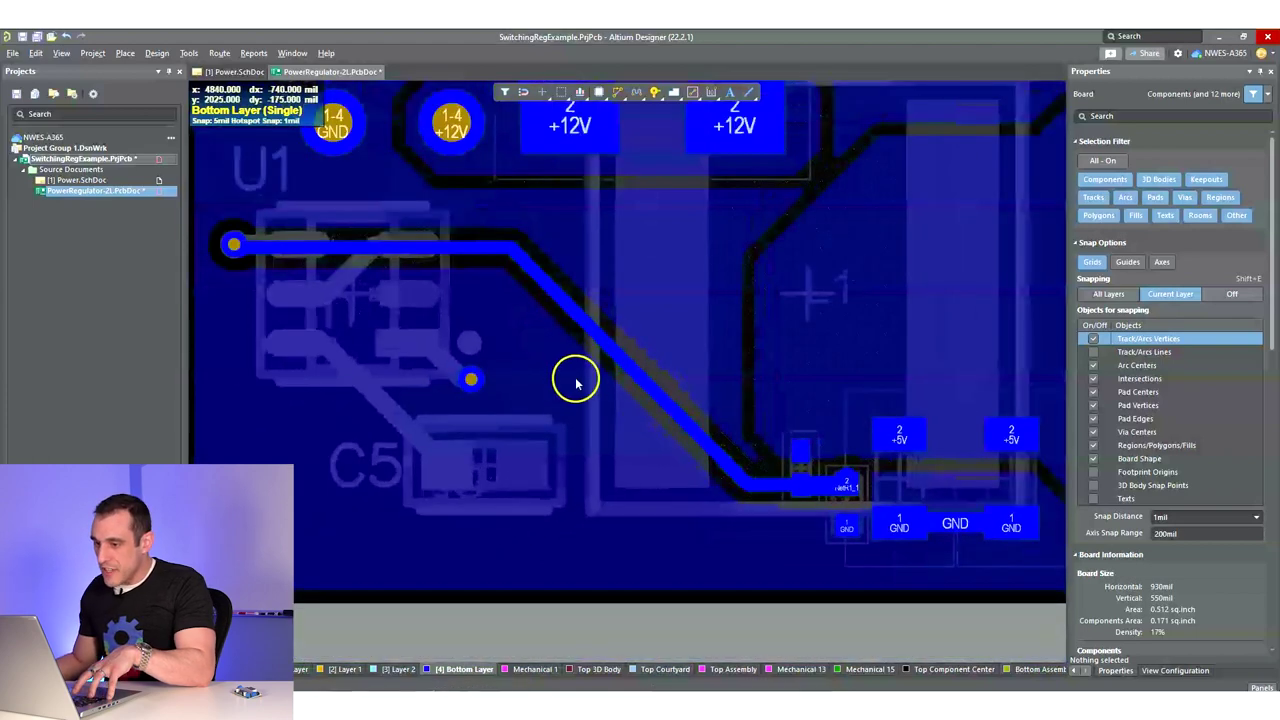
- Review the U1 and C5 area, then show the Top Layer on its own
right_drag(574, 374, 706, 460)
ctrl+scroll(706, 460, up, 1)
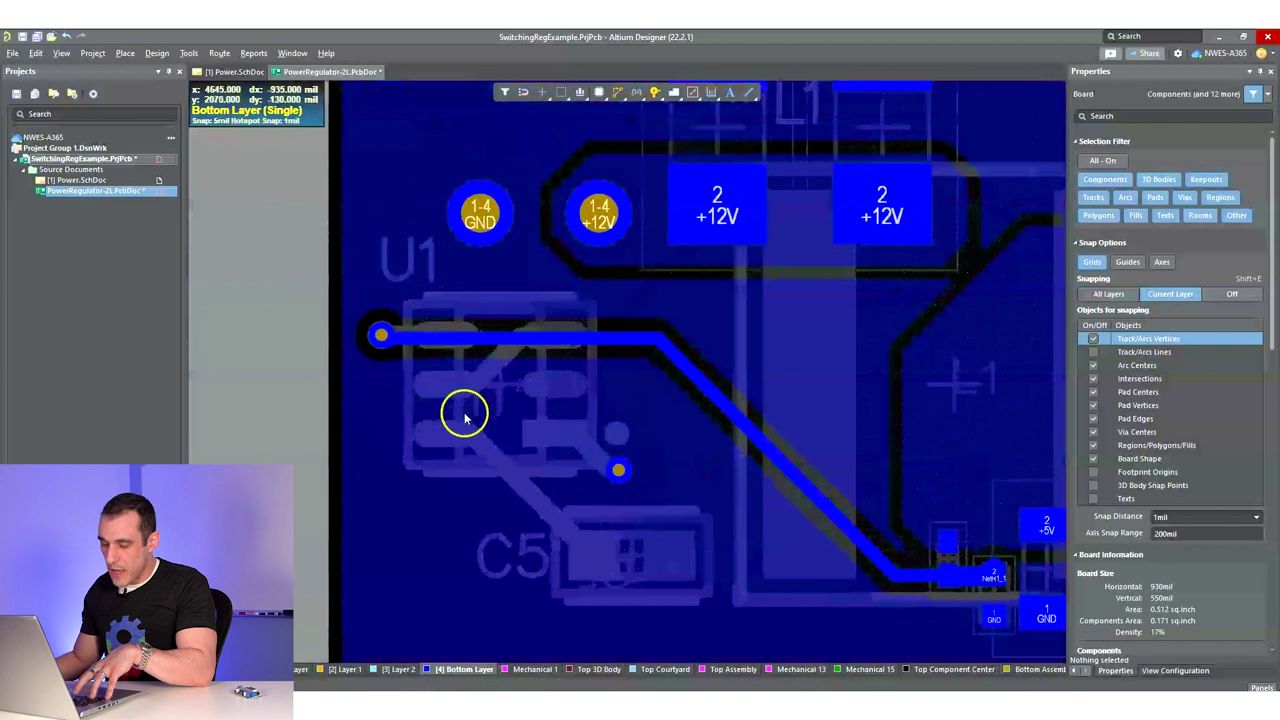
scroll(631, 420, right, 5)
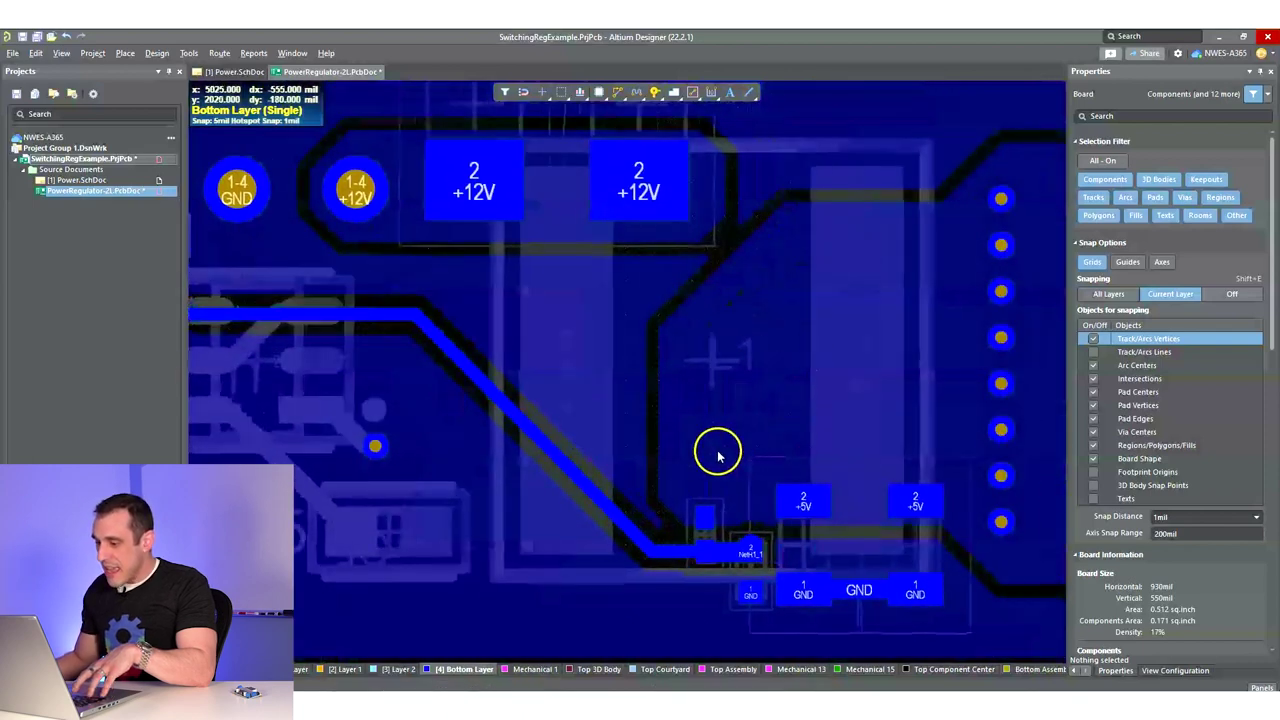
scroll(717, 451, left, 7)
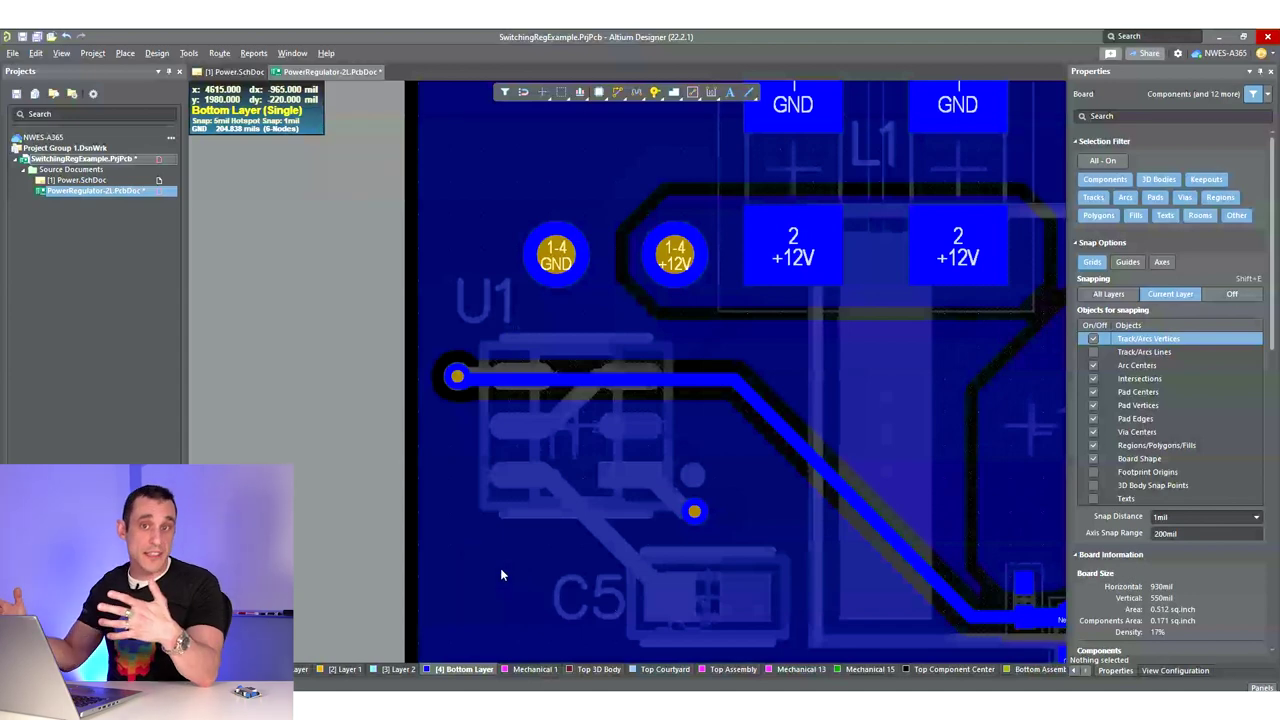
right_drag(686, 477, 777, 485)
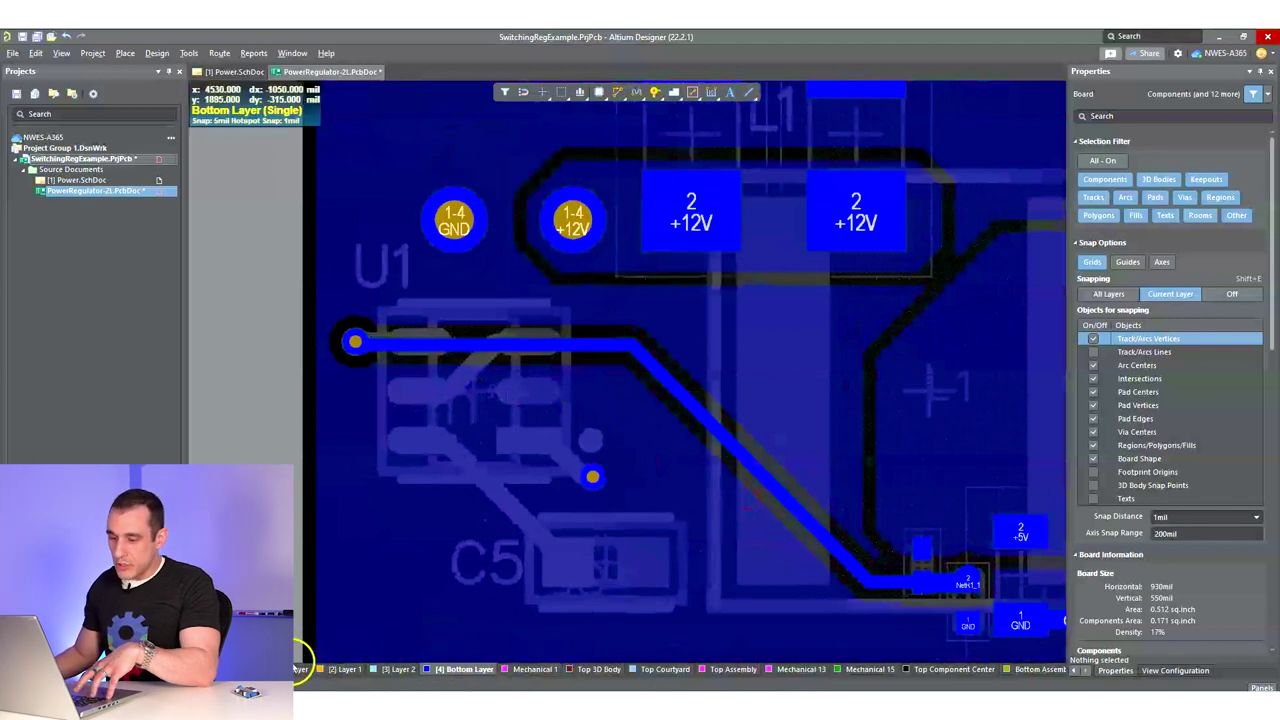
click(298, 670)
right_drag(686, 434, 530, 540)
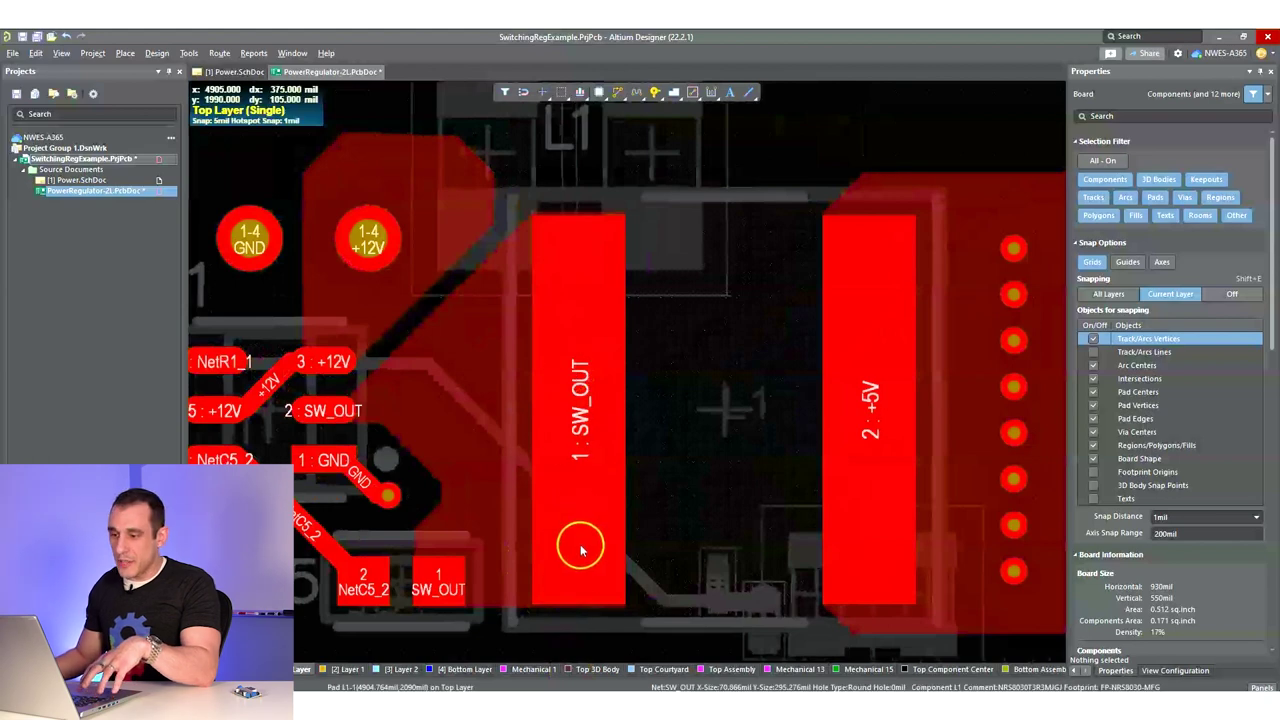
- Pan across U1, C5 and the SW_OUT pad on the top layer, then return to Bottom Layer view
right_drag(583, 541, 710, 524)
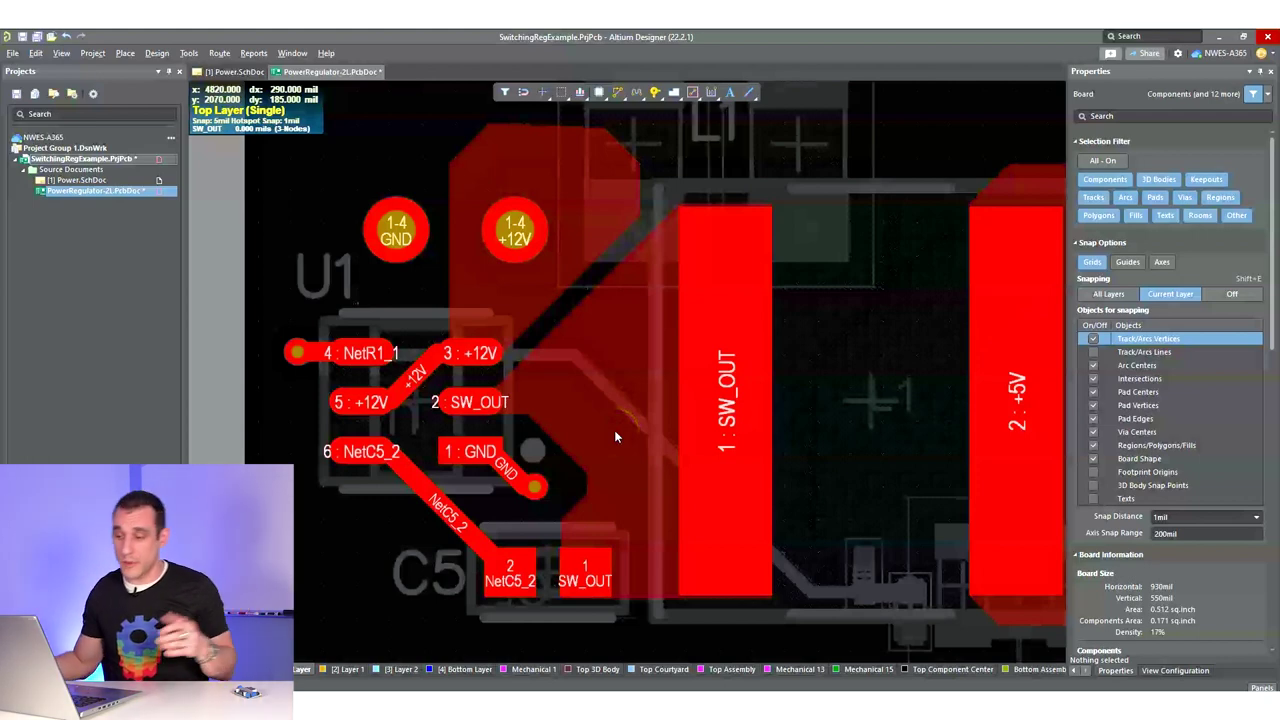
click(455, 670)
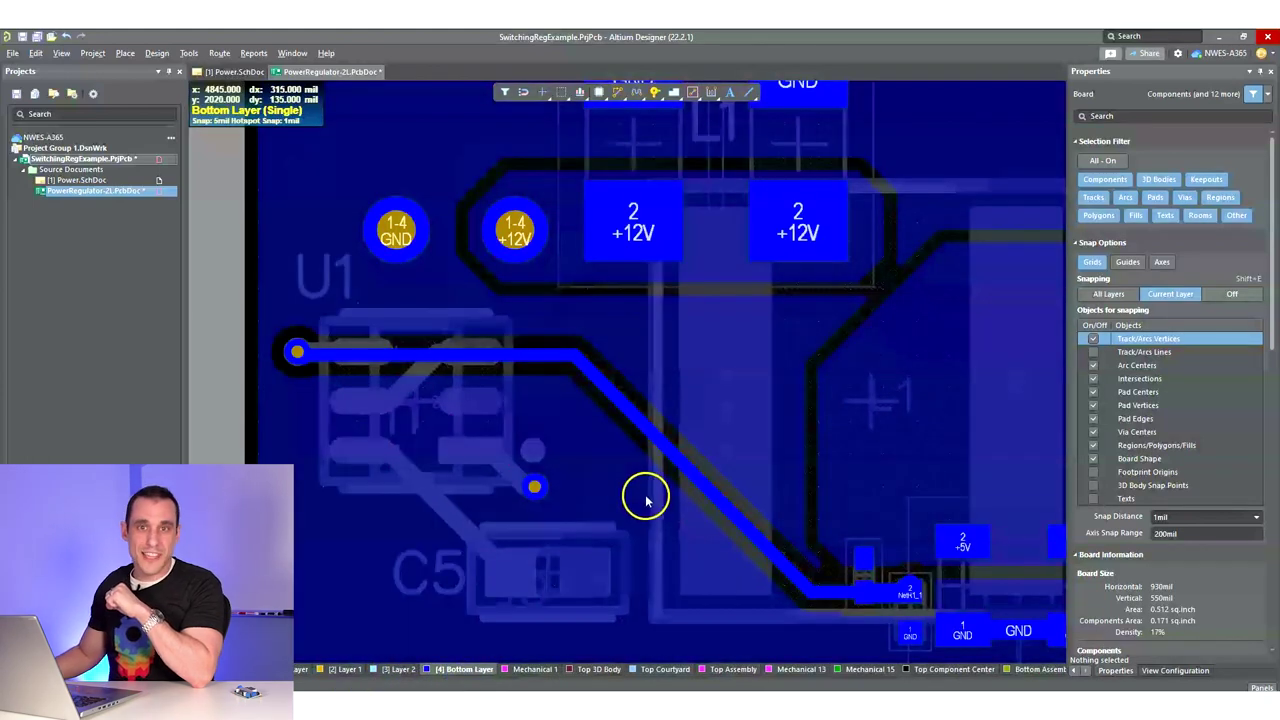
- Inspect the bottom-layer NetR1_1 routing, the +5V via column and the +12V pads
right_drag(826, 466, 790, 480)
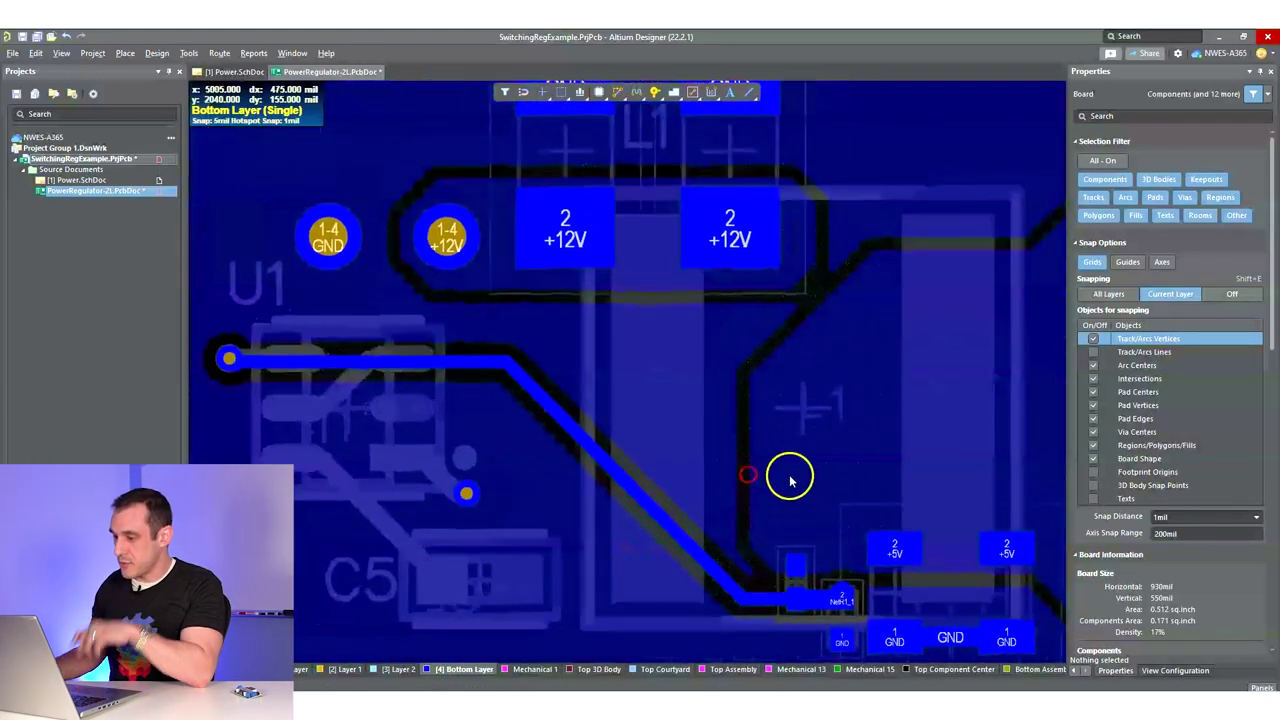
ctrl+scroll(788, 480, down, 2)
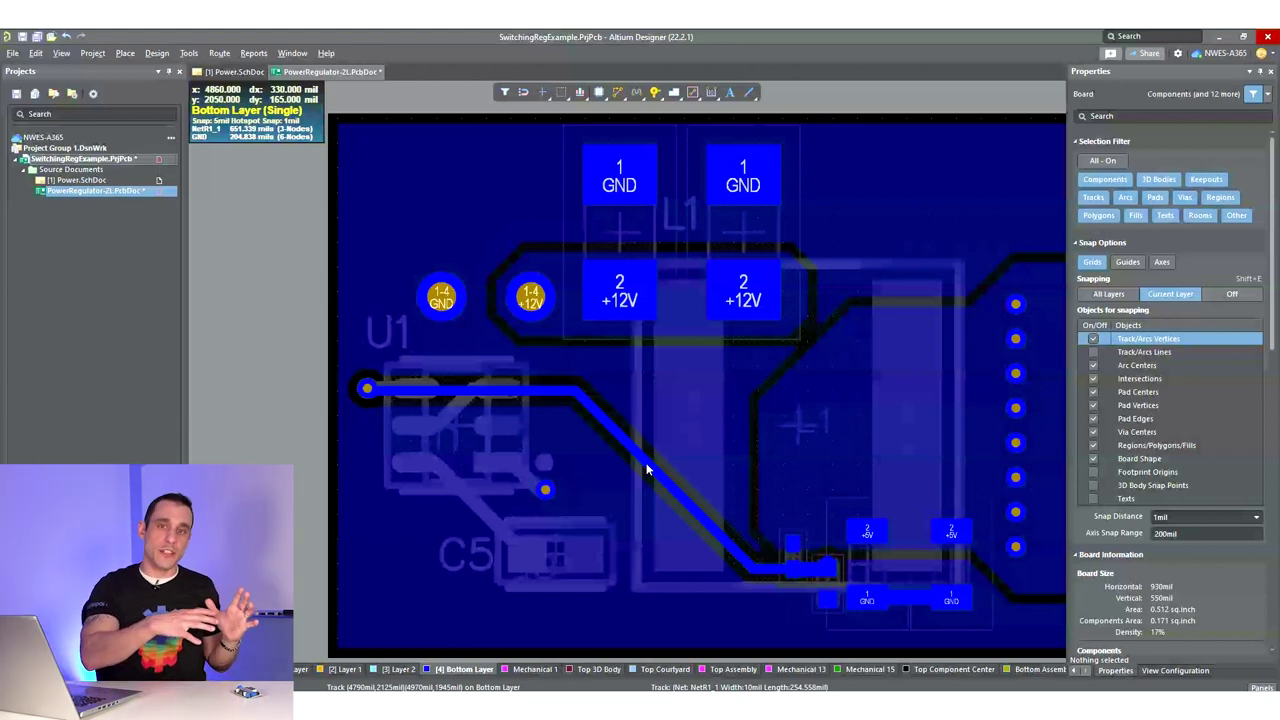
scroll(646, 470, right, 5)
scroll(689, 437, left, 3)
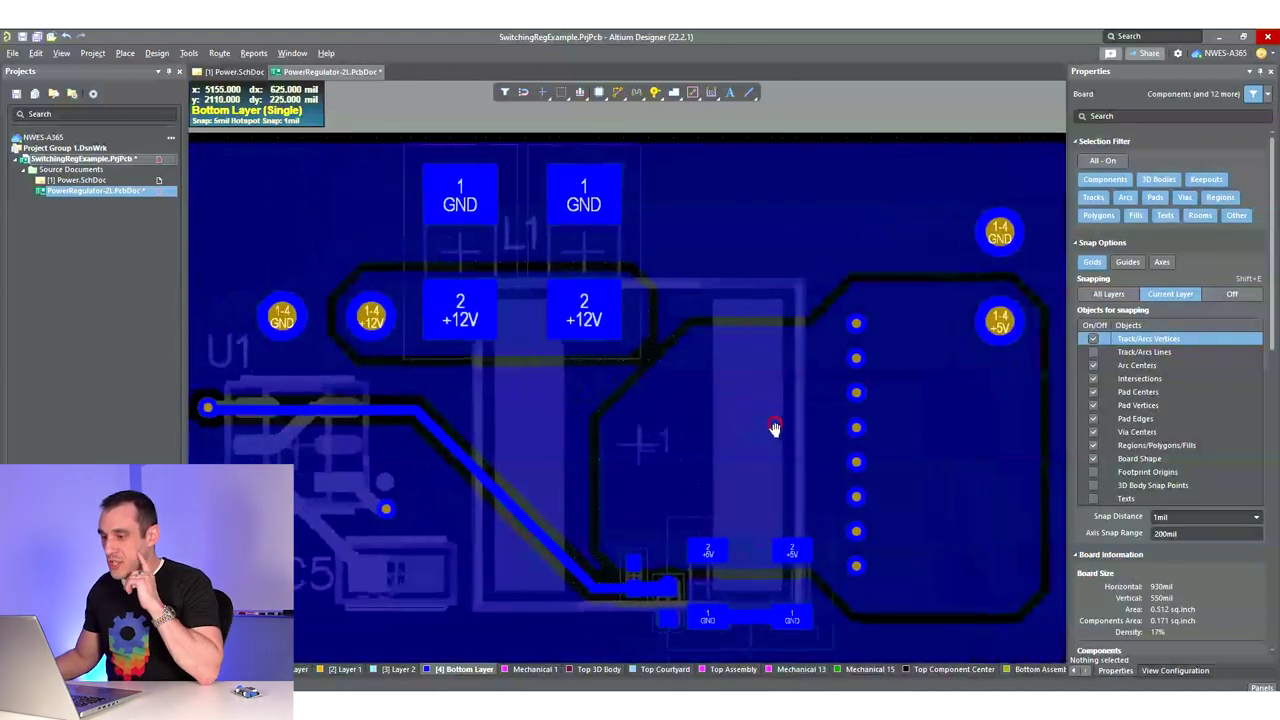
right_drag(782, 458, 773, 411)
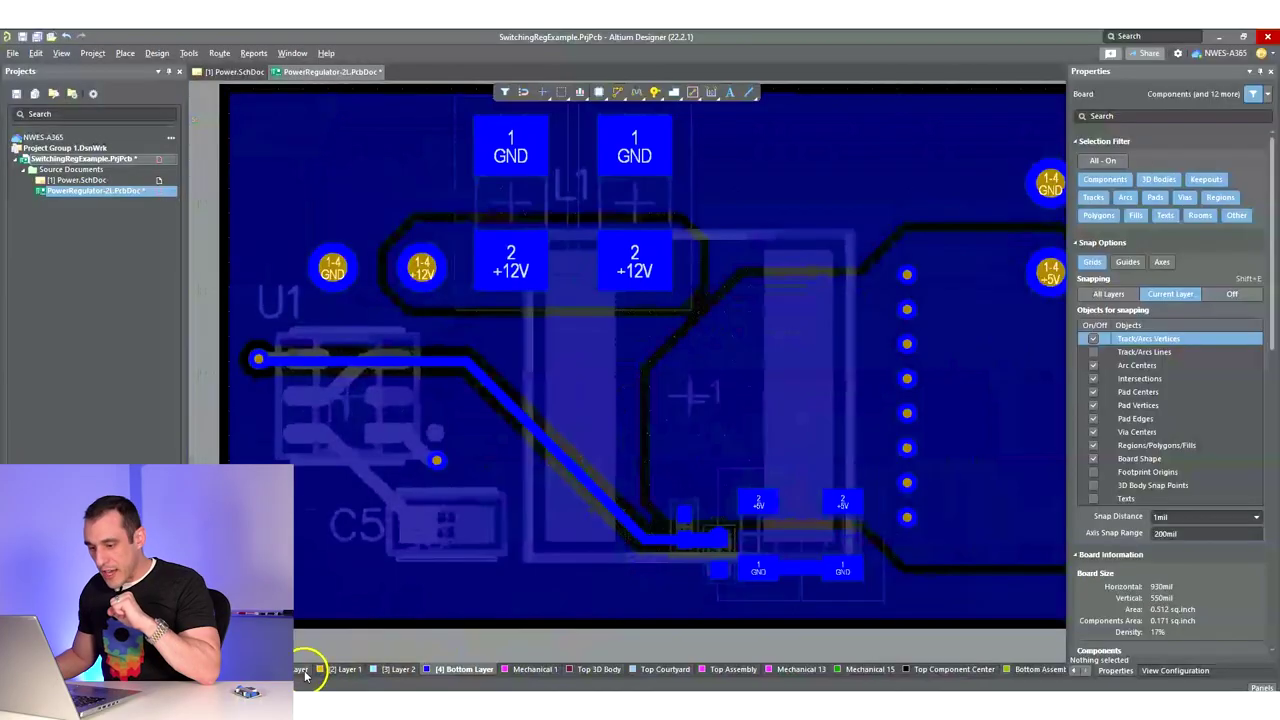
right_drag(763, 580, 509, 572)
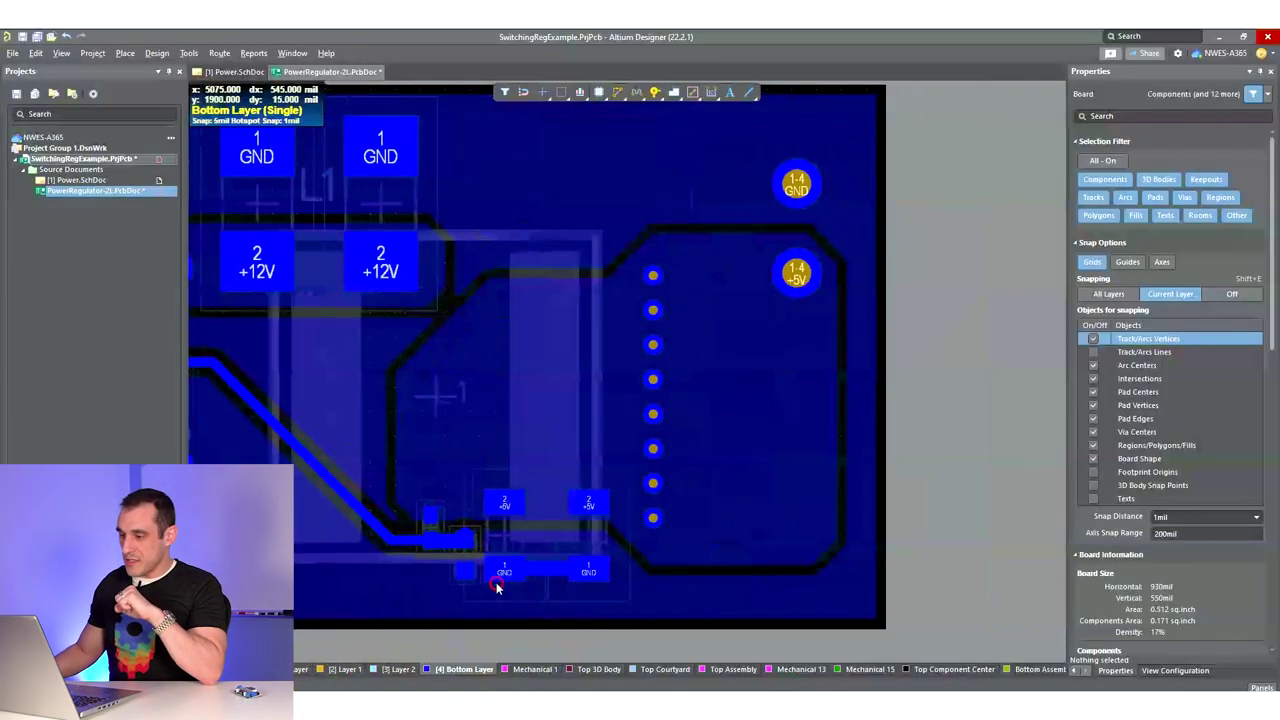
ctrl+scroll(660, 540, up, 5)
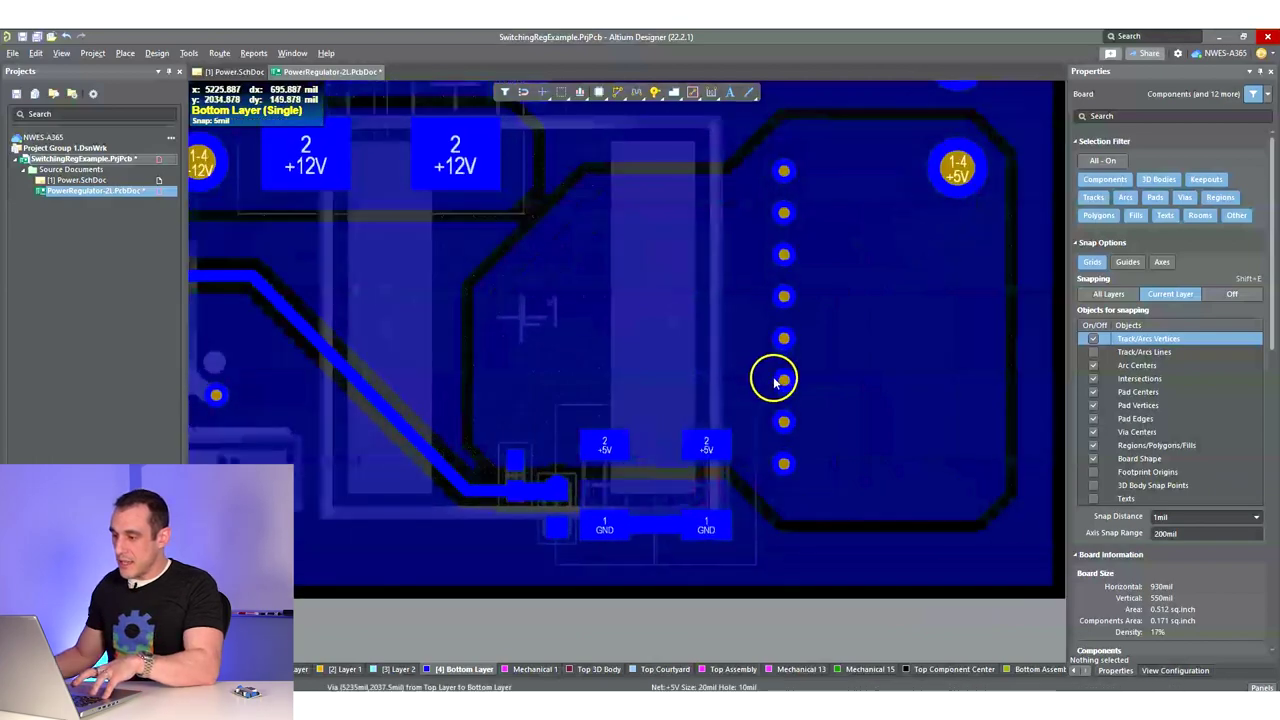
ctrl+scroll(414, 580, down, 4)
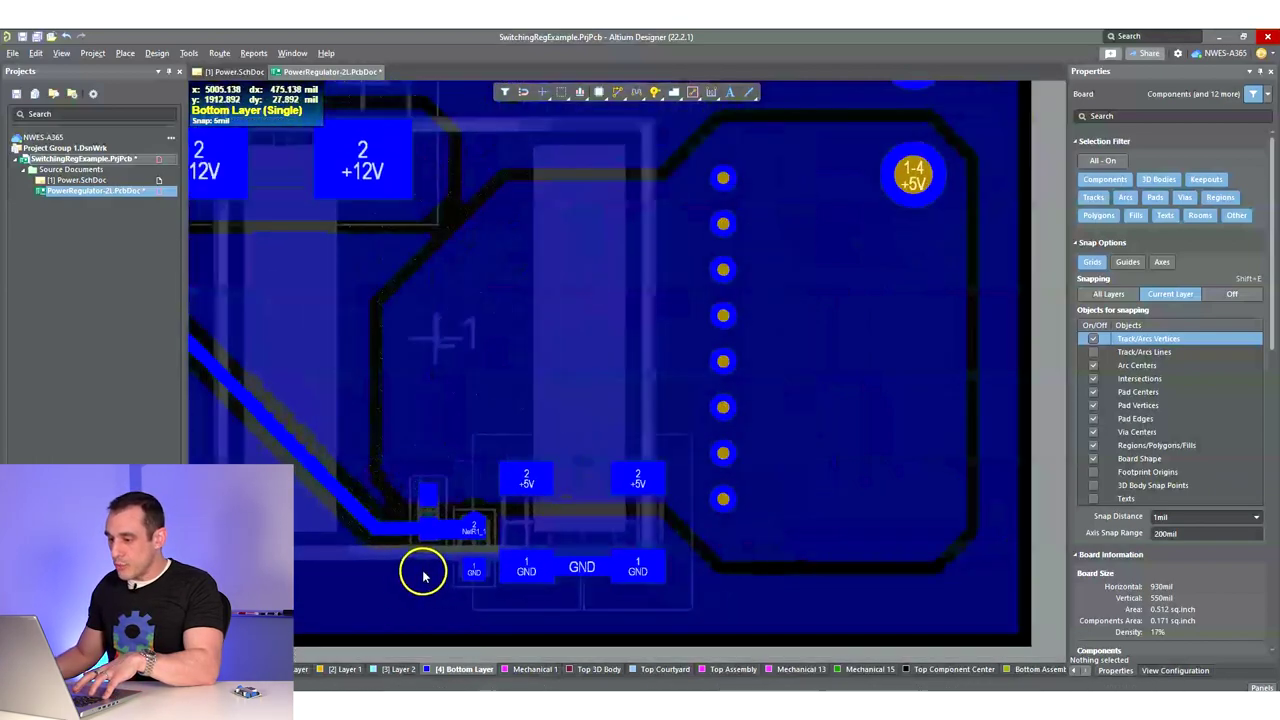
ctrl+scroll(405, 575, down, 1)
right_drag(405, 575, 497, 543)
ctrl+scroll(497, 543, up, 2)
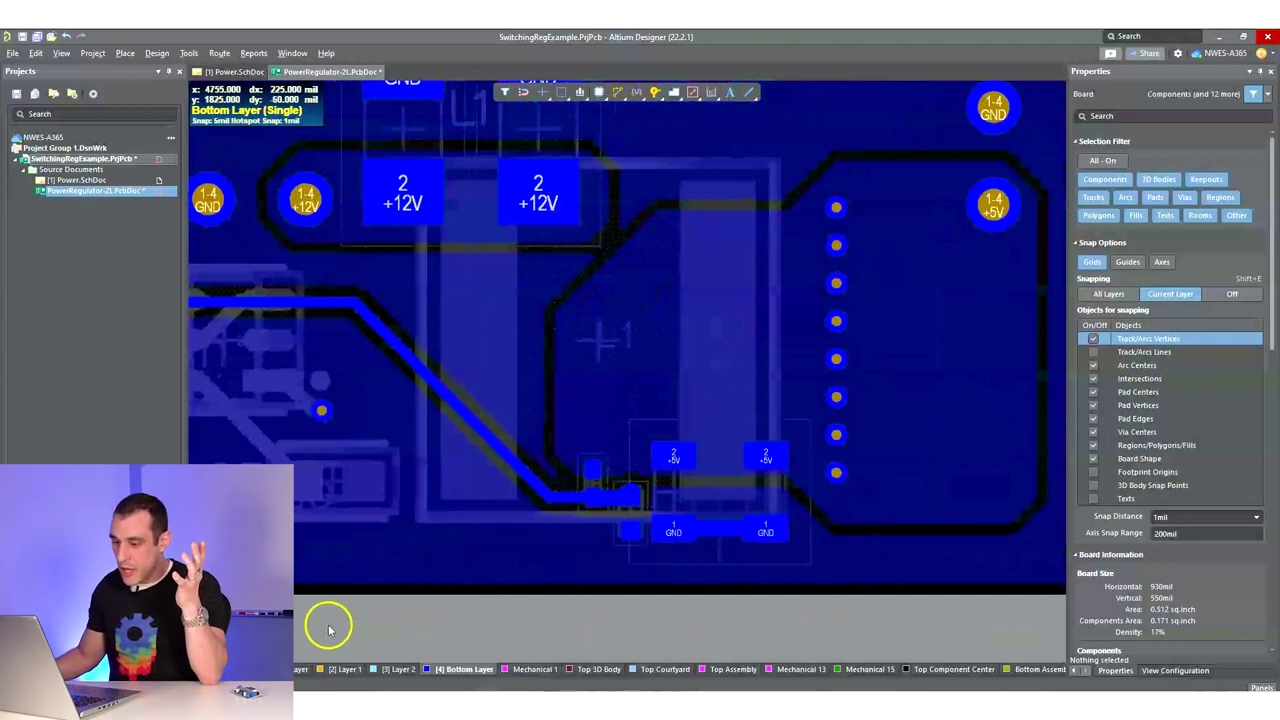
- Switch to the Top Layer view centred on U1 and the SW_OUT and +5V pads
click(300, 669)
right_drag(434, 571, 463, 548)
ctrl+scroll(529, 523, down, 1)
right_drag(603, 551, 515, 555)
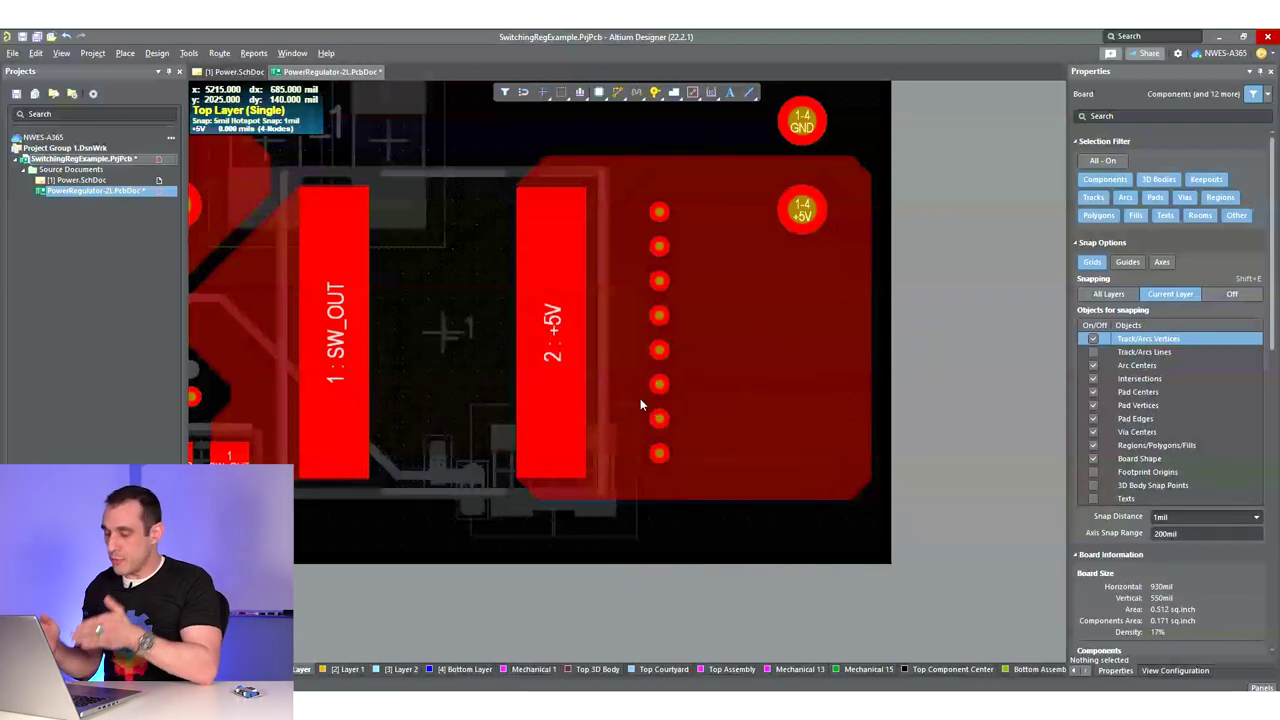
click(613, 397)
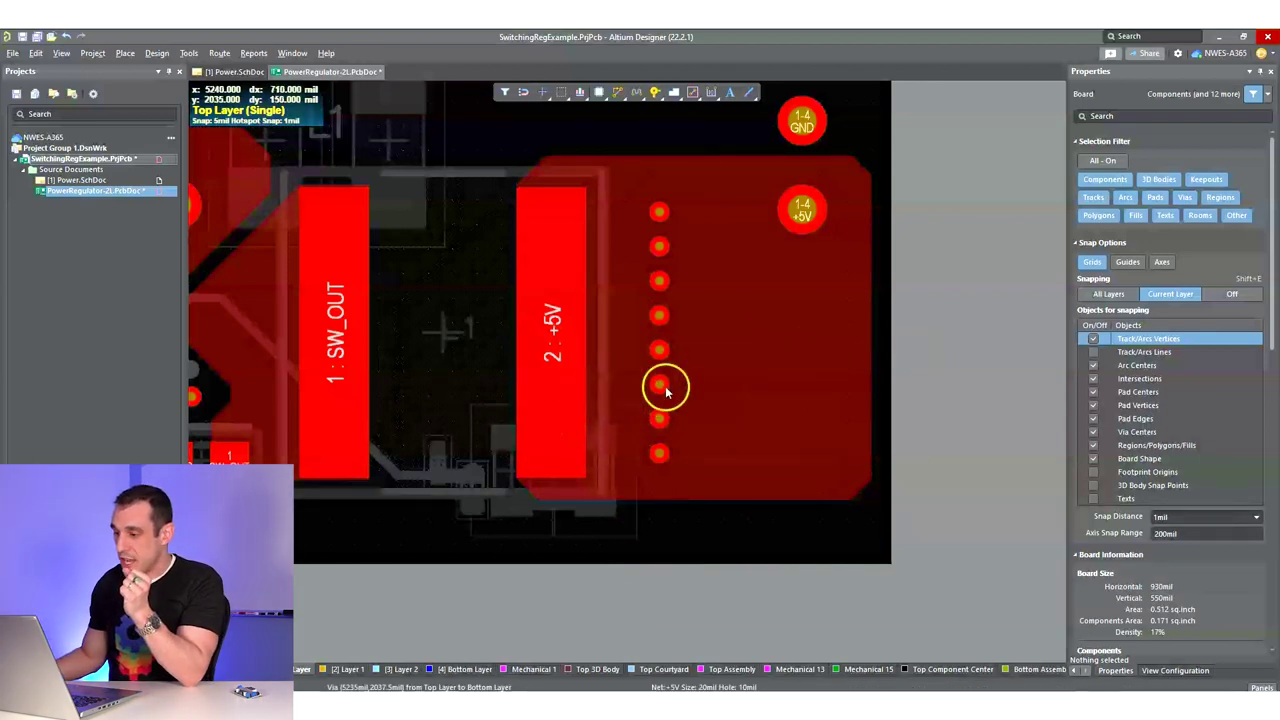
ctrl+scroll(662, 383, up, 3)
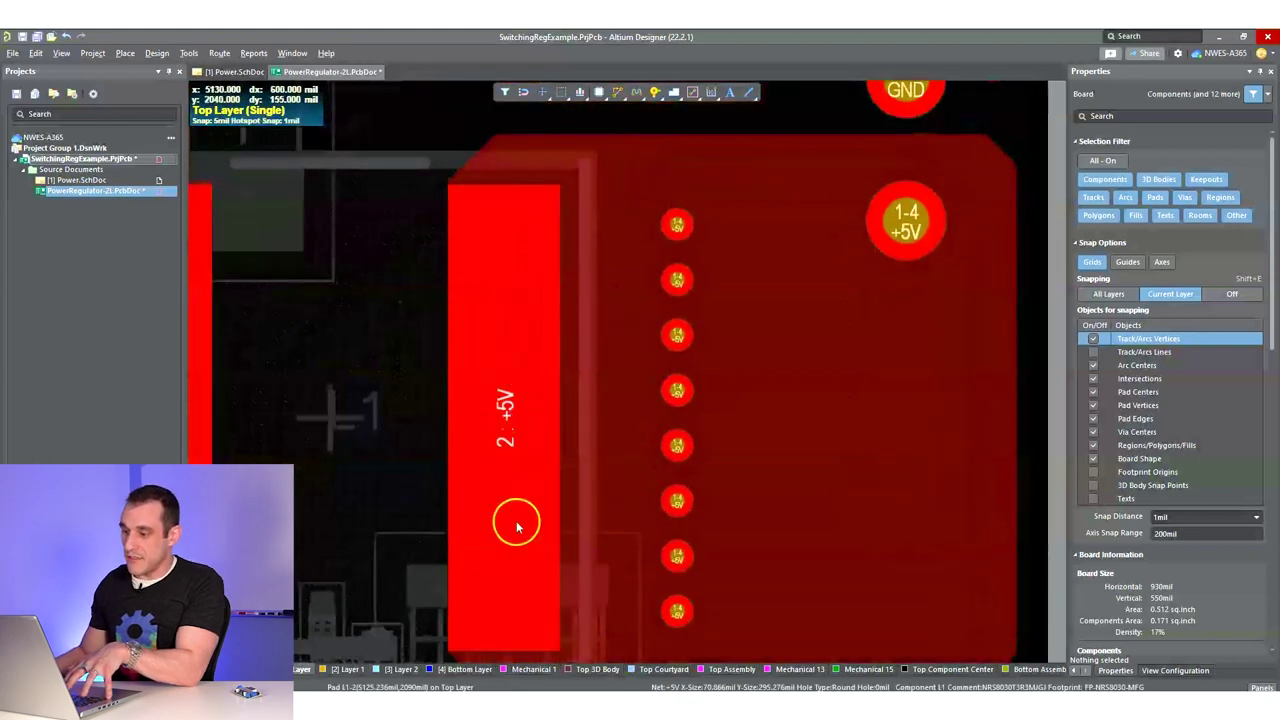
right_drag(626, 581, 757, 416)
ctrl+scroll(609, 400, down, 1)
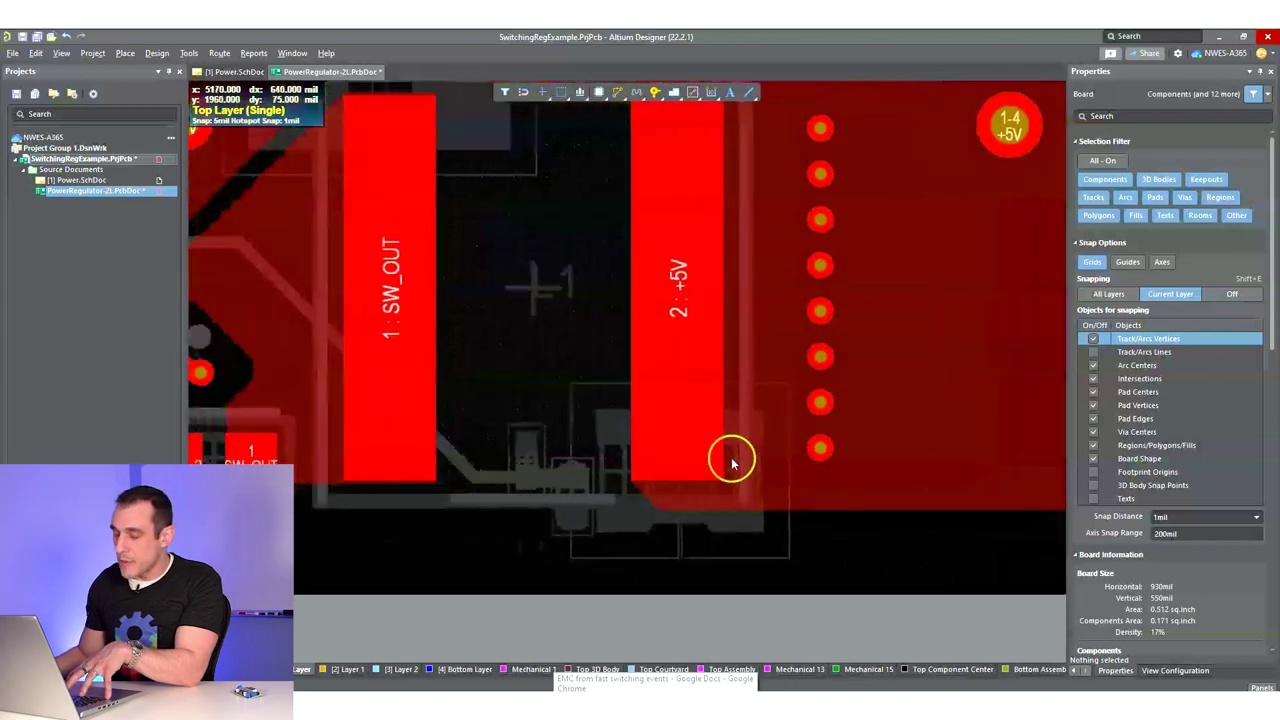
ctrl+scroll(665, 434, down, 1)
right_drag(731, 457, 860, 439)
ctrl+scroll(670, 438, down, 1)
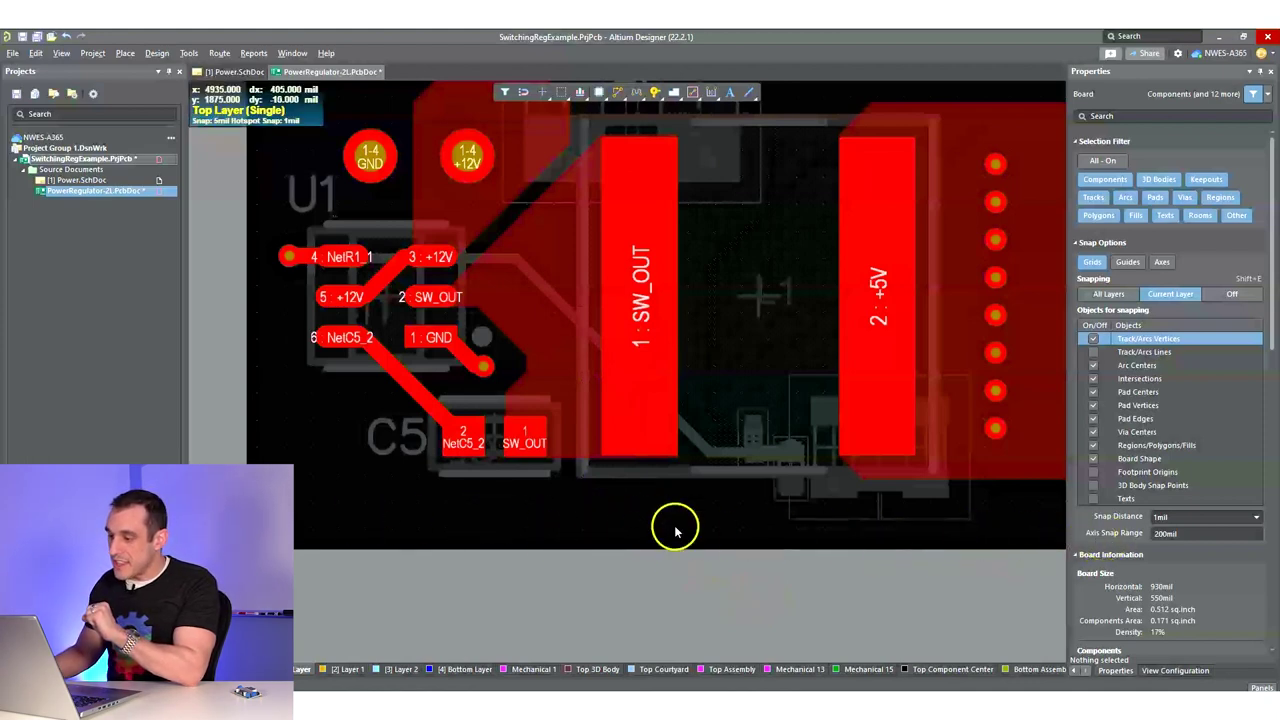
- Zoom out to show the entire two-layer board, including the +5V copper pour and via column
ctrl+scroll(694, 528, down, 2)
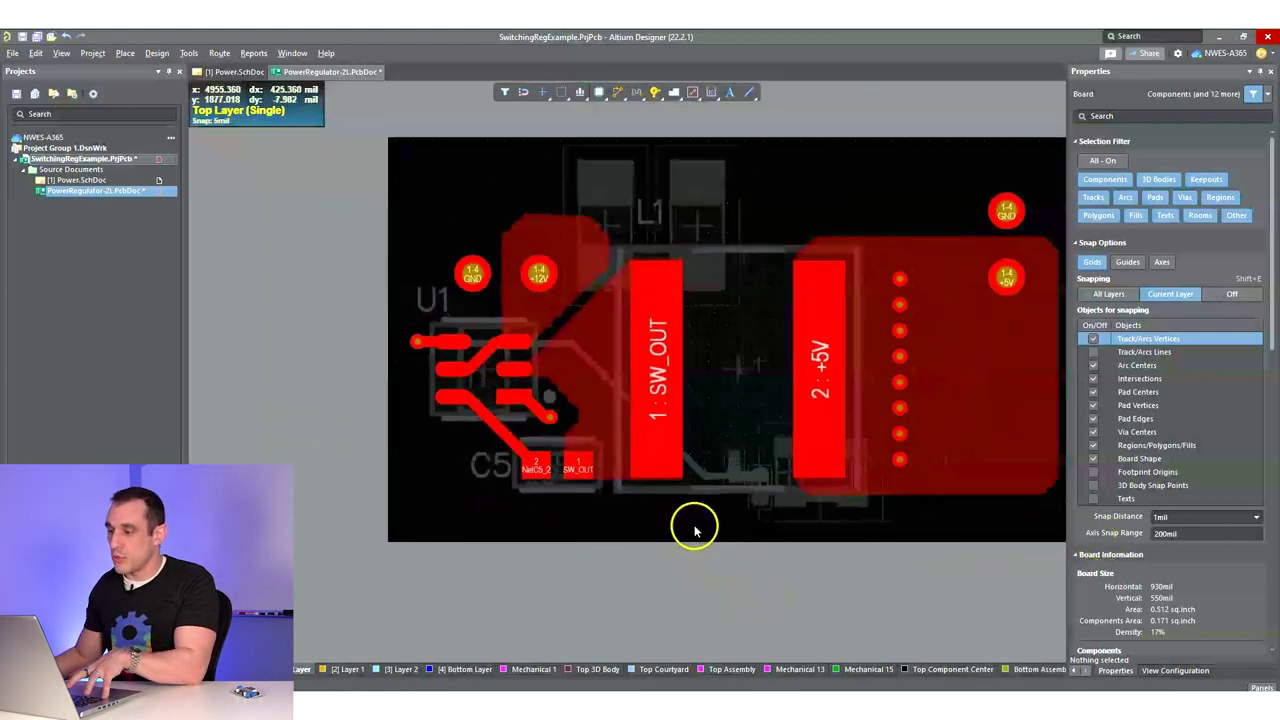
shift+scroll(314, 471, right, 3)
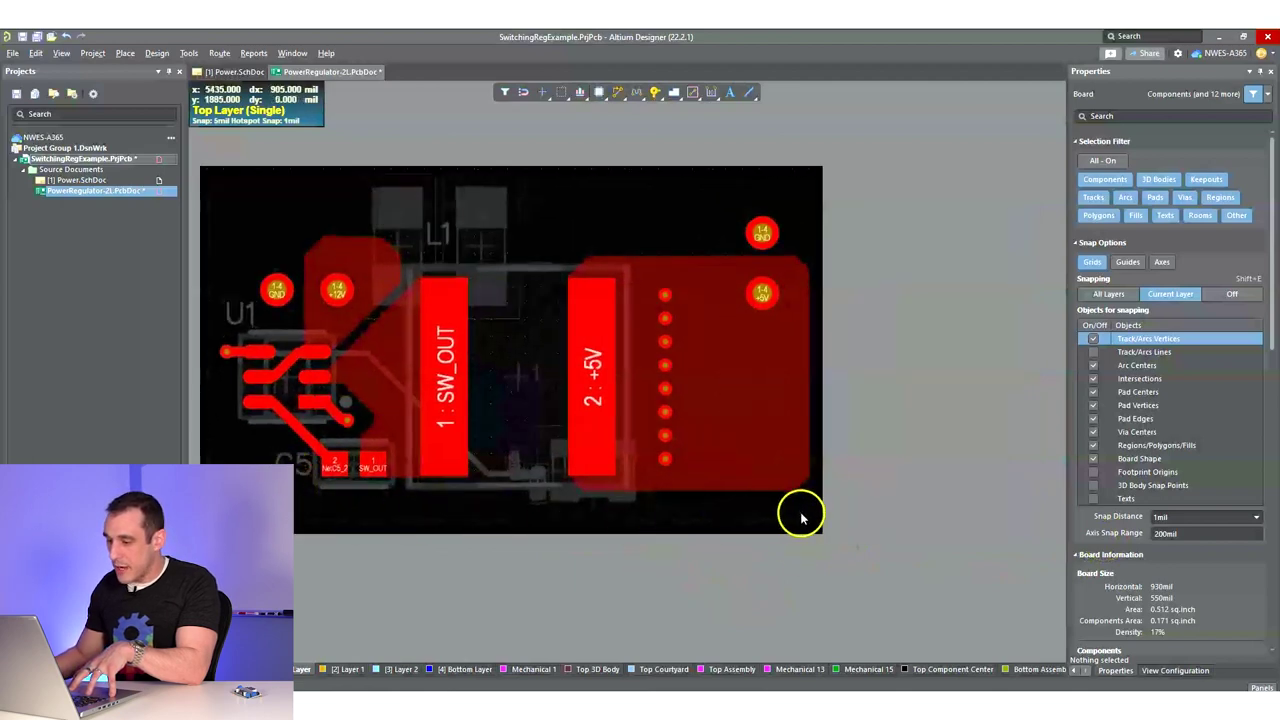